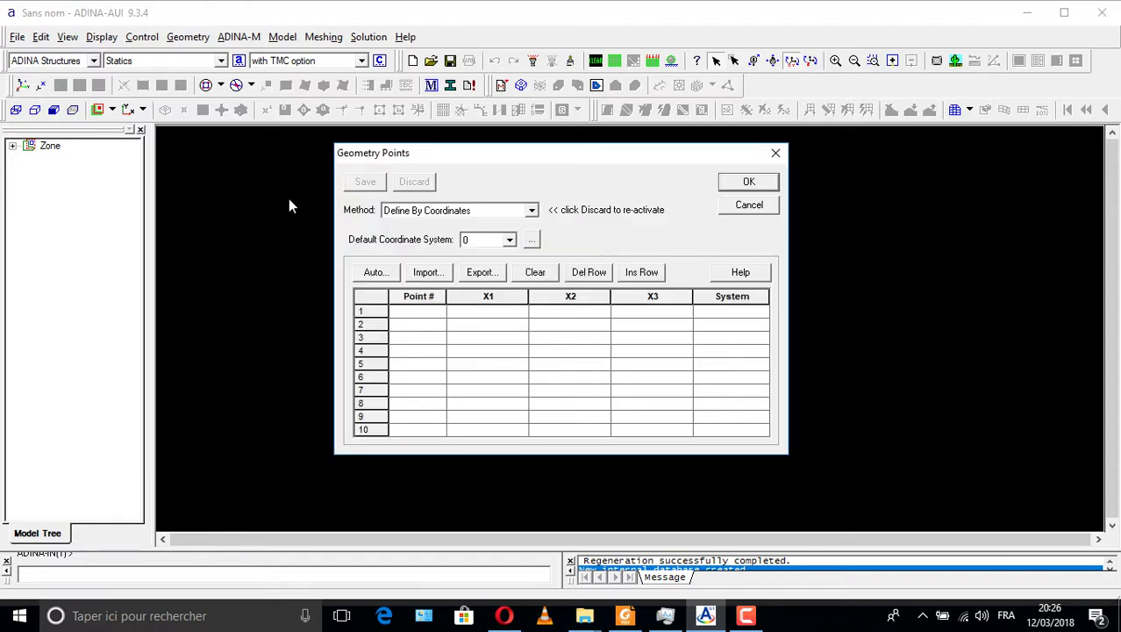
Step: Enter the first two geometry points: number 1 at X2 0.05, X3 0.4 and the second row at X2 0.05, X3 0.225
left_click(411, 314)
type("1")
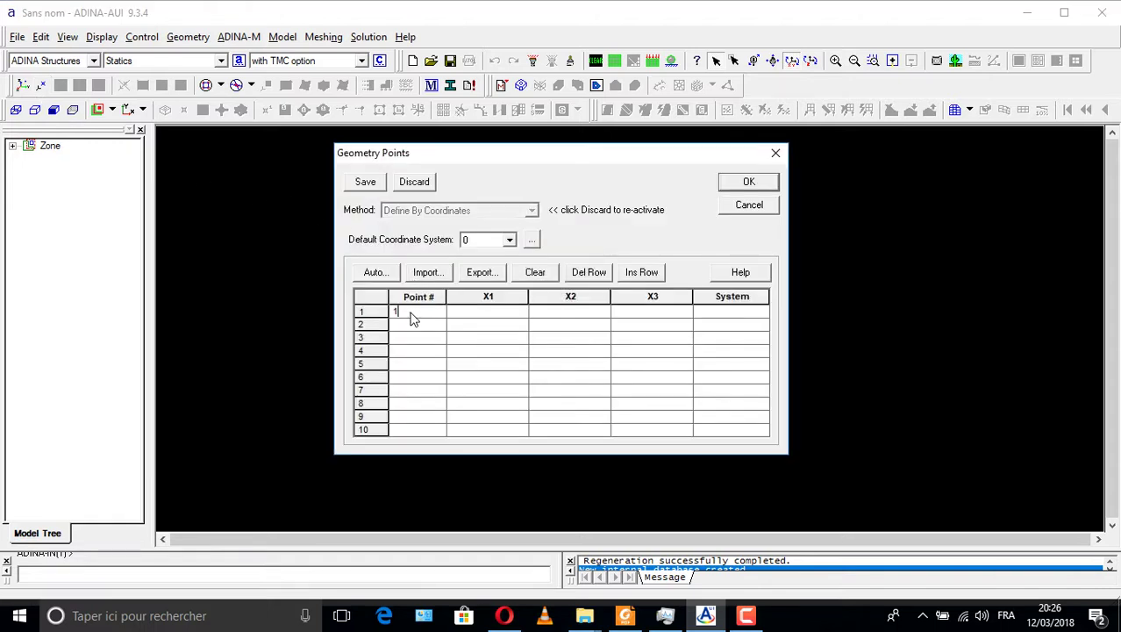
key("Tab")
key("Tab")
type("0.05")
key("Tab")
key("shift+Tab")
key("Tab")
type("0.22")
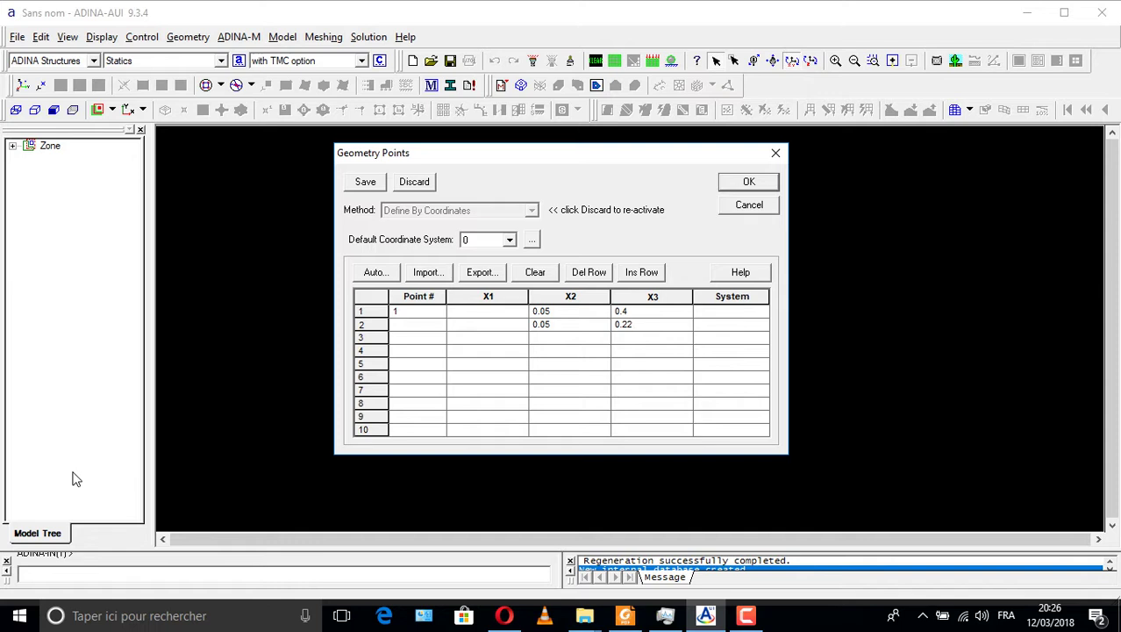
type("5")
Step: Fill rows 3 to 5 of the point table with X2/X3 values 0.05/0.175, 0.05/0 and 0/0
key("Down")
key("shift+Tab")
type("0.05")
key("Tab")
key("Down")
key("shift+Tab")
type("0.05")
key("Tab")
key("Down")
key("shift+Tab")
type("0")
key("Tab")
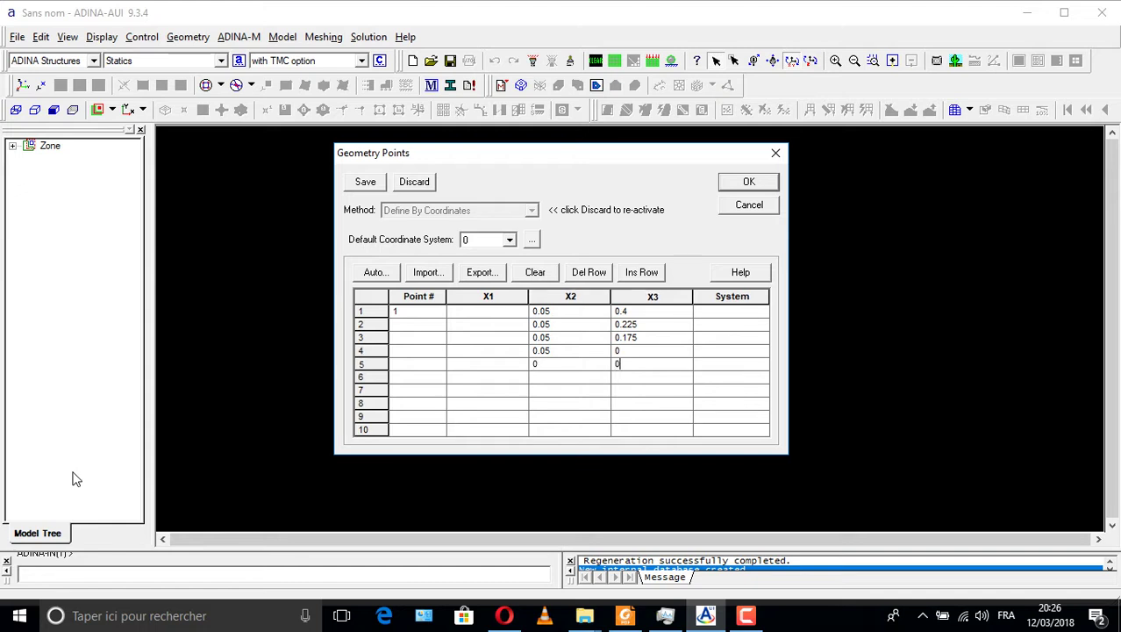
Step: Fill rows 6 to 8 of the point table with X2/X3 values 0/0.15, 0/0.25 and 0/0.4
key("Down")
key("shift+Tab")
type("0")
key("Tab")
type("0")
key("Tab")
key("shift+Tab")
key("Down")
key("shift+Tab")
key("Tab")
key("Down")
key("shift+Tab")
type("0")
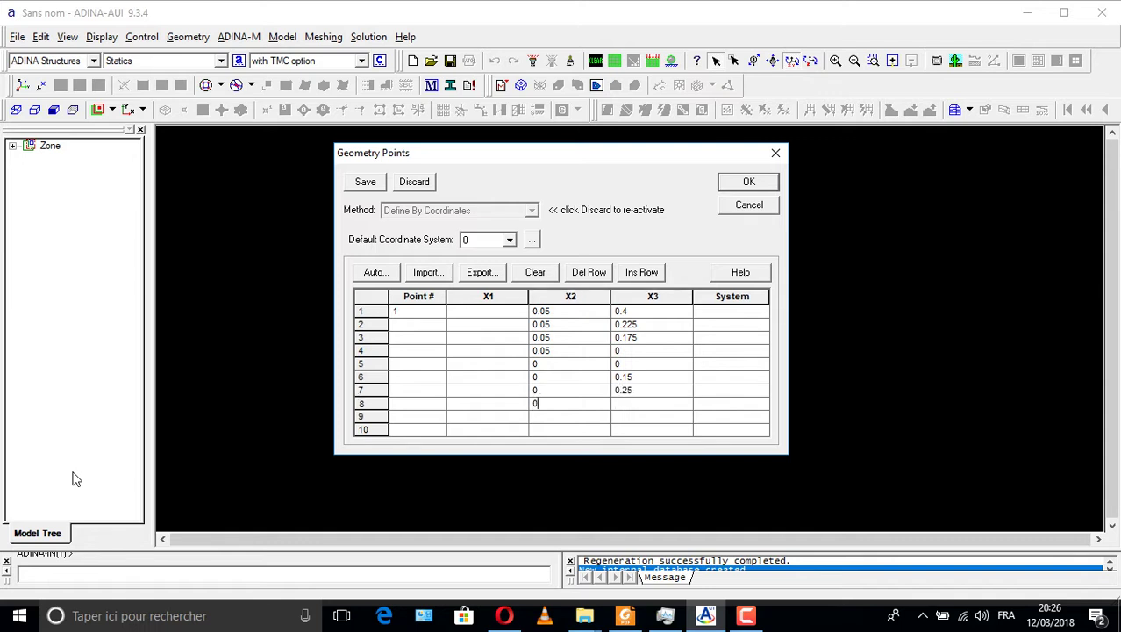
key("Tab")
type("0")
Step: Number the points 1 to 8 and create them in the model
key("shift+Tab")
key("shift+Tab")
key("shift+Tab")
key("Up")
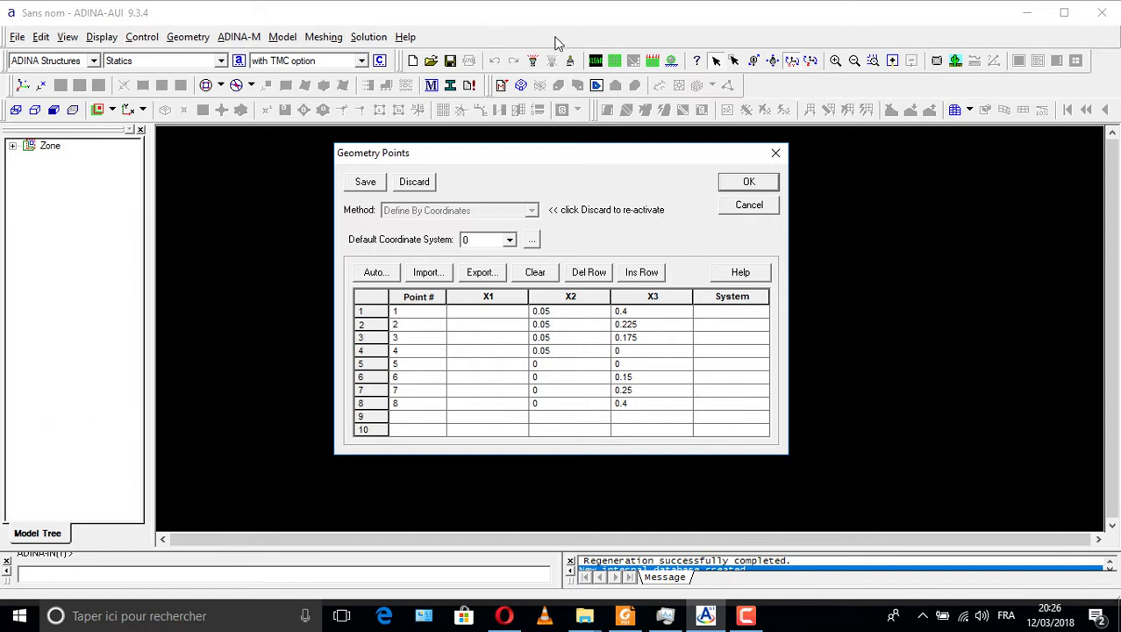
left_click(724, 181)
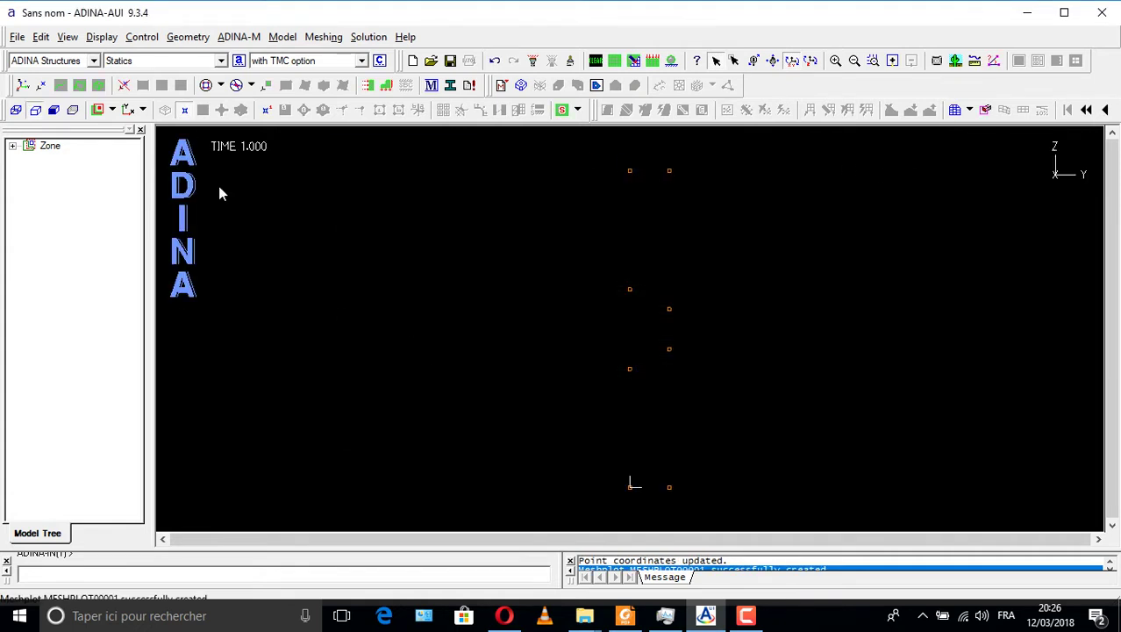
left_click(266, 109)
left_click(266, 110)
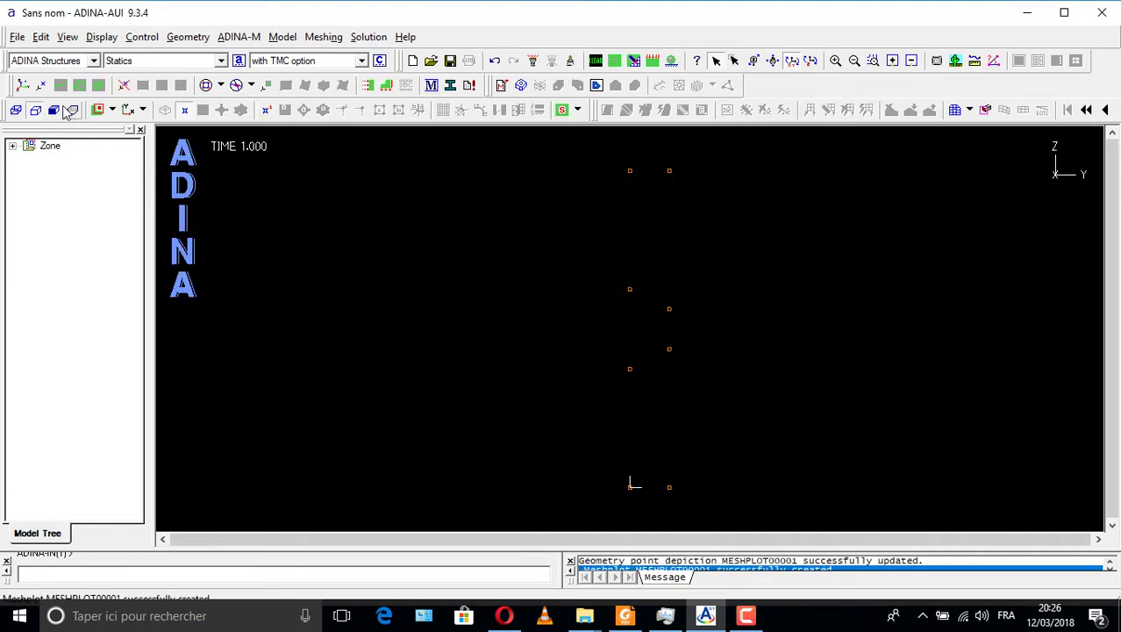
Step: Define Cartesian coordinate system 1 with its origin at X 0, Y 0.05, Z 0.2
left_click(22, 90)
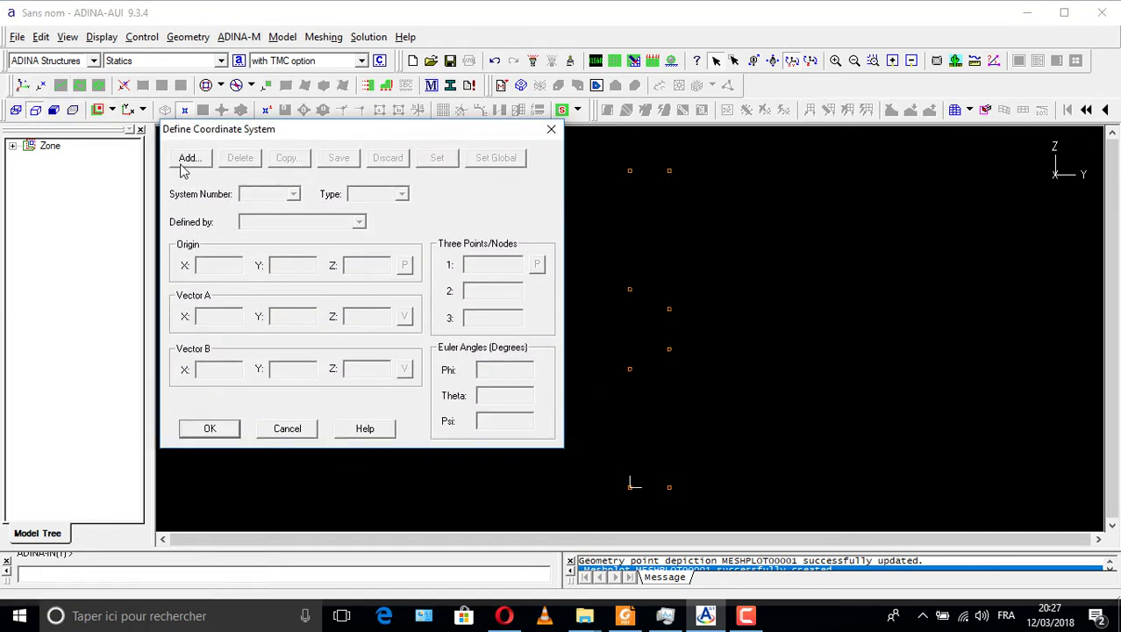
left_click(188, 158)
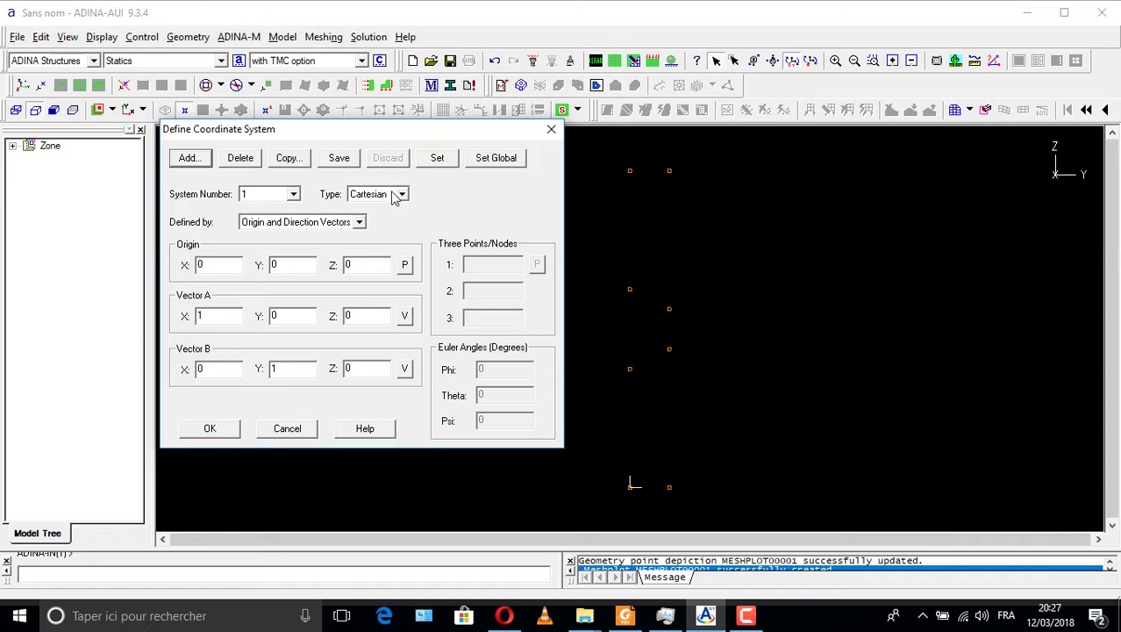
left_click(281, 261)
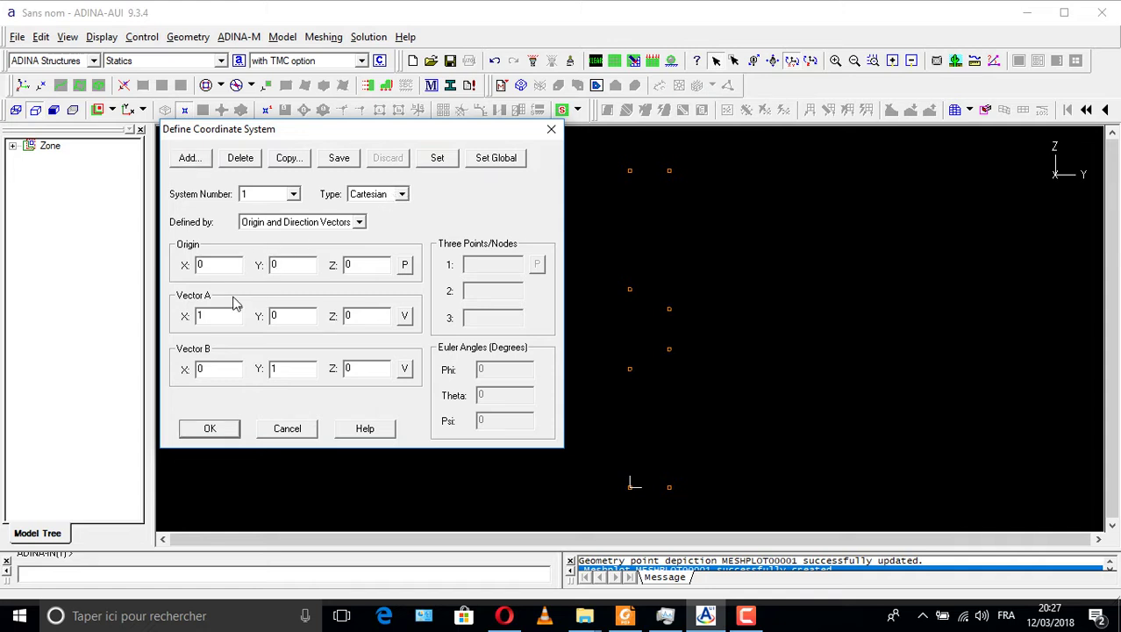
type(".05")
left_click(384, 266)
type(".2")
left_click(229, 428)
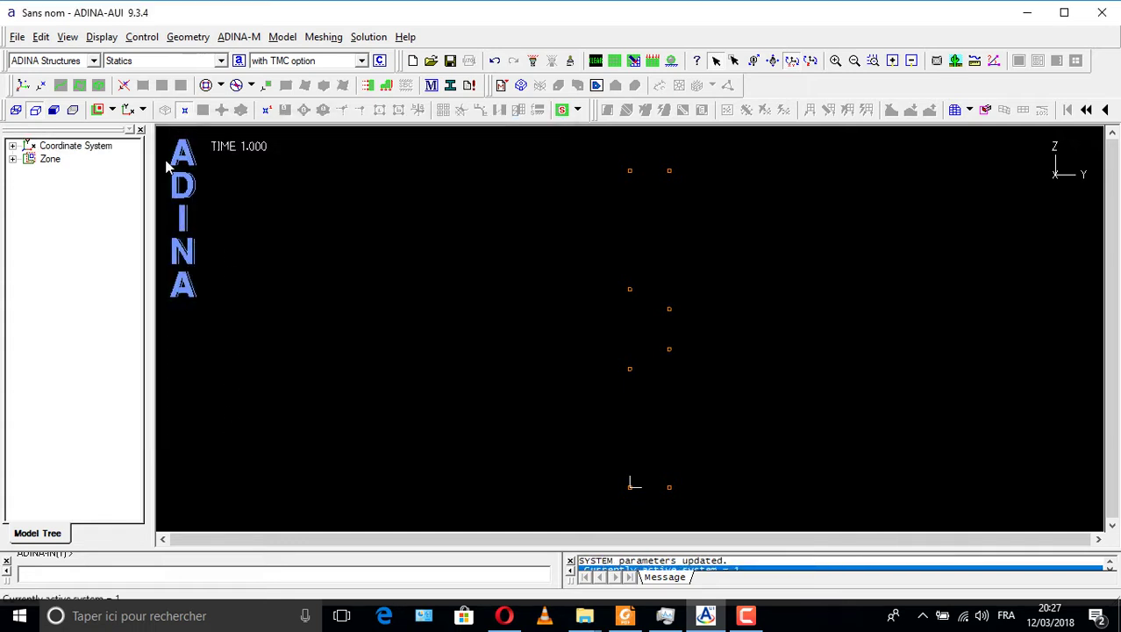
Step: Create revolved line 1 from point 2, rotated 180 degrees about the X axis of coordinate system 1, with coincidence checking off
left_click(59, 84)
left_click(380, 162)
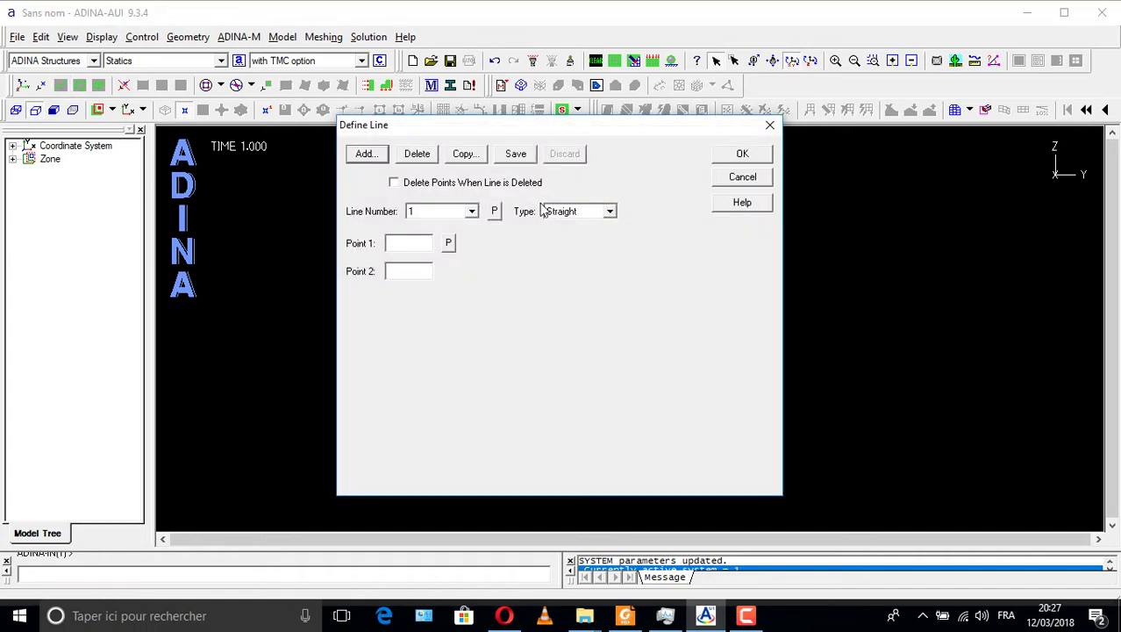
left_click(603, 214)
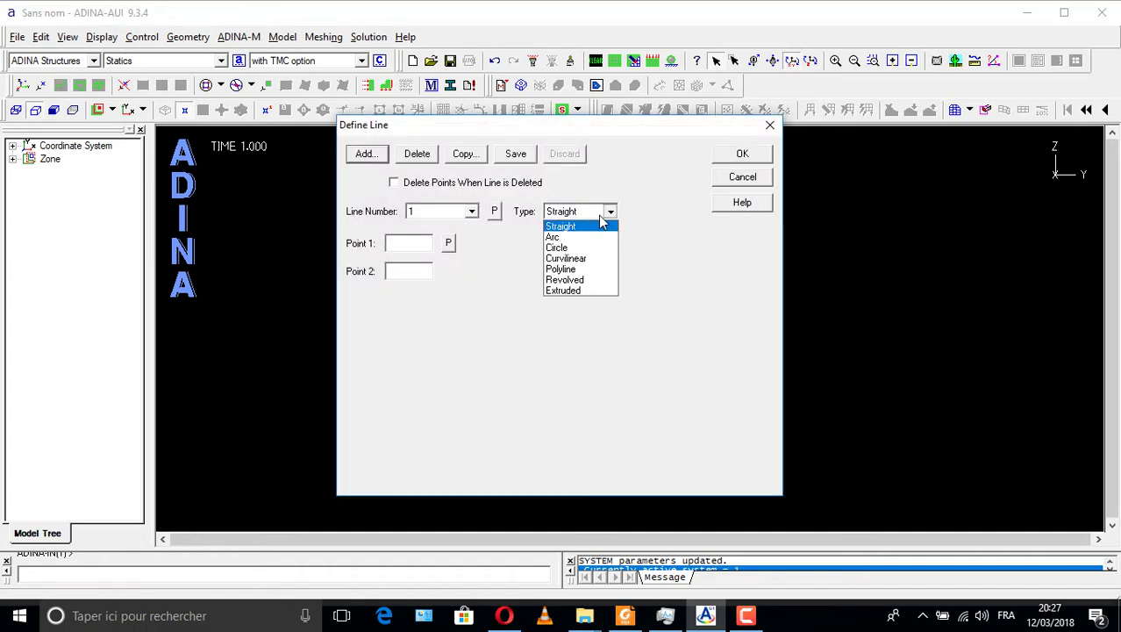
left_click(586, 280)
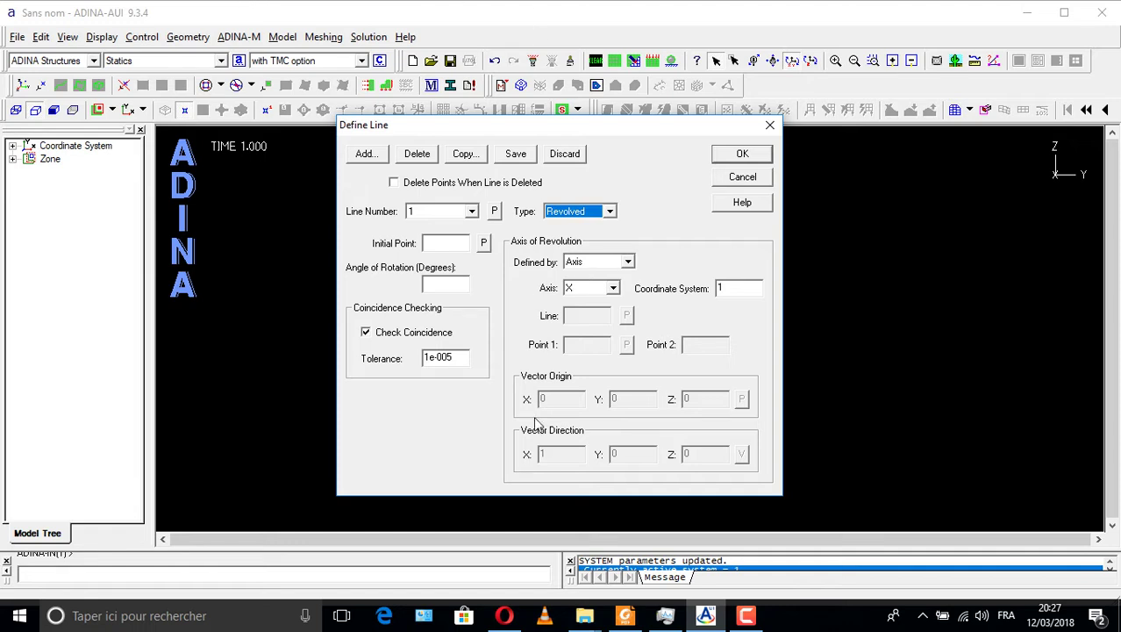
left_click(447, 242)
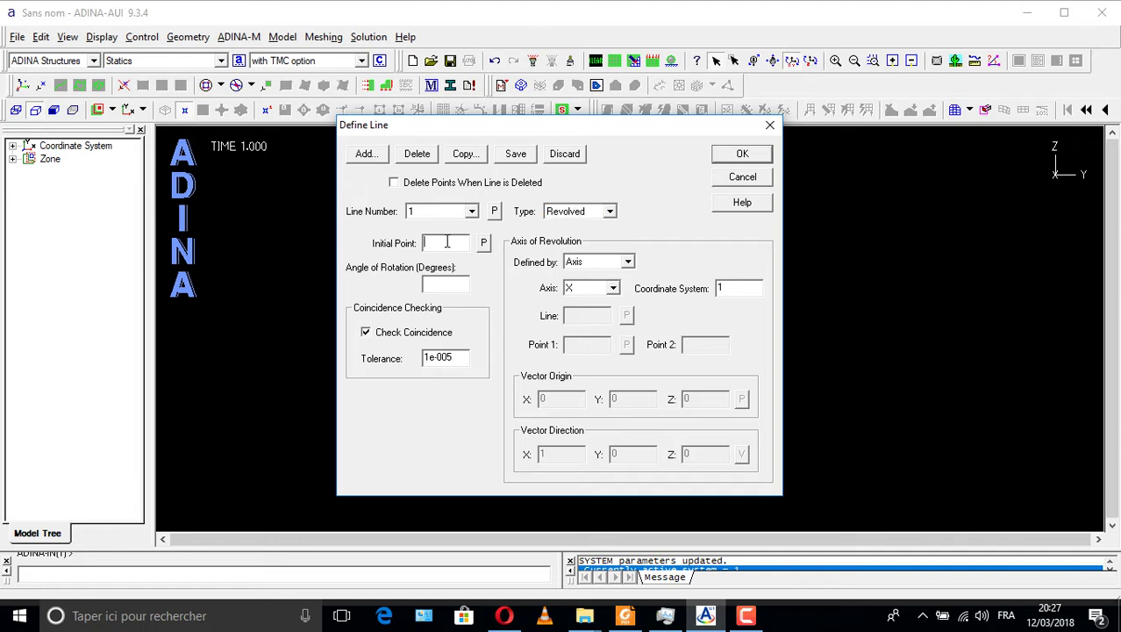
type("2")
left_click(451, 282)
type("180")
left_click(366, 332)
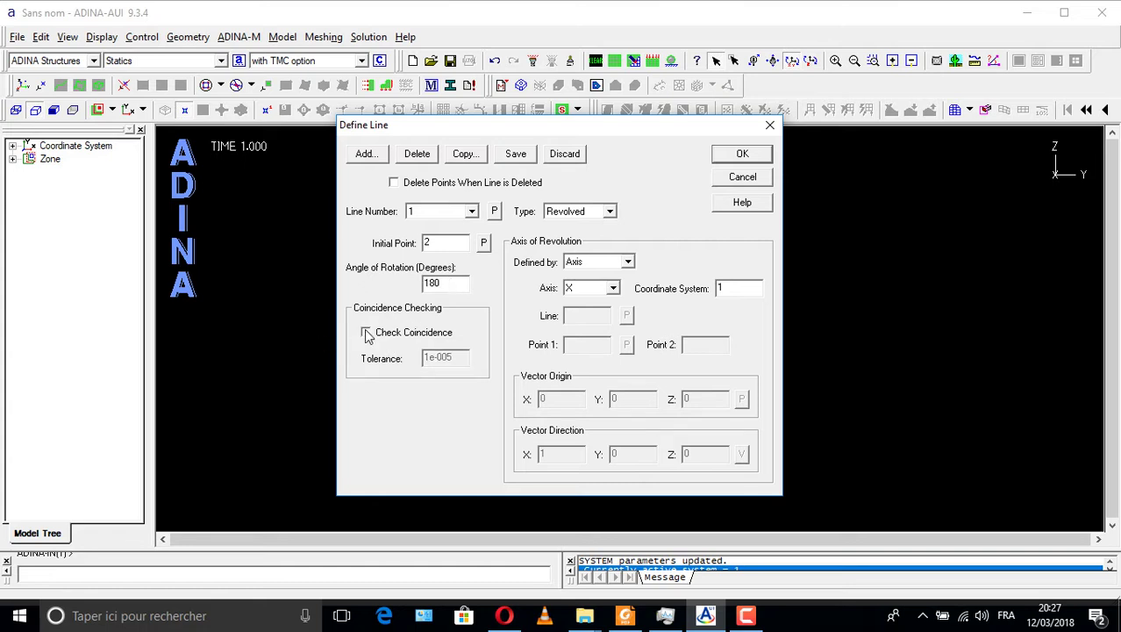
left_click(740, 156)
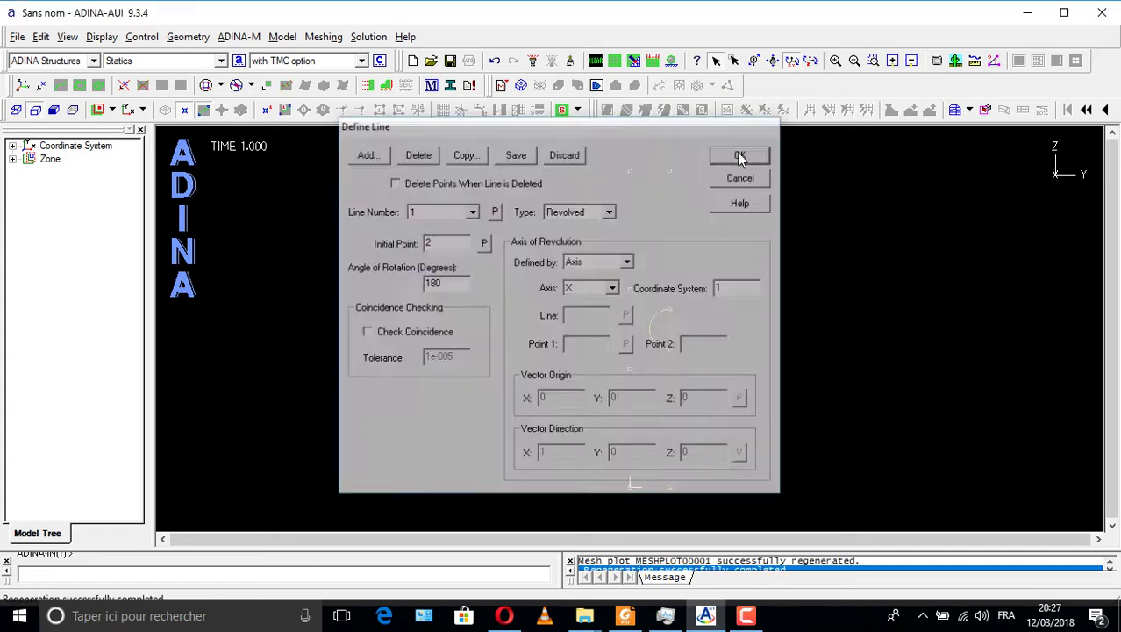
left_click(284, 111)
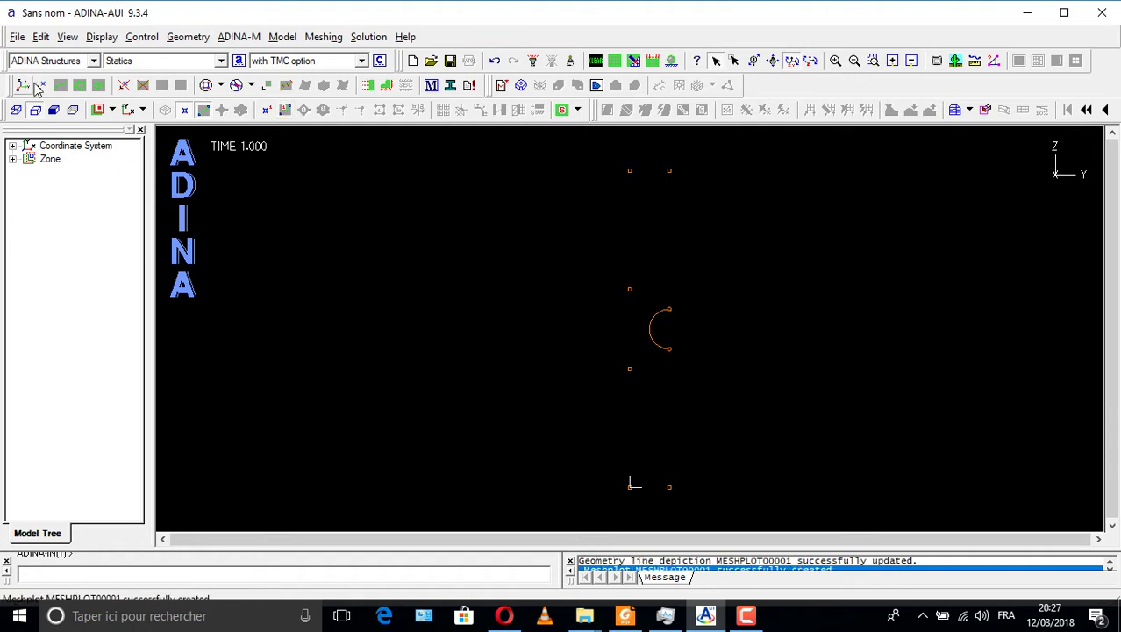
Step: Make the global coordinate system active again
left_click(23, 84)
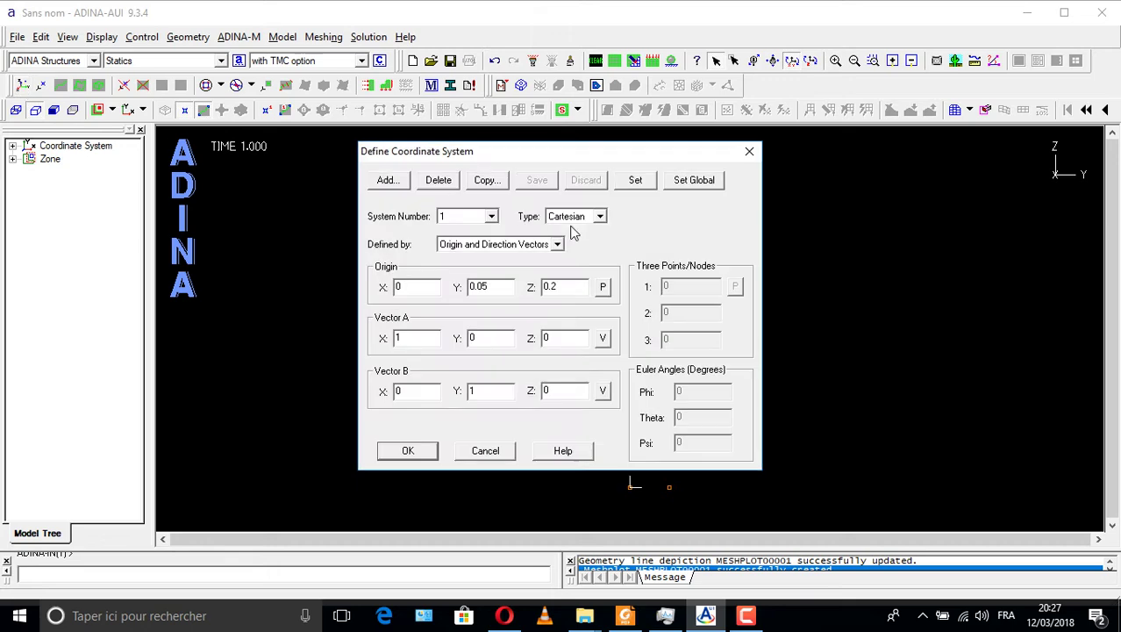
left_click(680, 181)
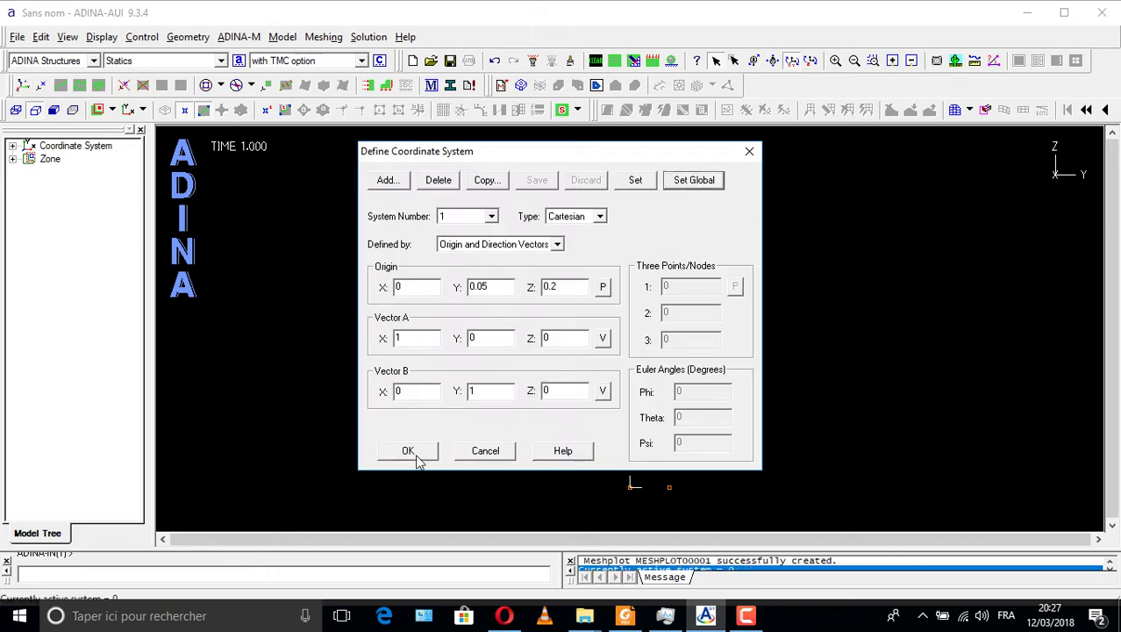
left_click(408, 451)
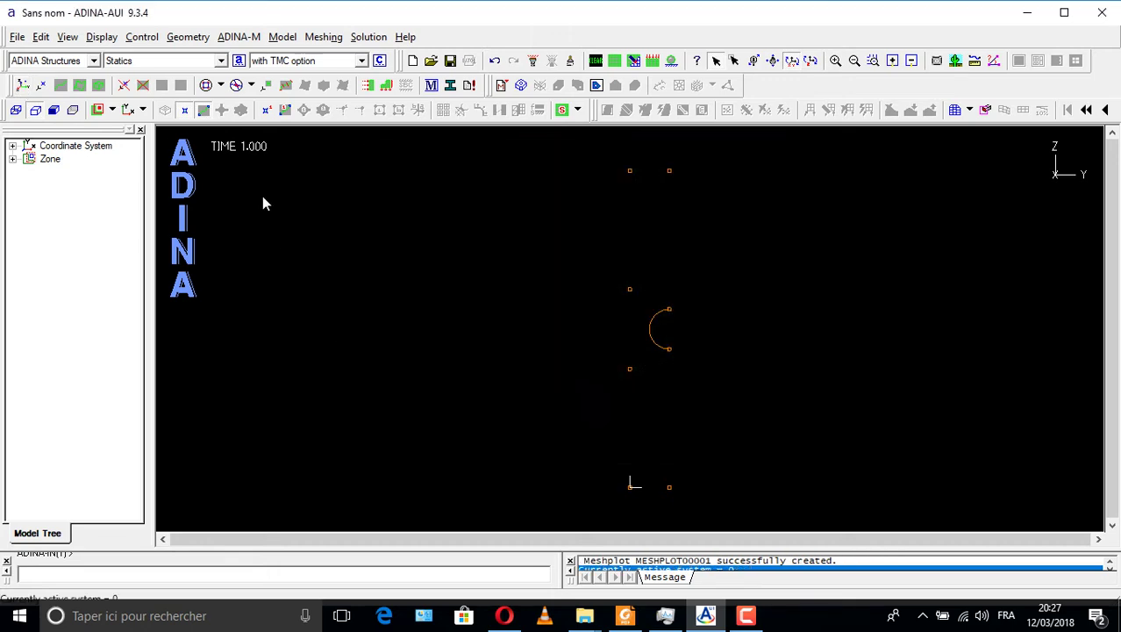
Step: Define vertex surface 1 through the four corner points of the lower region, below the arc
left_click(82, 85)
left_click(379, 140)
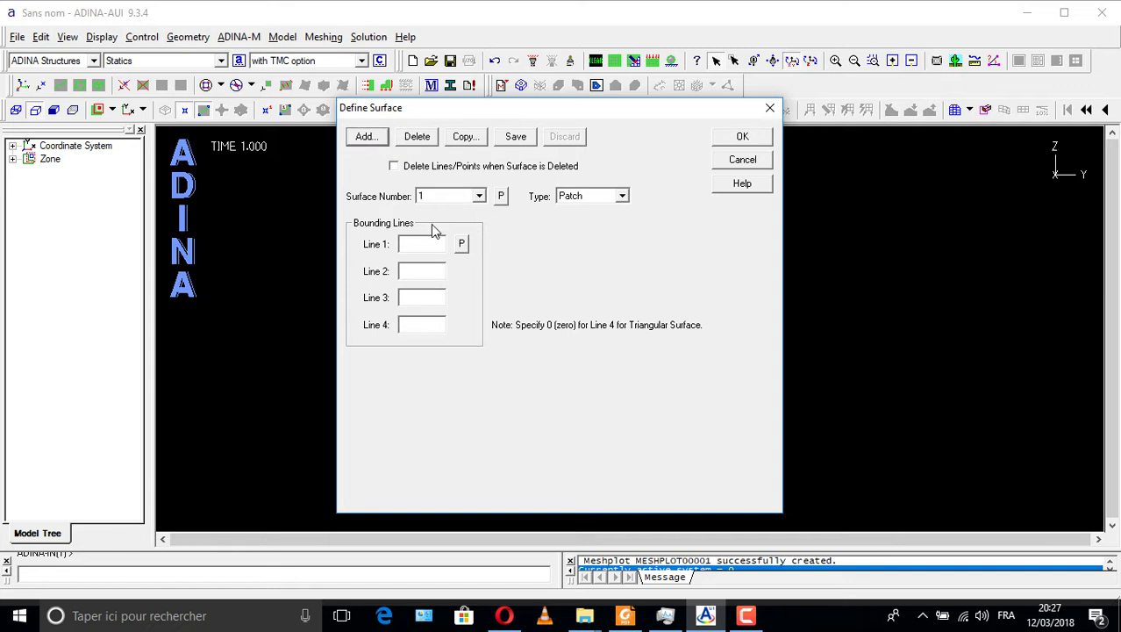
left_click(575, 198)
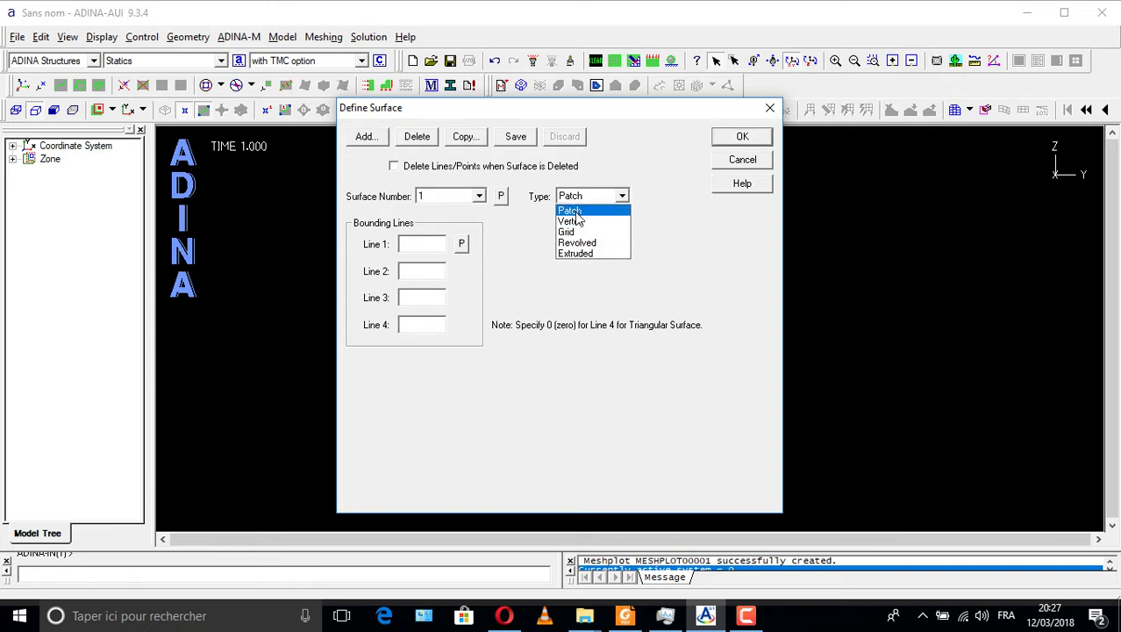
left_click(572, 221)
left_click(462, 245)
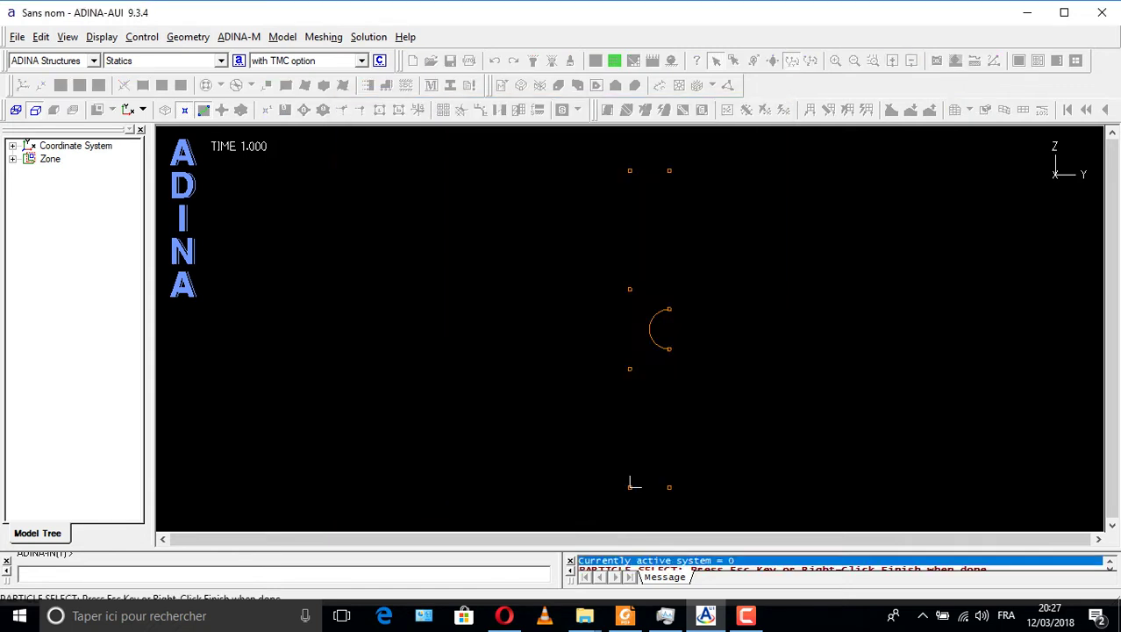
left_click(632, 486)
key("Escape")
Step: Add vertex surface 2 around the arc using points 6, 9, 2 and 7
left_click(365, 136)
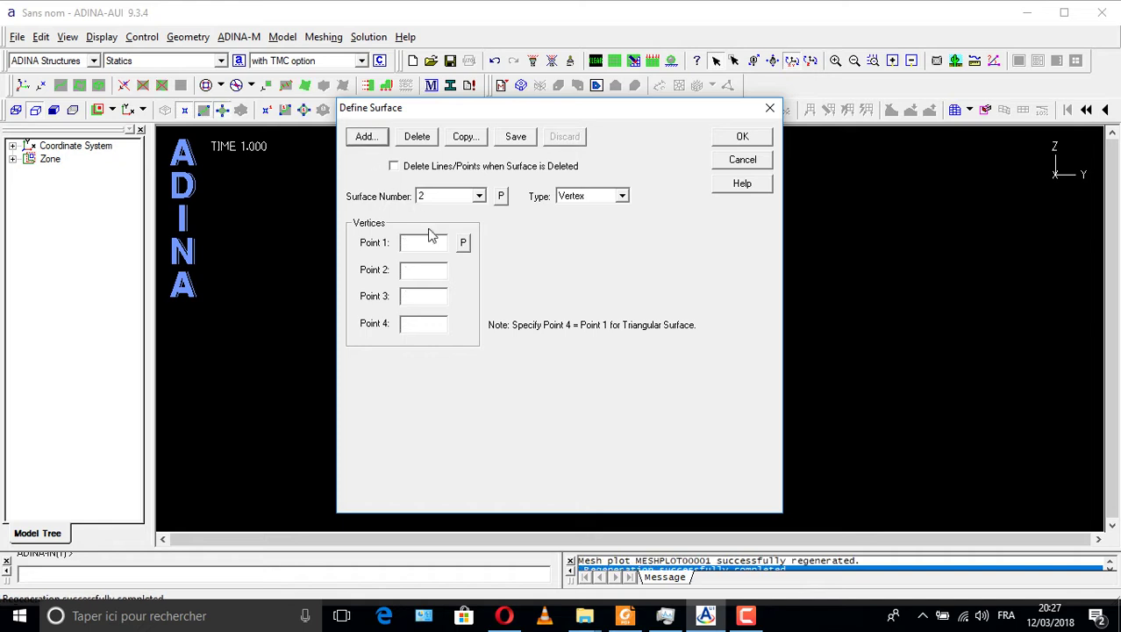
left_click(462, 243)
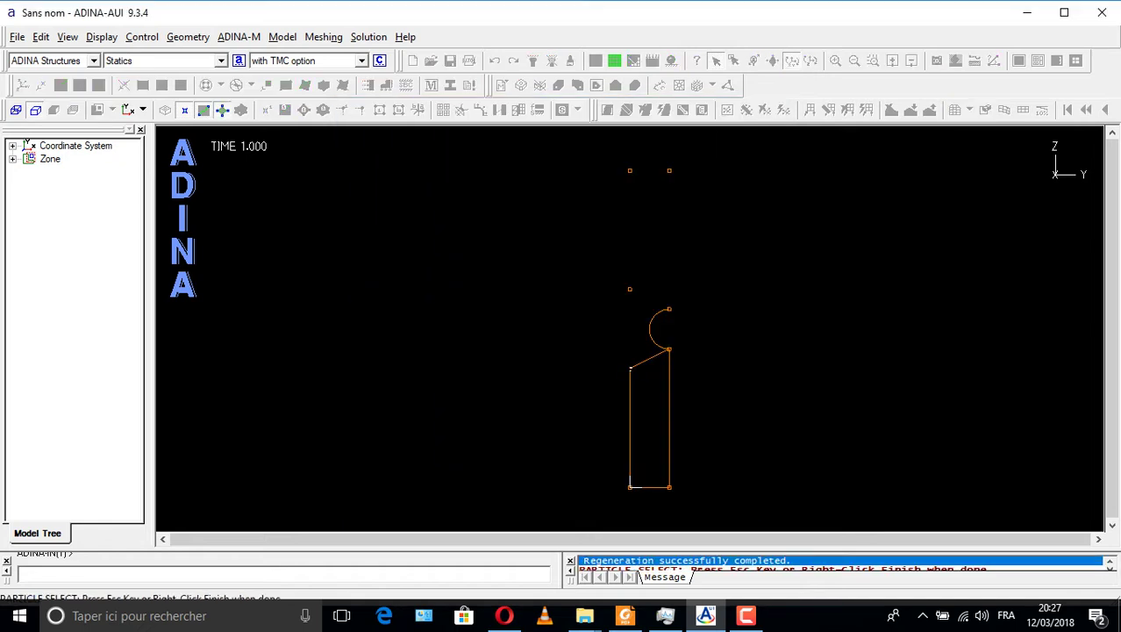
left_click(630, 368)
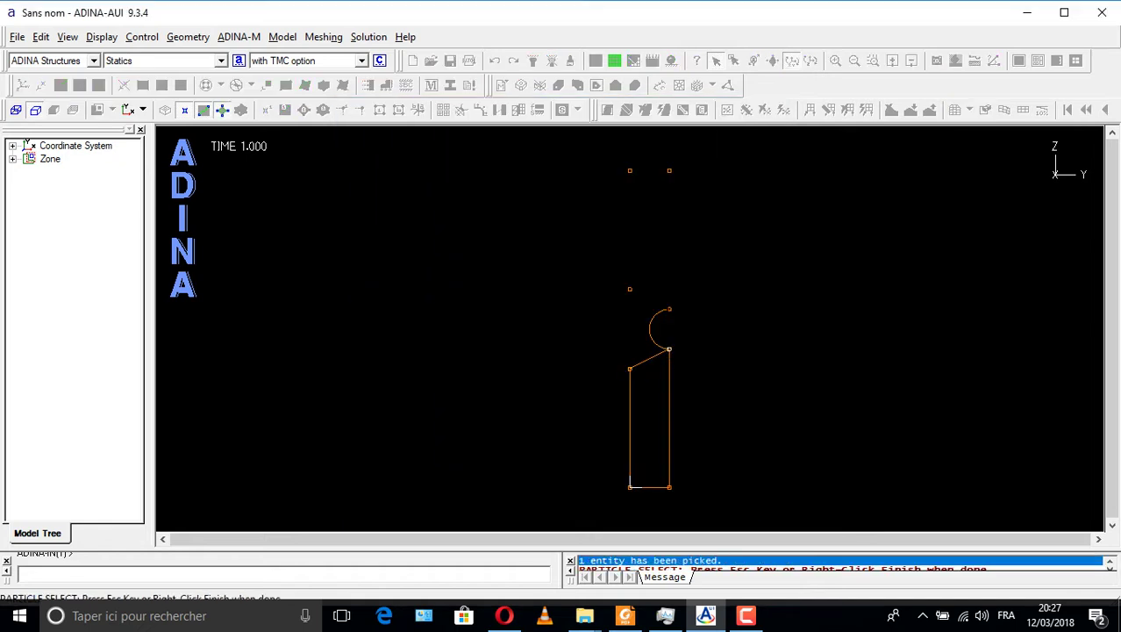
key("Escape")
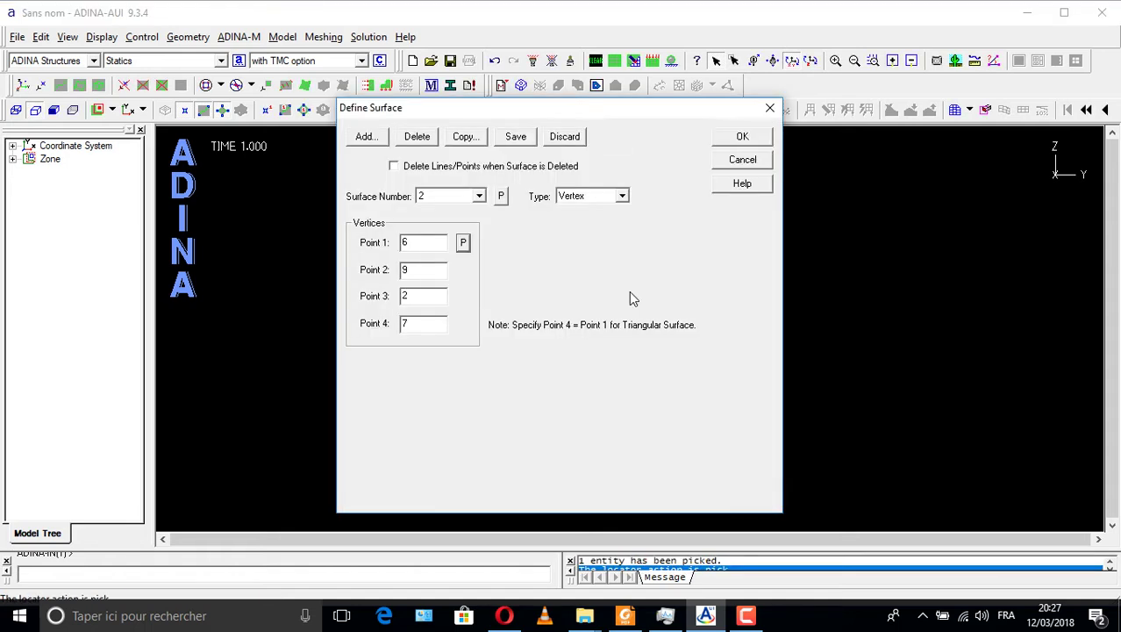
Step: Add vertex surface 3 through the four corner points of the region above the arc, and show the surface labels
left_click(365, 136)
left_click(464, 244)
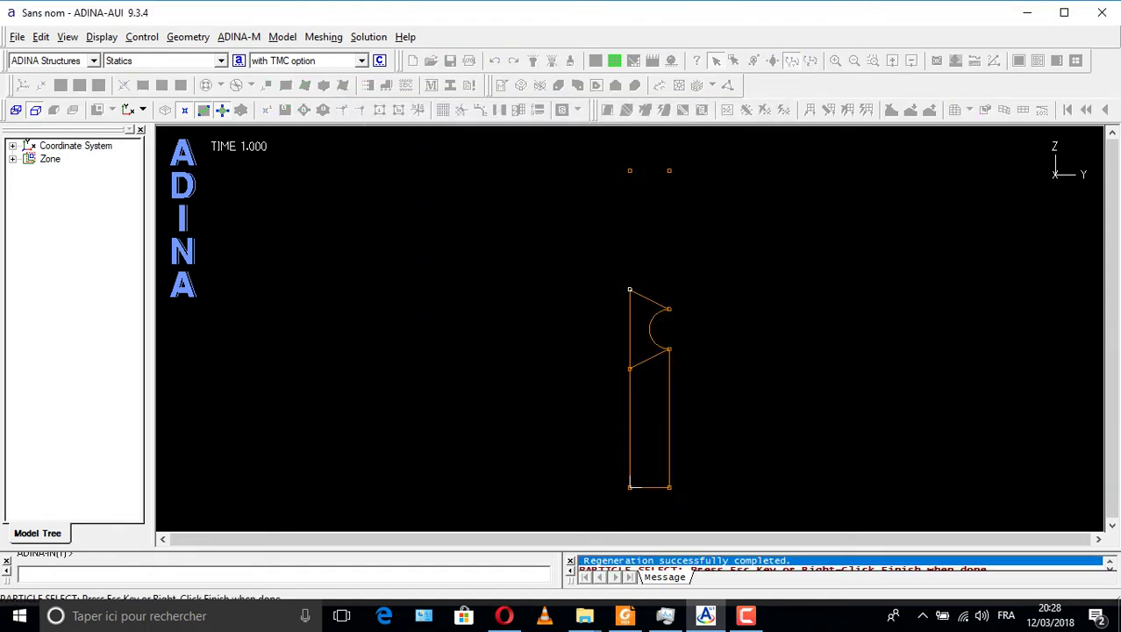
left_click(669, 309)
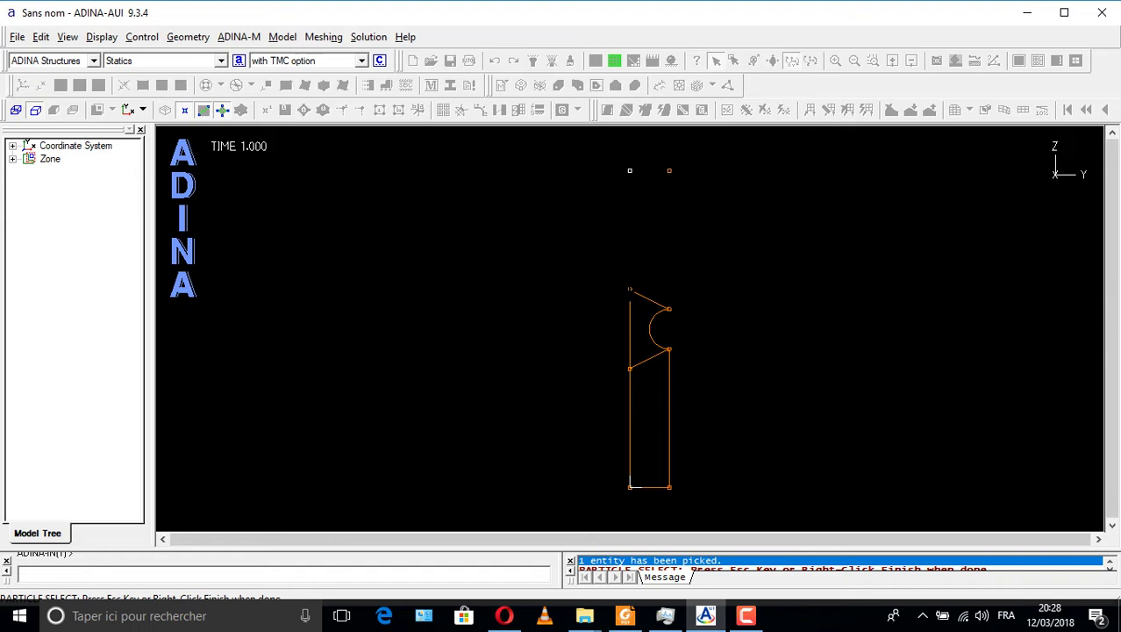
key("Escape")
left_click(717, 142)
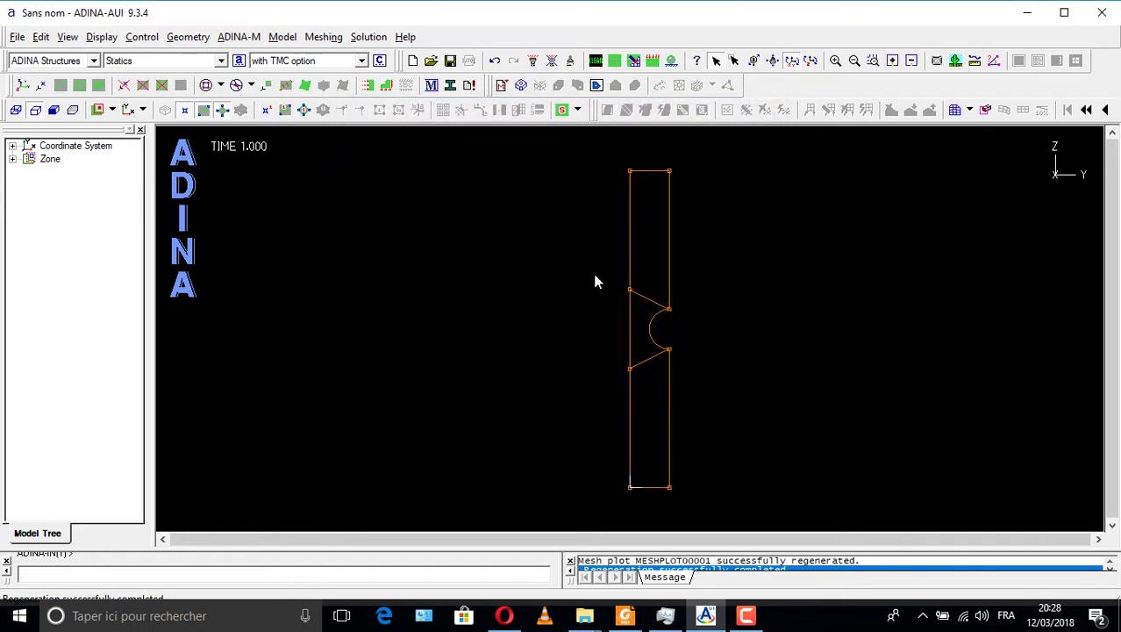
left_click(304, 111)
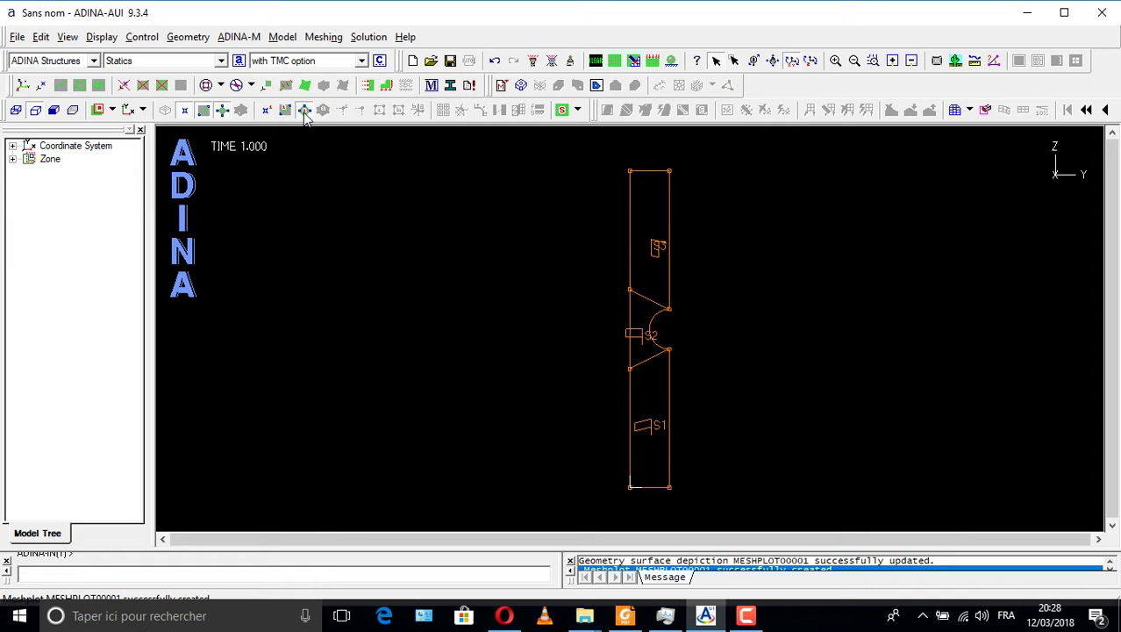
Step: Apply the ALL fixity to the bottom edge of the plate
left_click(387, 85)
left_click_drag(458, 159, 173, 116)
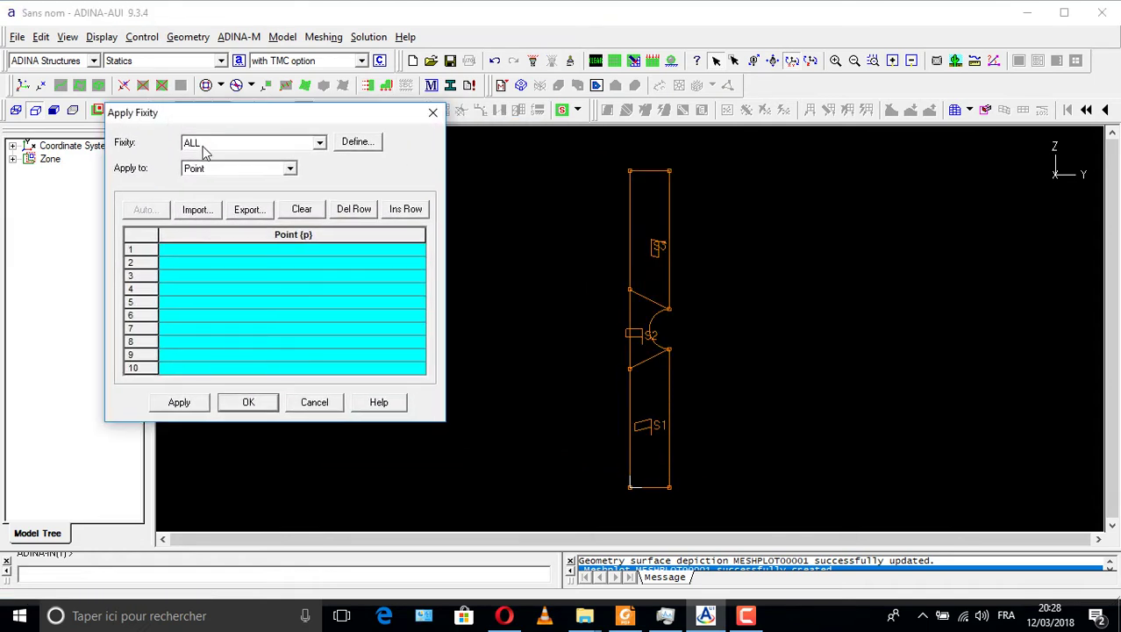
left_click(216, 167)
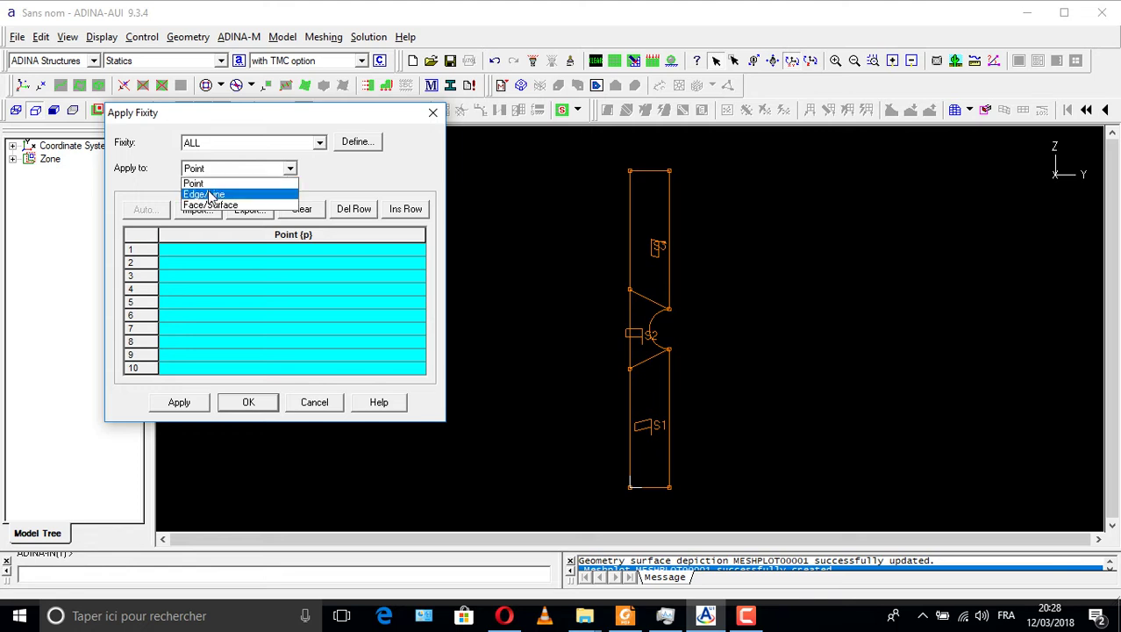
left_click(211, 194)
left_click(193, 249)
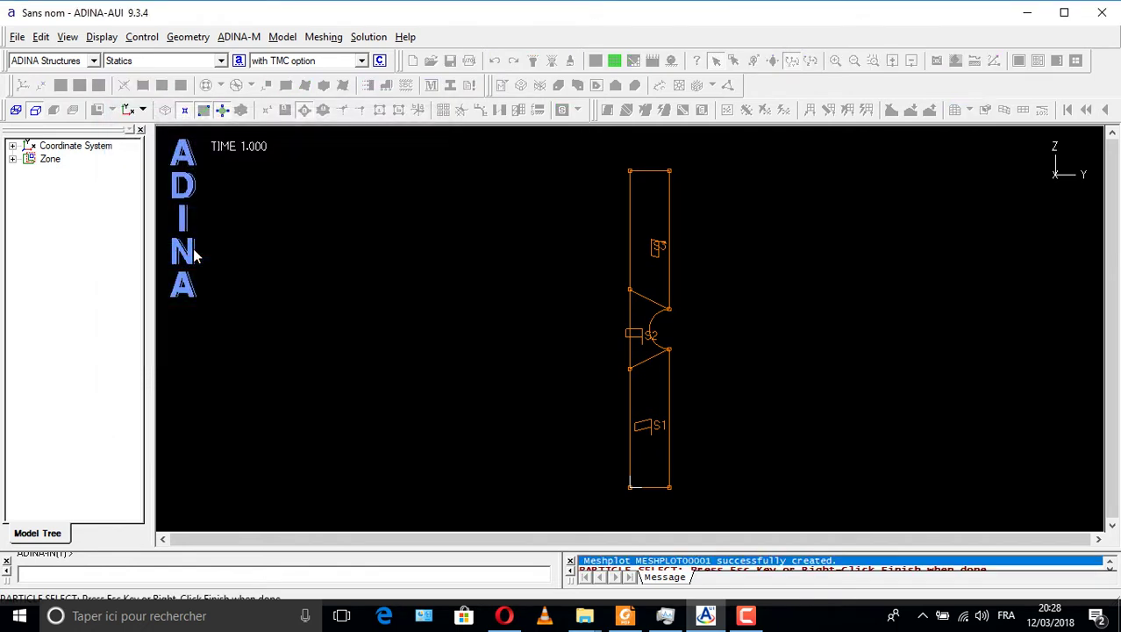
left_click(632, 485)
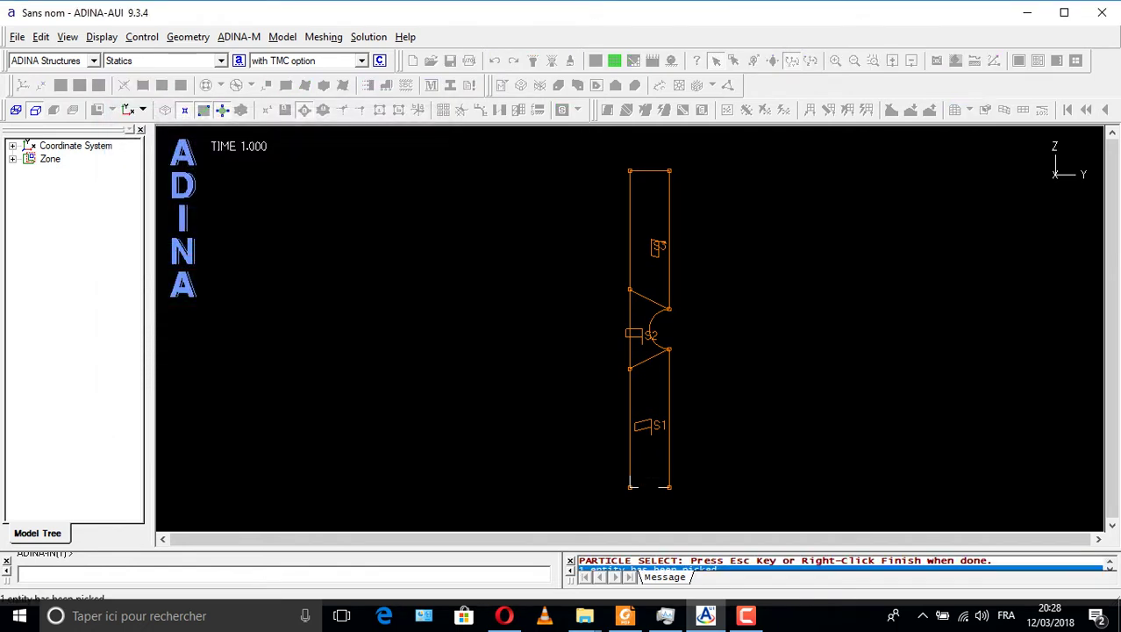
key("Escape")
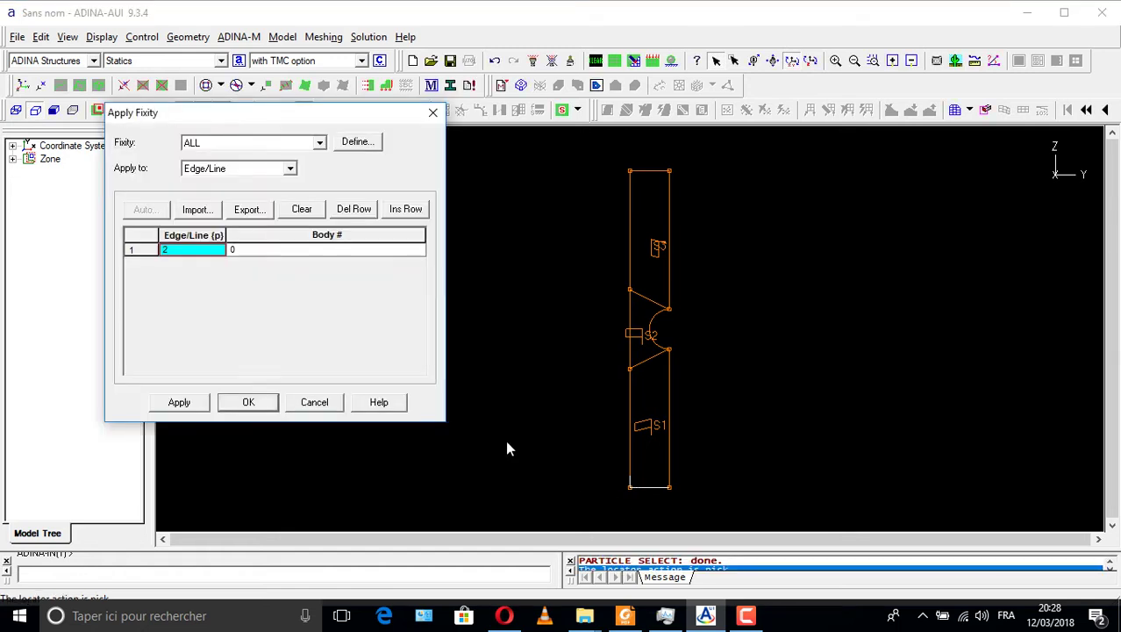
left_click(191, 404)
left_click(246, 402)
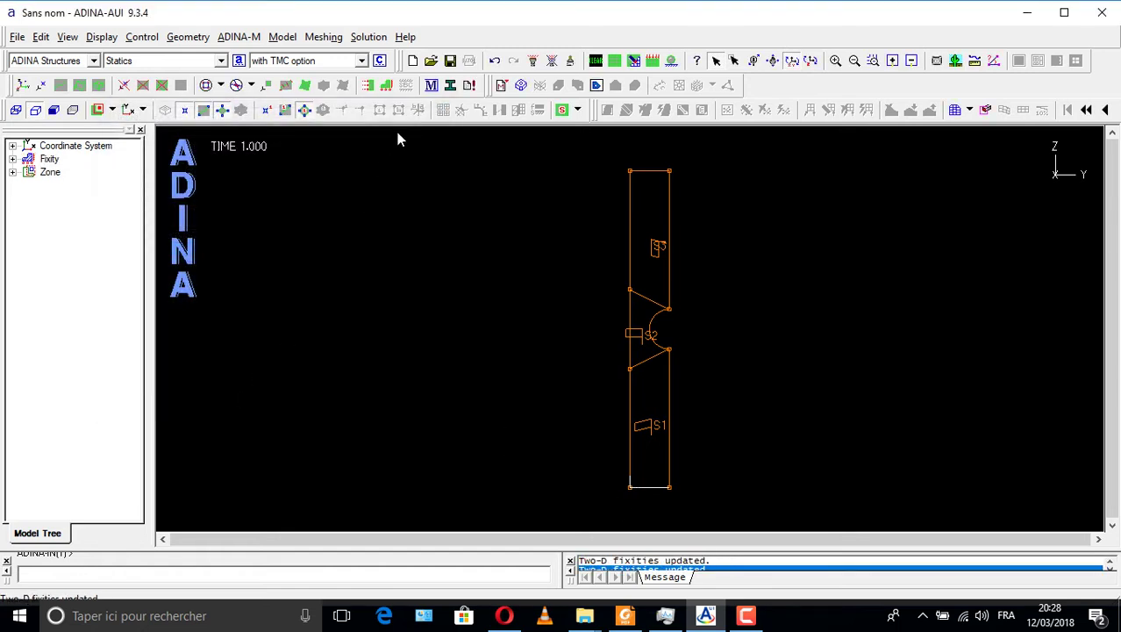
left_click(672, 61)
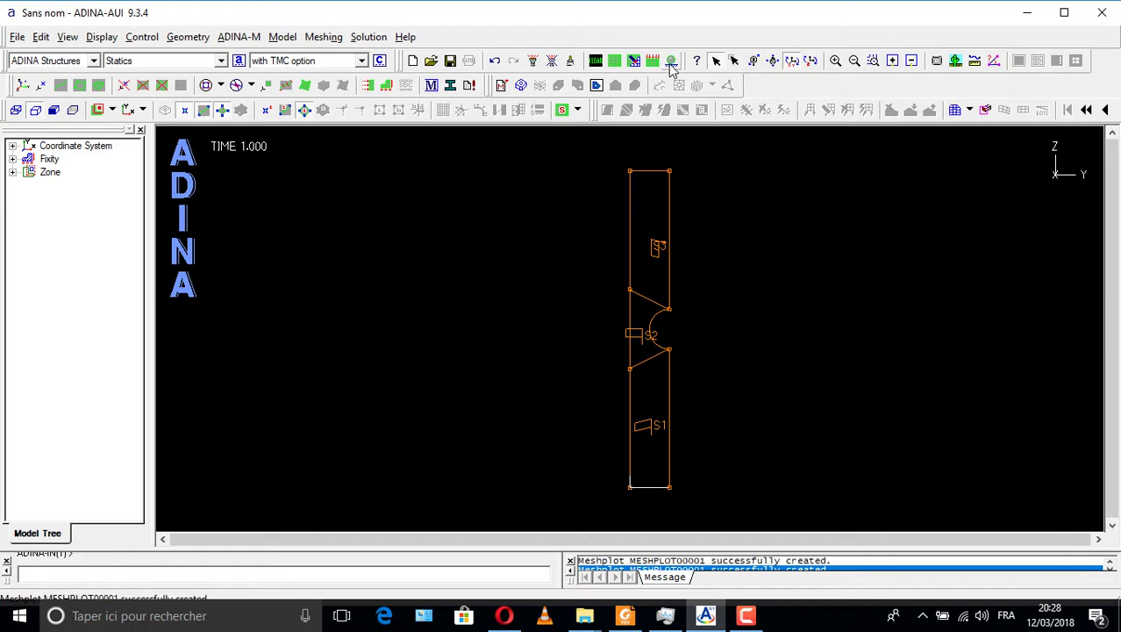
Step: Define concentrated force 1 with magnitude 200 and a Y direction of 1
left_click(371, 85)
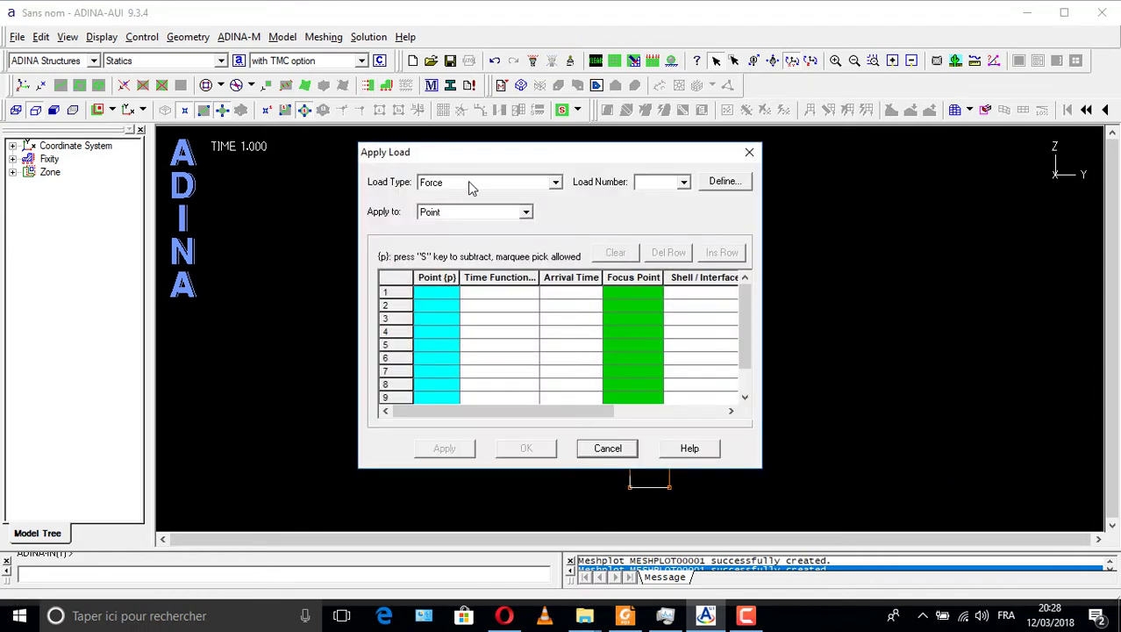
left_click(724, 181)
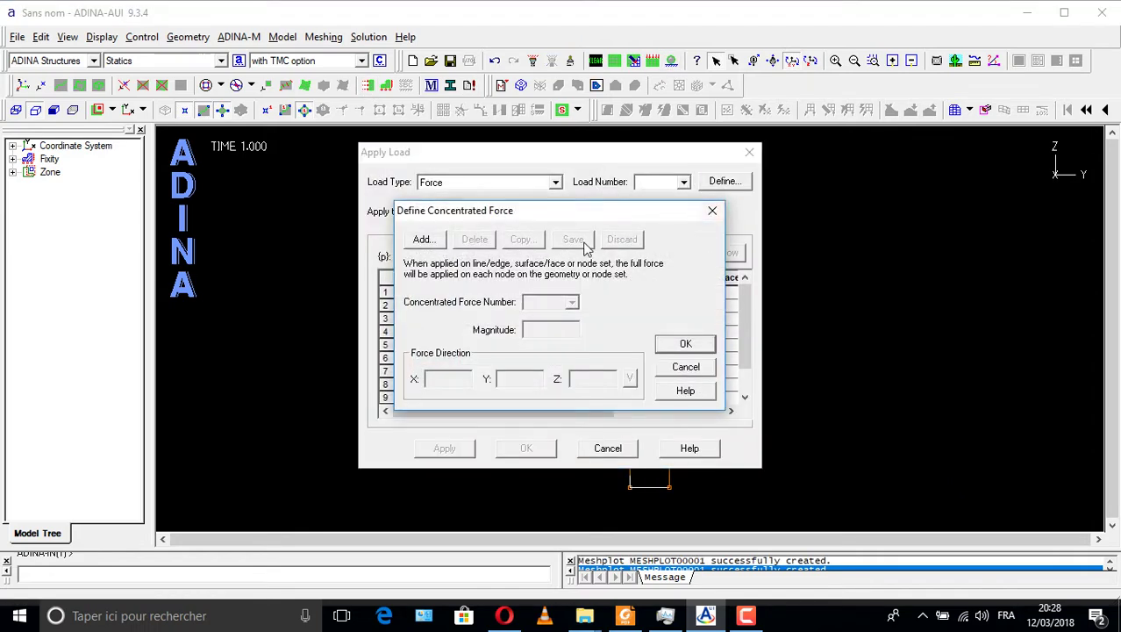
left_click(427, 242)
type("200")
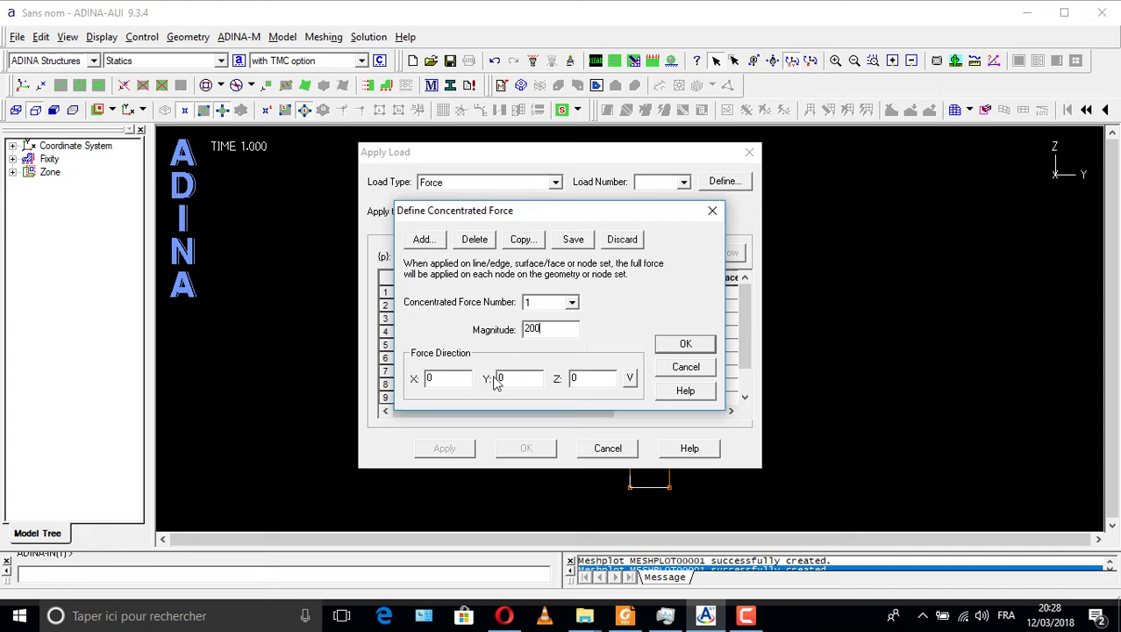
left_click_drag(516, 379, 494, 387)
type("1")
left_click(685, 344)
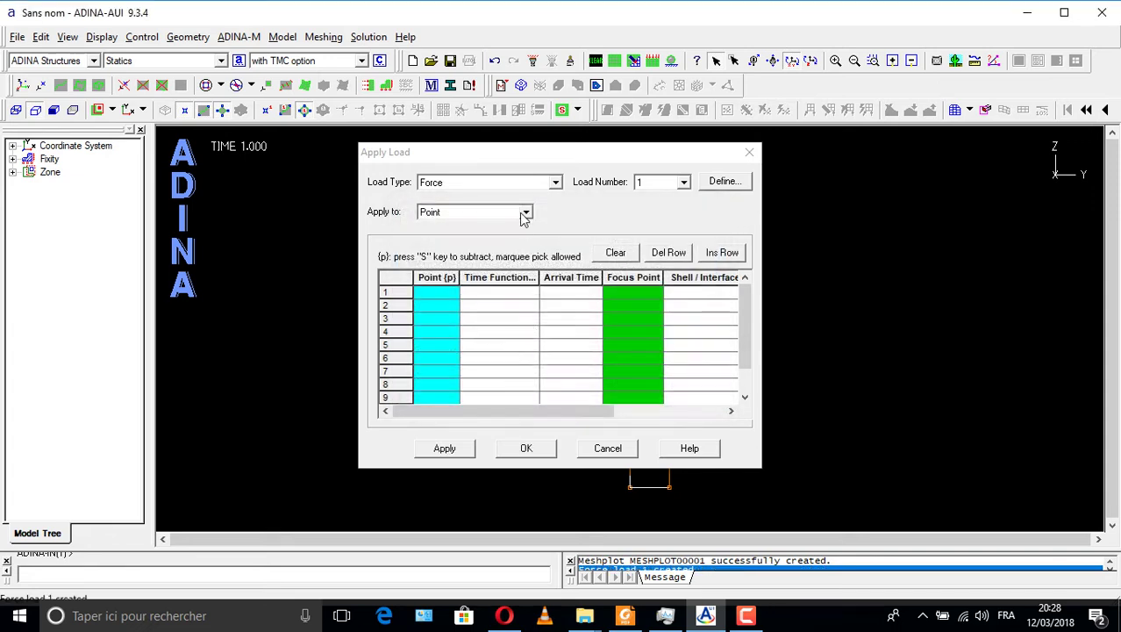
Step: Apply force load 1 to the plate's upper-right corner point, and hide the load plot
left_click_drag(538, 145, 204, 144)
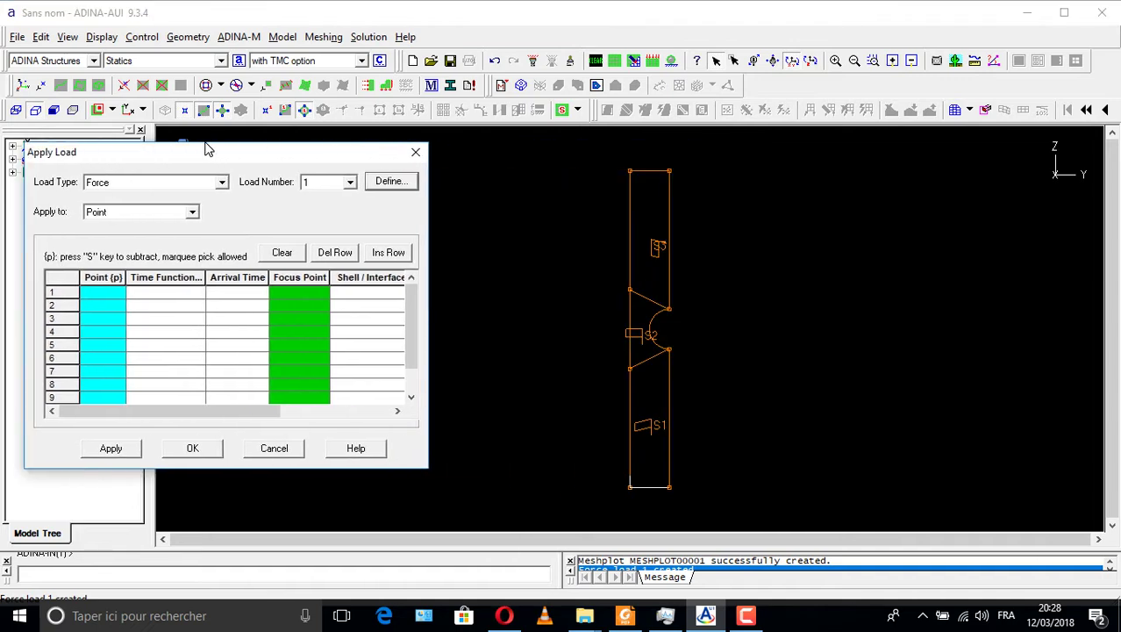
left_click(120, 291)
left_click(669, 171)
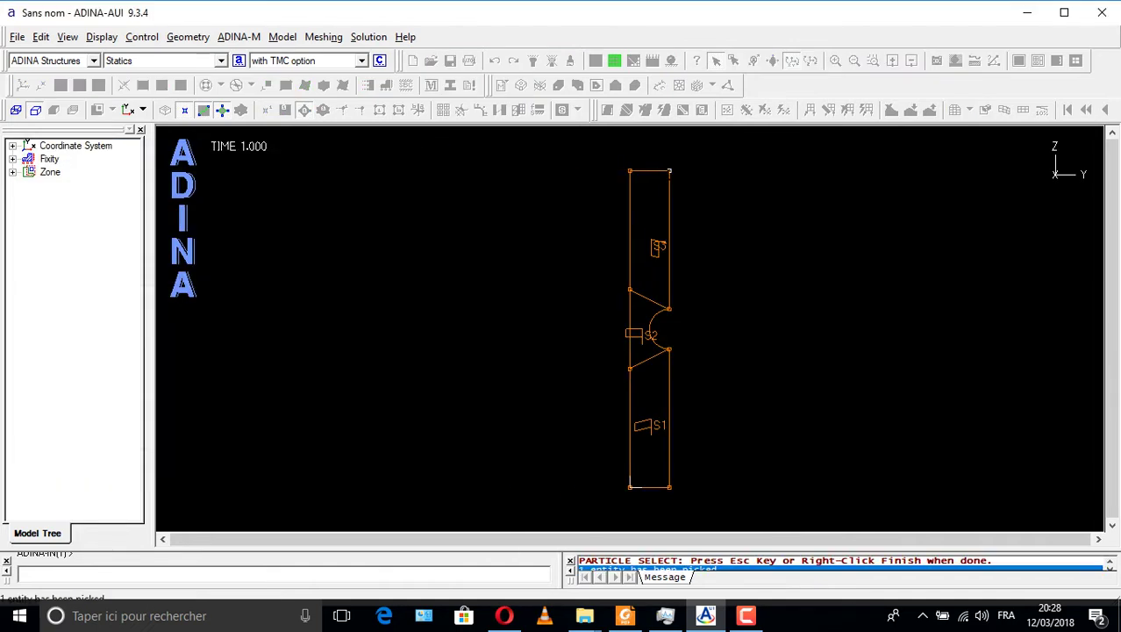
right_click(598, 229)
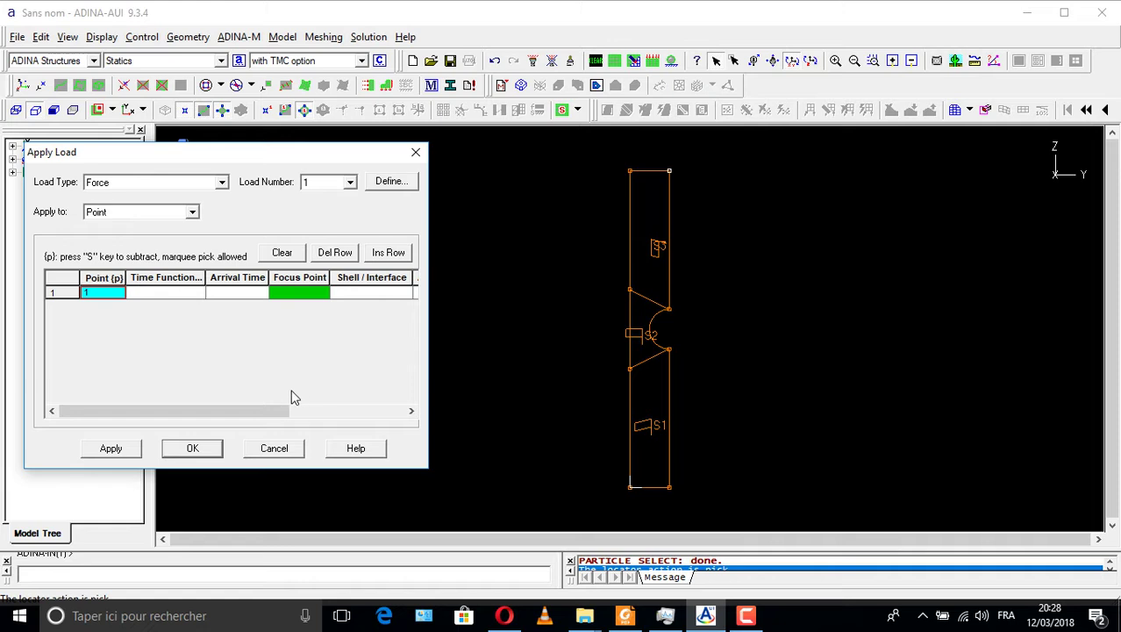
left_click(130, 453)
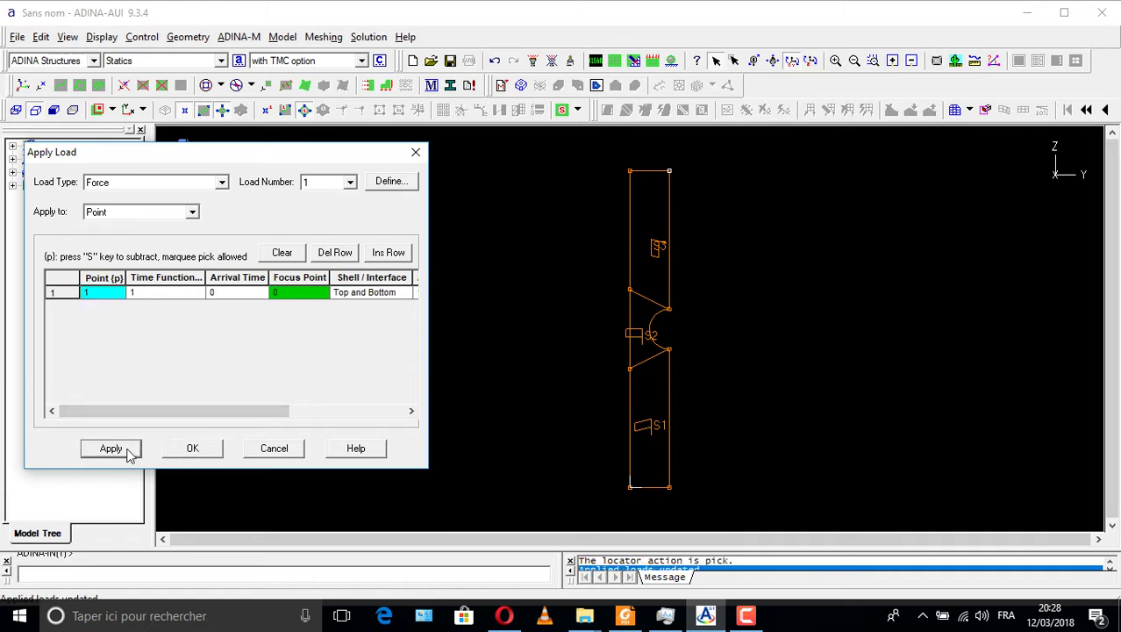
left_click(193, 450)
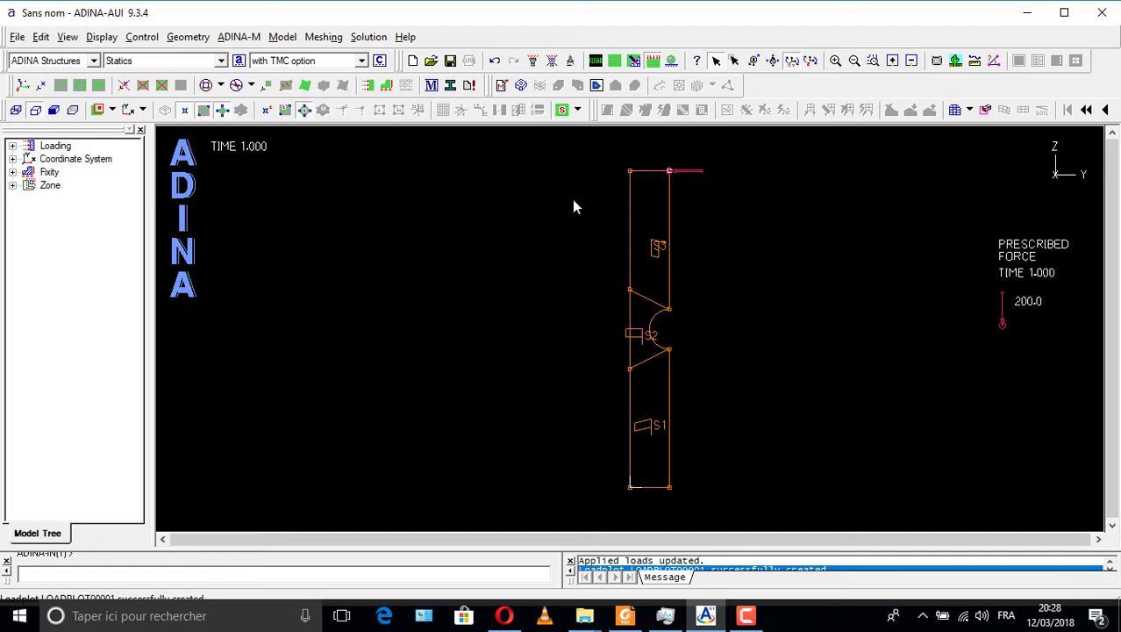
left_click(654, 61)
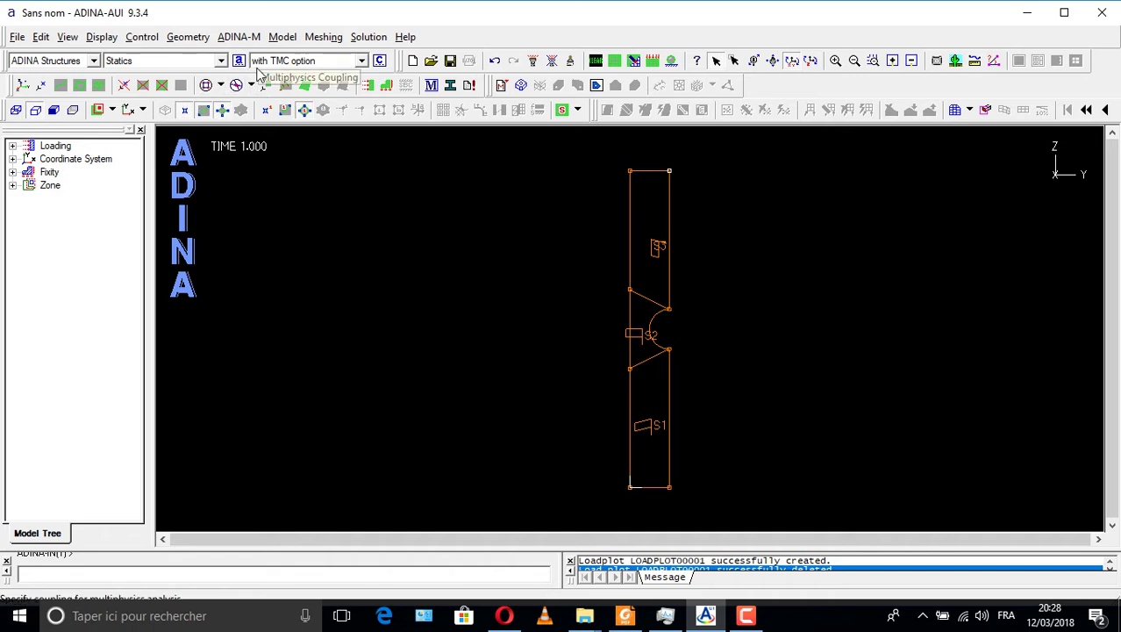
Step: Add volume 1 as a revolved volume, with surfaces 1, 2 and 3 as the initial surfaces
left_click(99, 84)
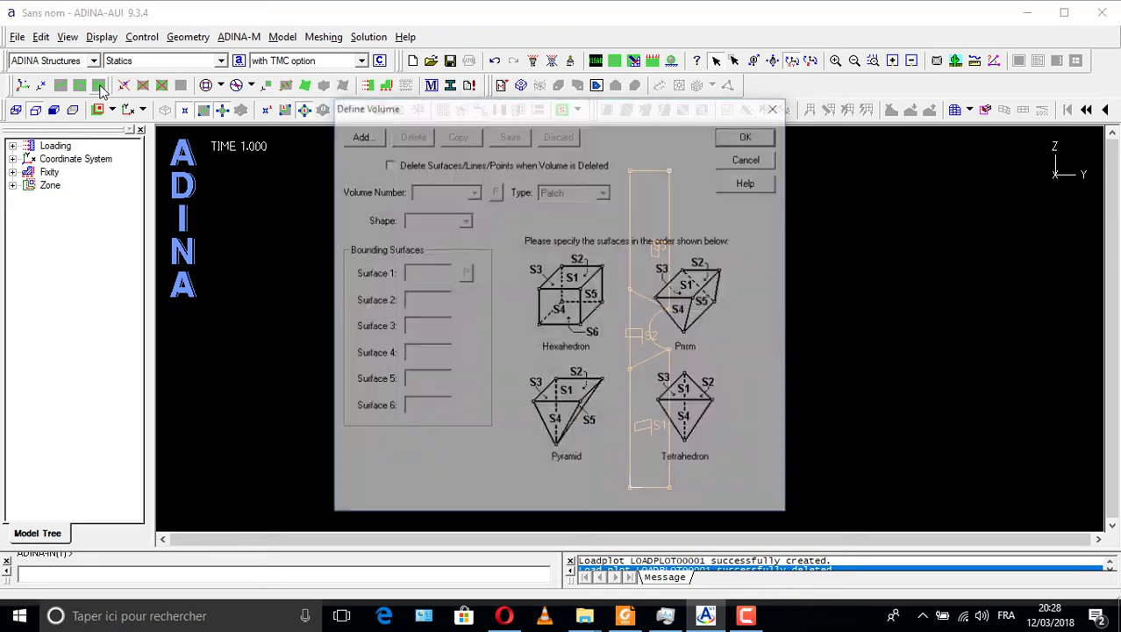
left_click_drag(415, 107, 232, 89)
left_click(196, 120)
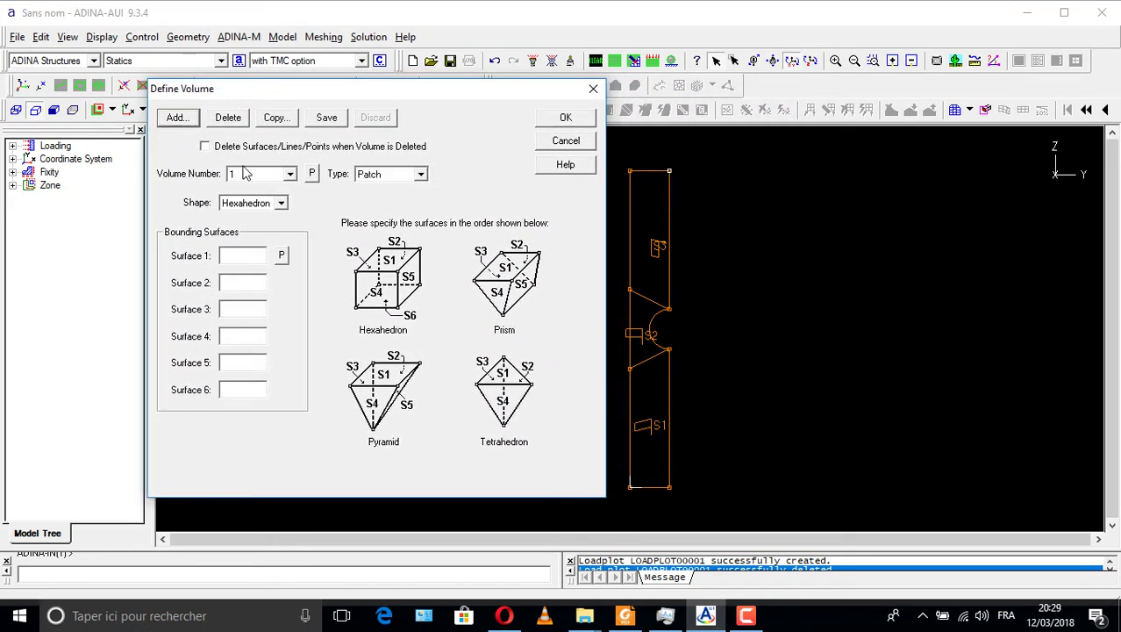
left_click(420, 174)
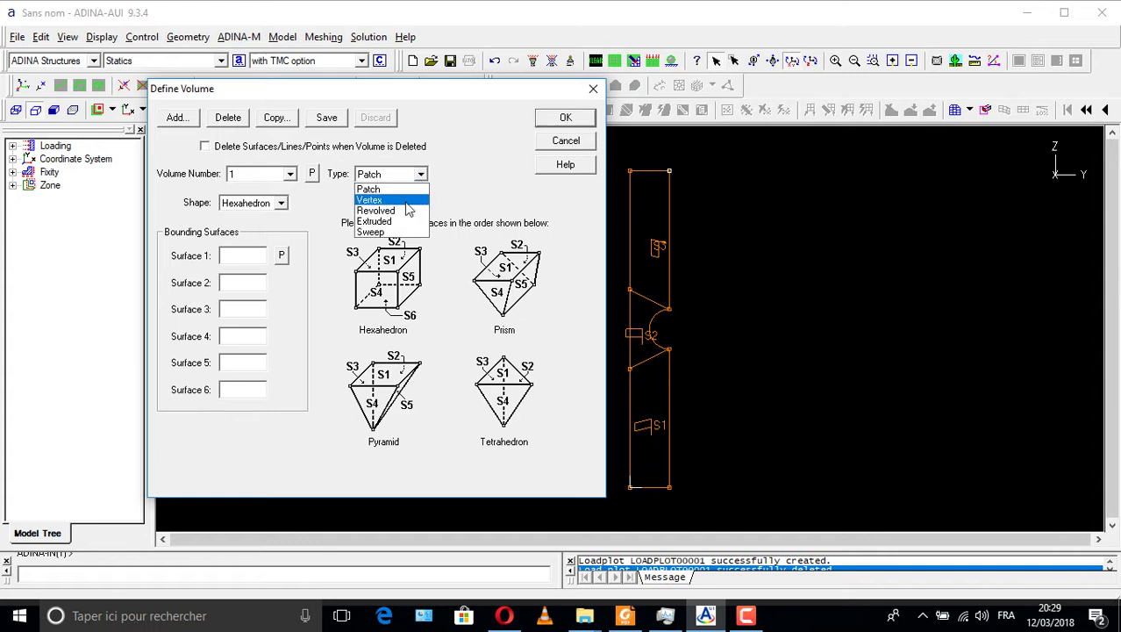
left_click(386, 208)
left_click(248, 300)
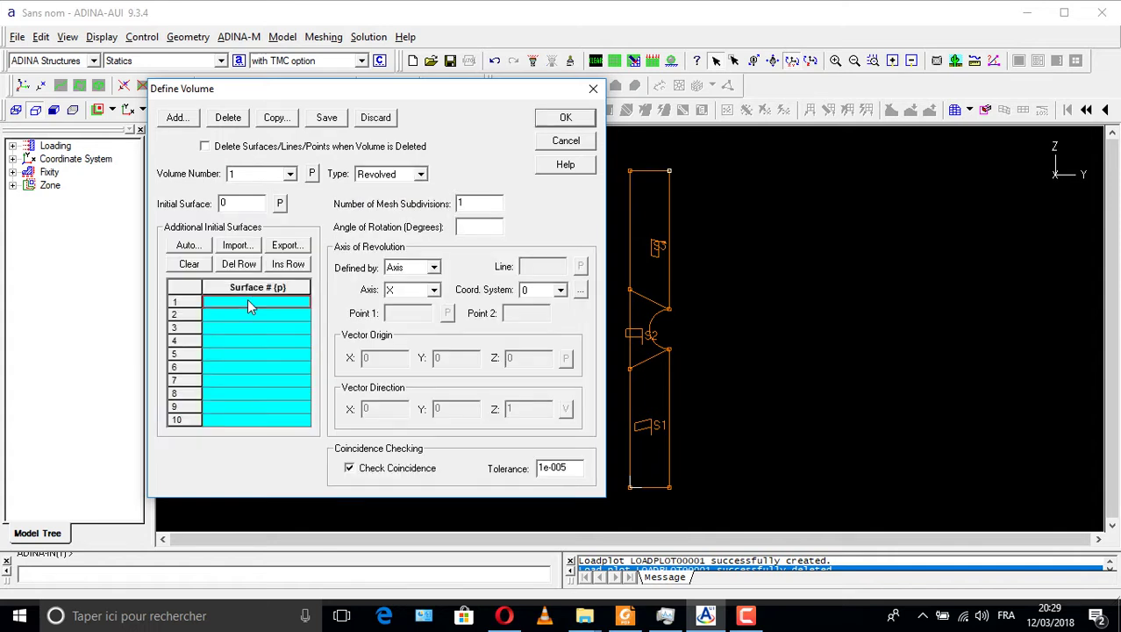
type("1")
key("Return")
type("2")
key("Return")
type("3")
Step: Revolve the three surfaces 360 degrees about the Z axis with coincidence checking turned off
left_click(464, 224)
type("360")
left_click(433, 289)
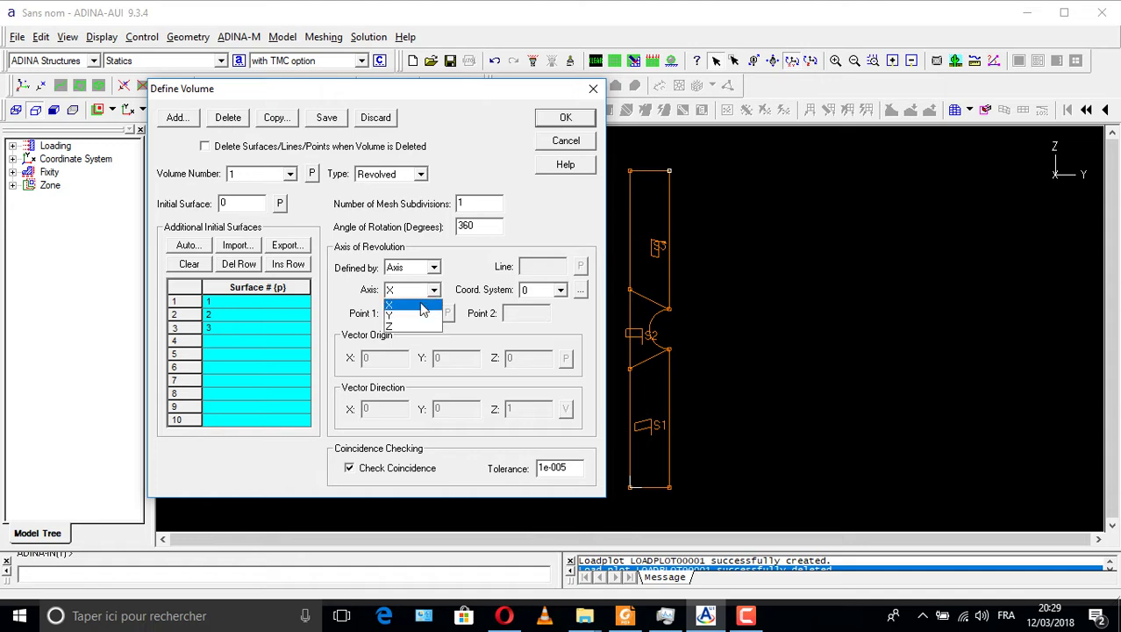
left_click(409, 327)
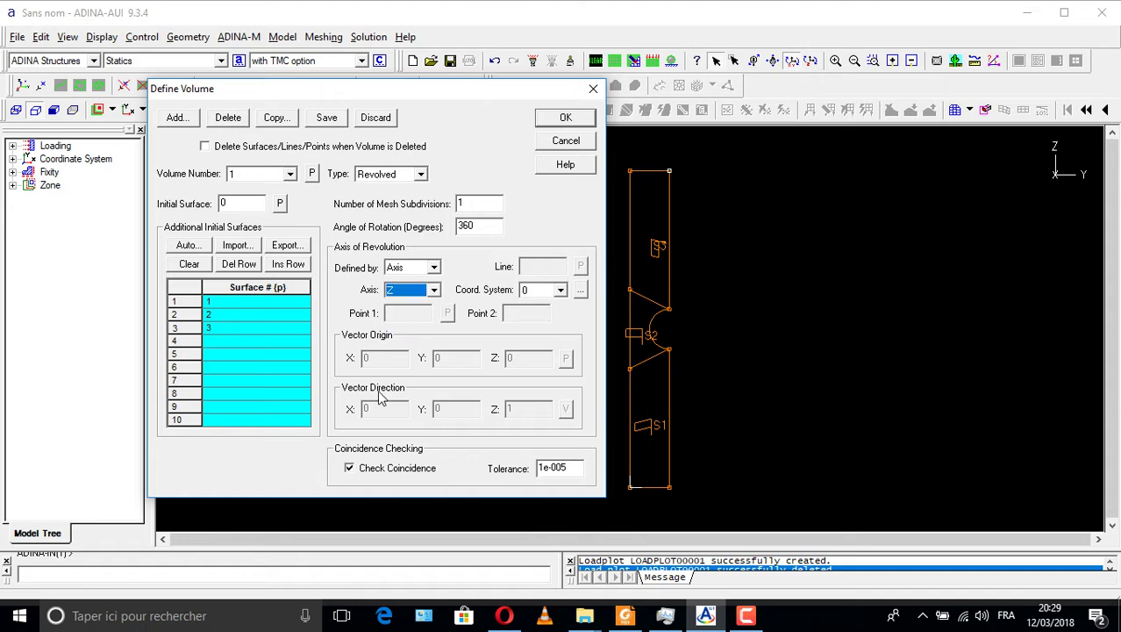
left_click(381, 467)
left_click_drag(419, 91, 297, 76)
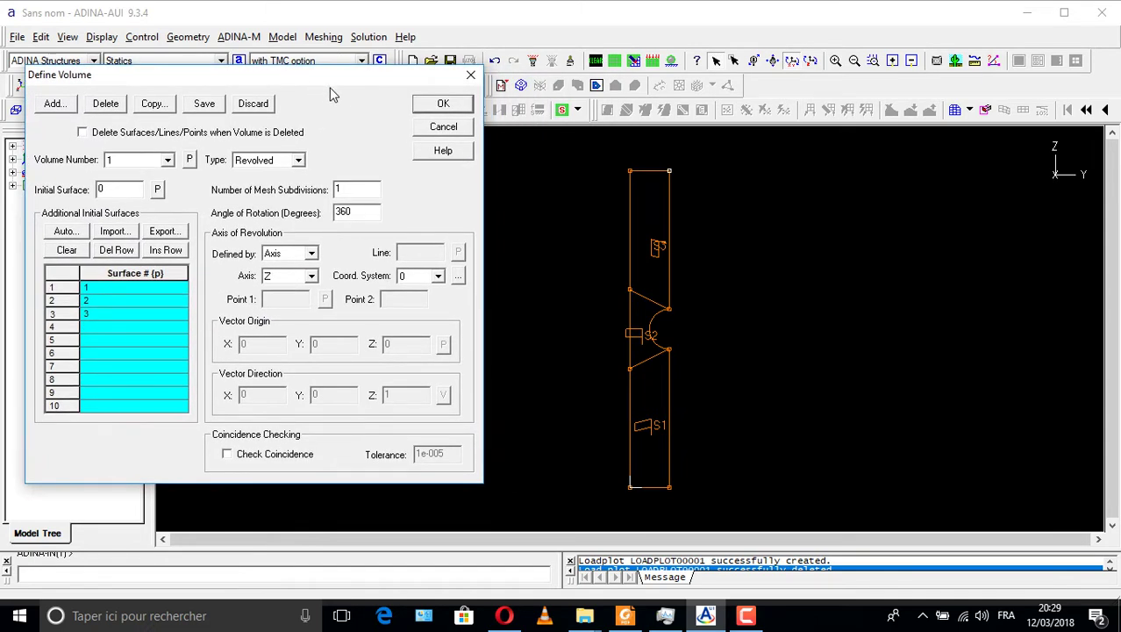
left_click(433, 107)
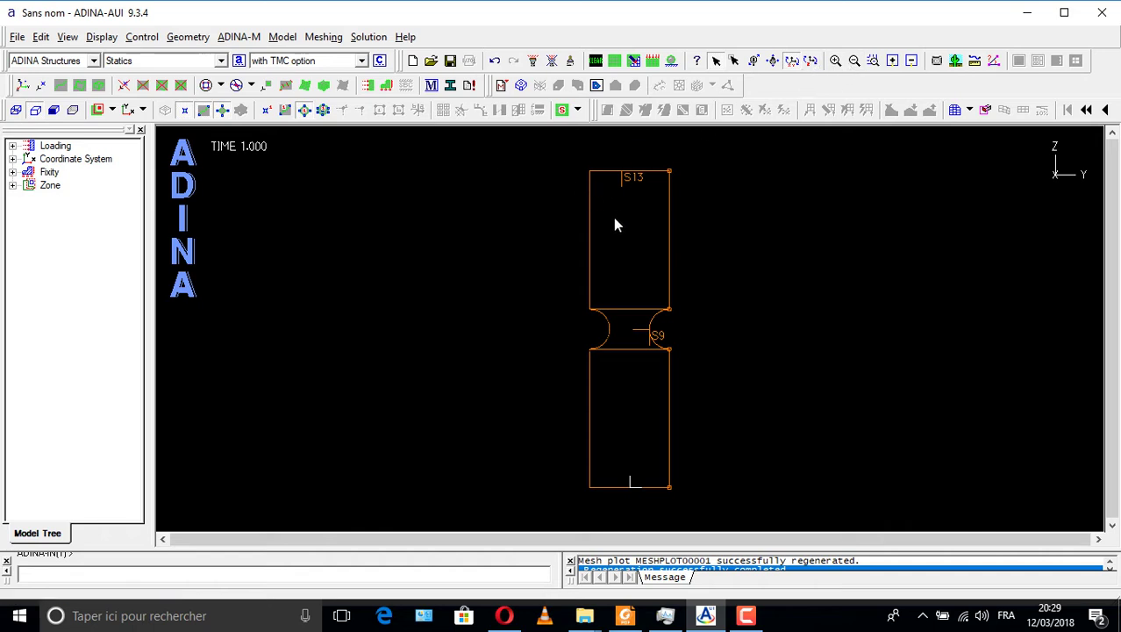
Step: Show the boundary condition symbols on the revolved solid and examine its fixed end
left_click_drag(598, 174, 928, 559)
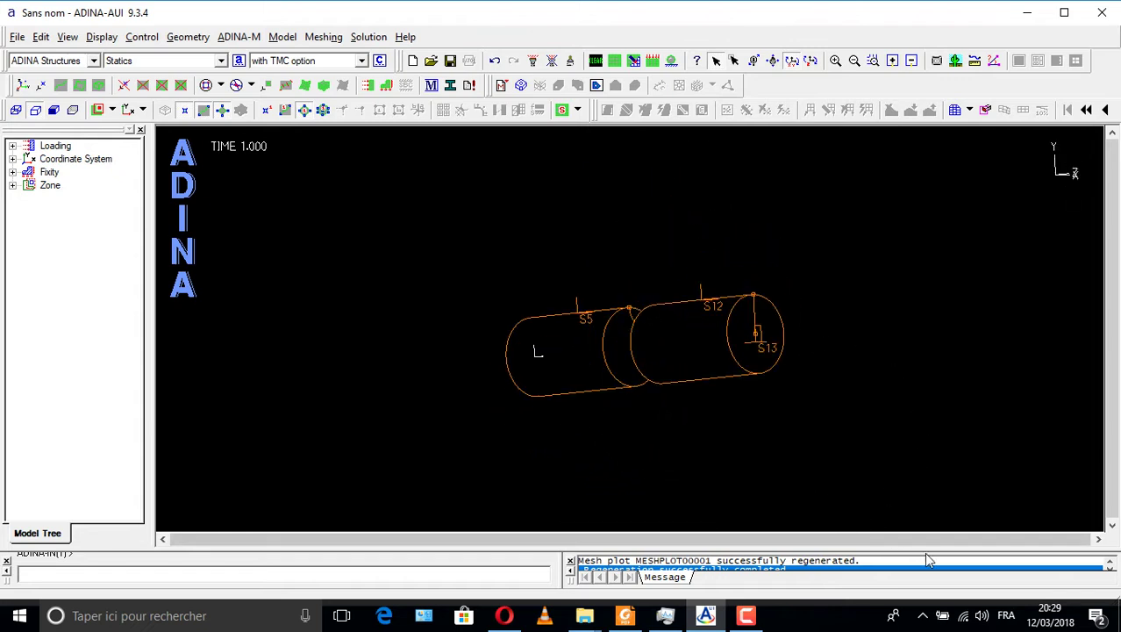
left_click(671, 60)
left_click_drag(558, 330, 757, 278)
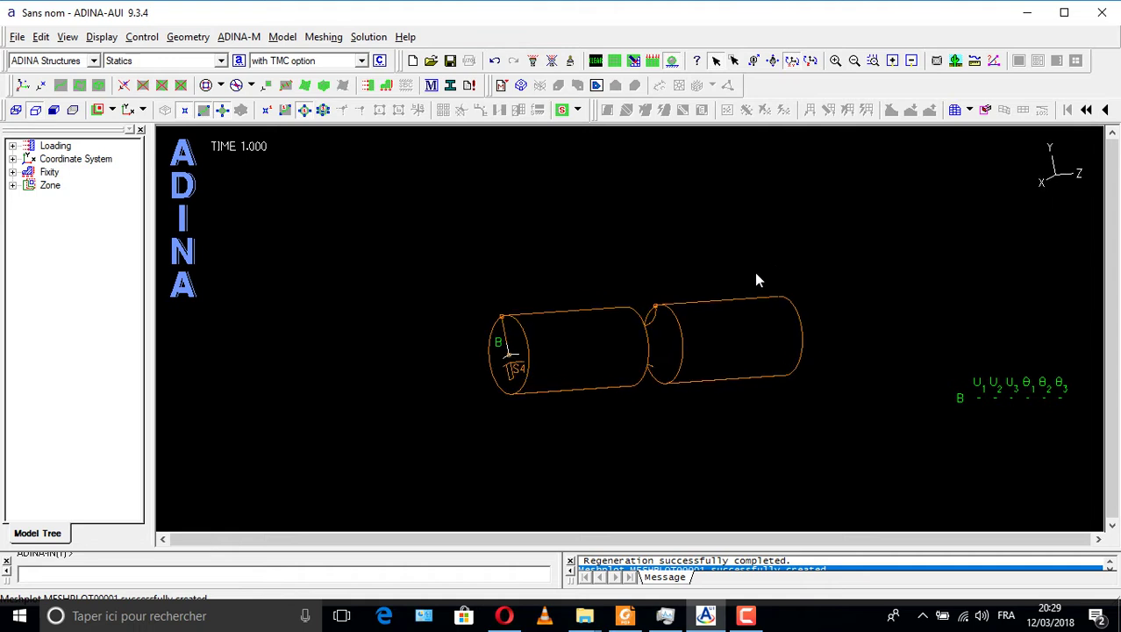
Step: Set the ALL fixity to apply to edges/lines, and show the line labels on the solid
left_click(384, 92)
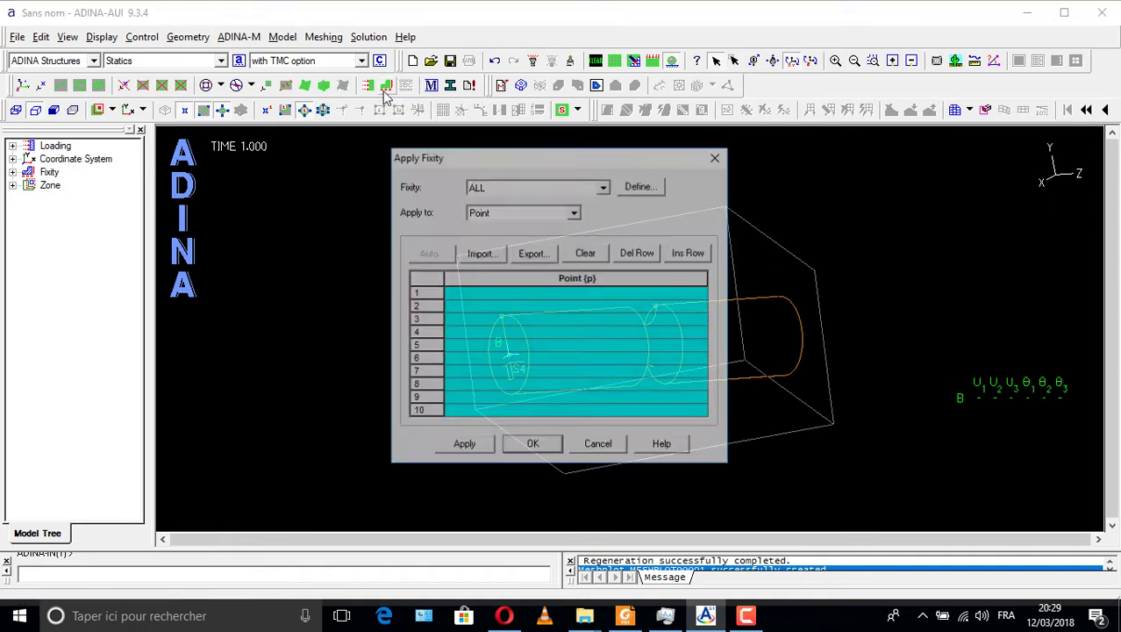
left_click_drag(438, 158, 171, 126)
left_click(267, 179)
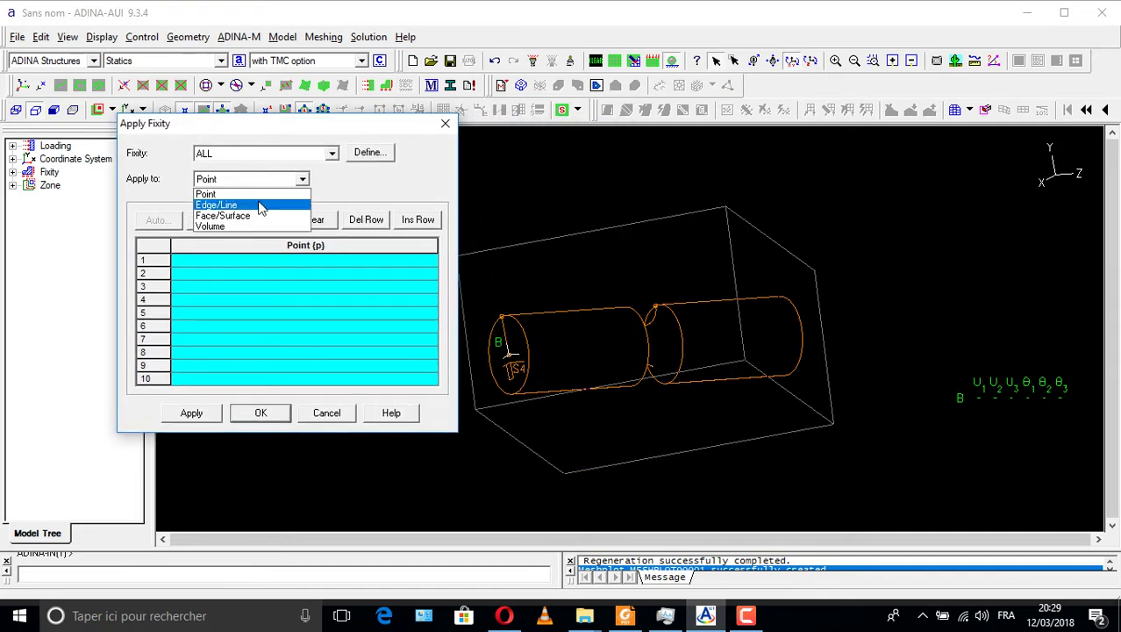
left_click(256, 205)
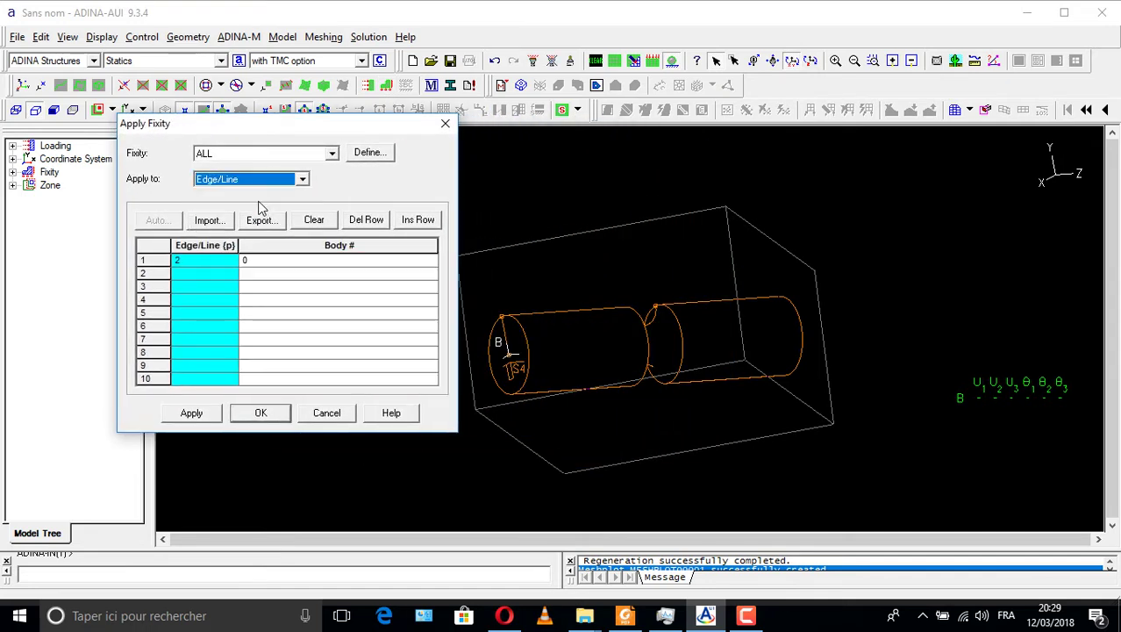
left_click_drag(286, 128, 246, 150)
left_click(289, 112)
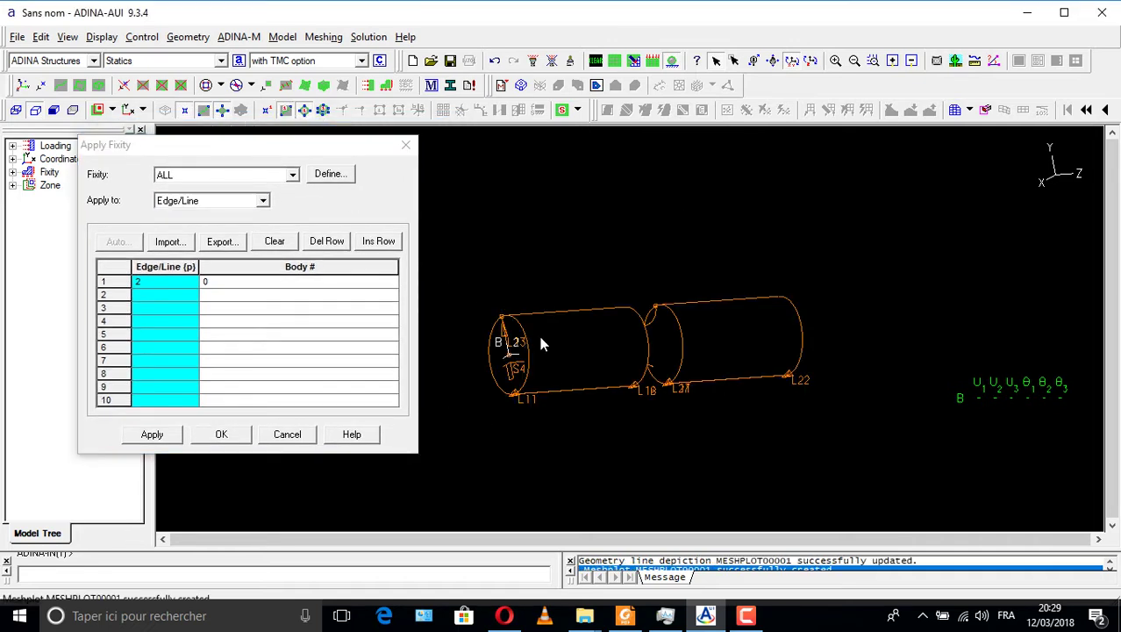
left_click_drag(533, 331, 587, 327)
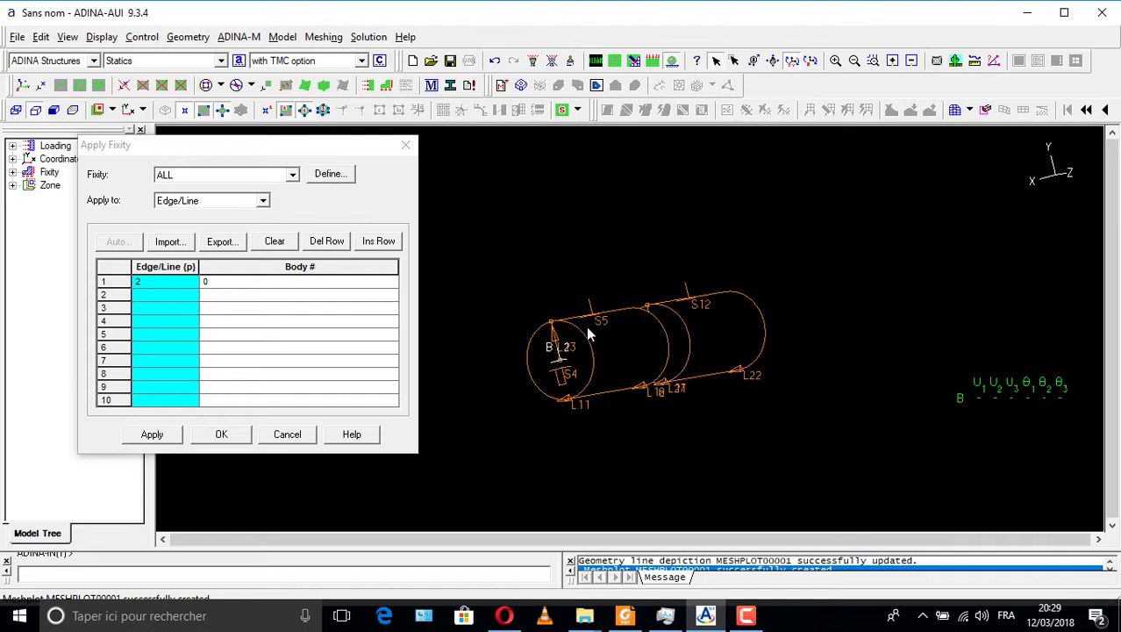
left_click(587, 328)
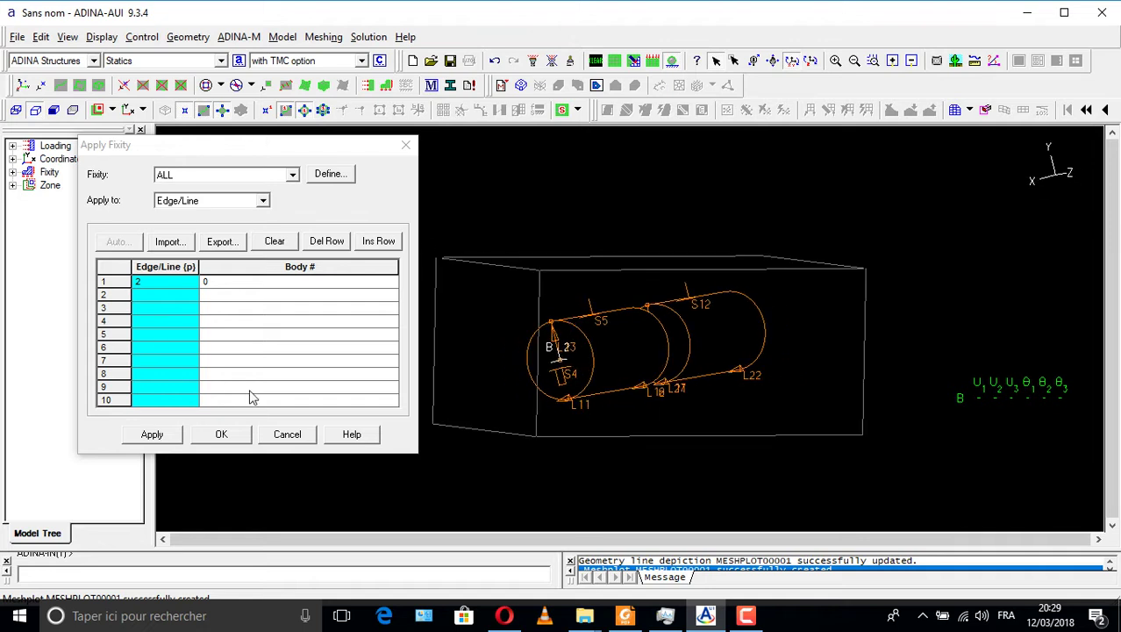
Step: Clear the existing fixity entries and apply the ALL fixity to circular edge line 11 at the end of the solid
left_click(263, 244)
double_click(174, 284)
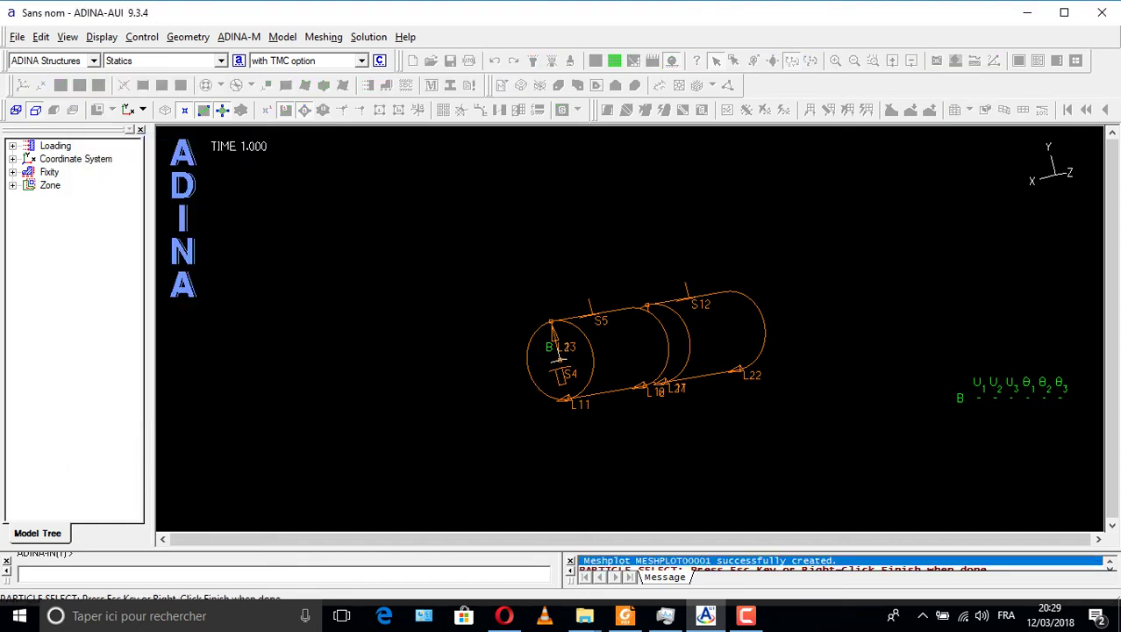
left_click(562, 397)
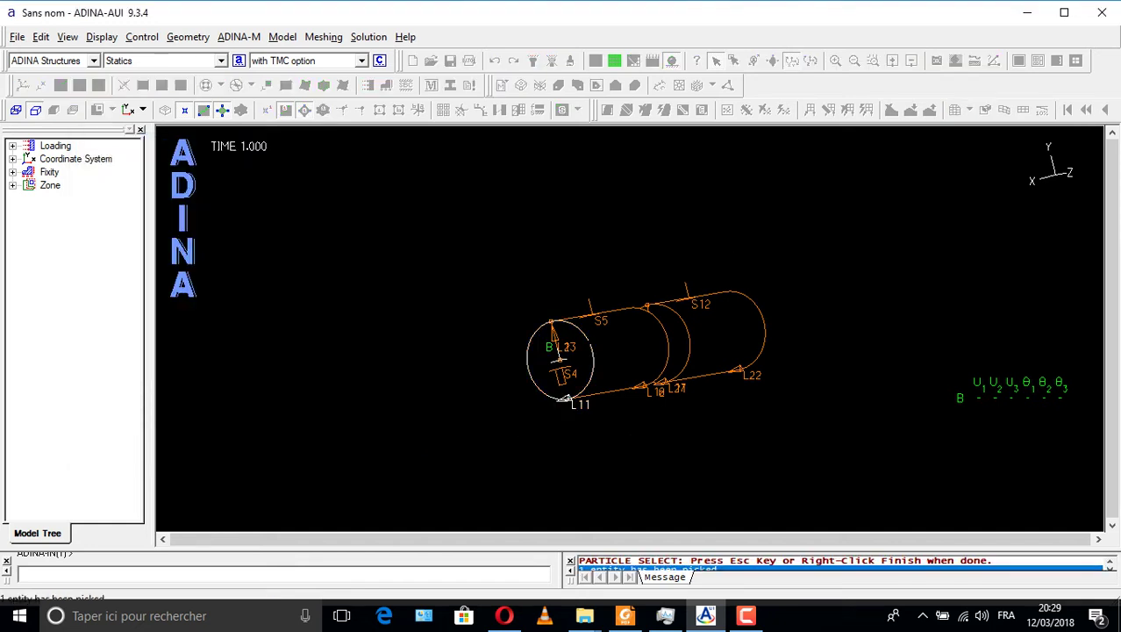
key("Escape")
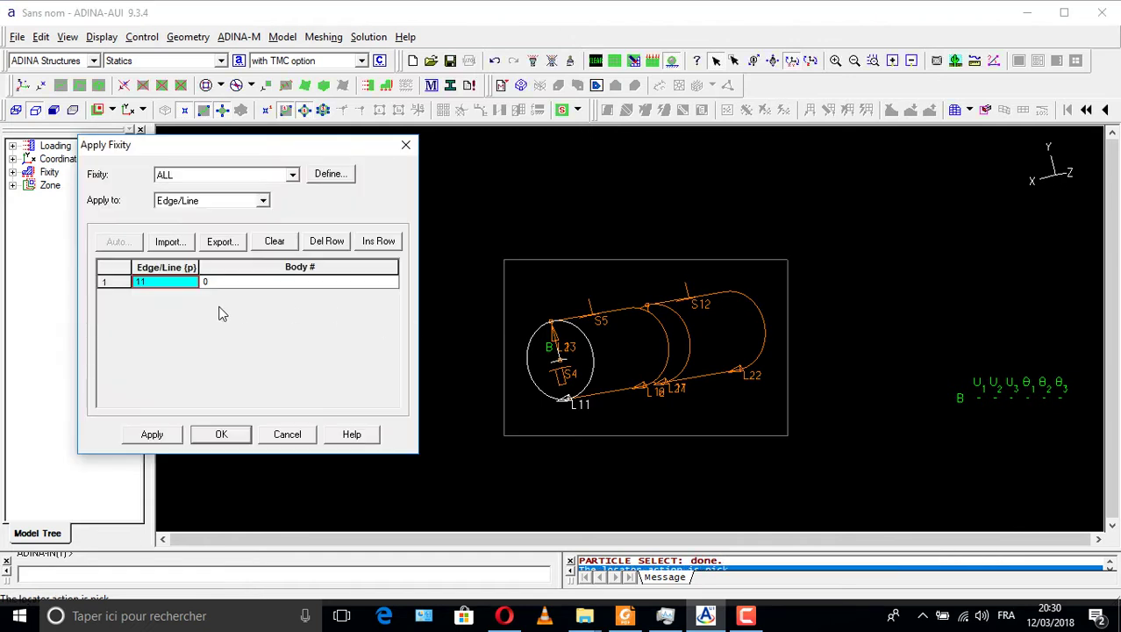
left_click(151, 434)
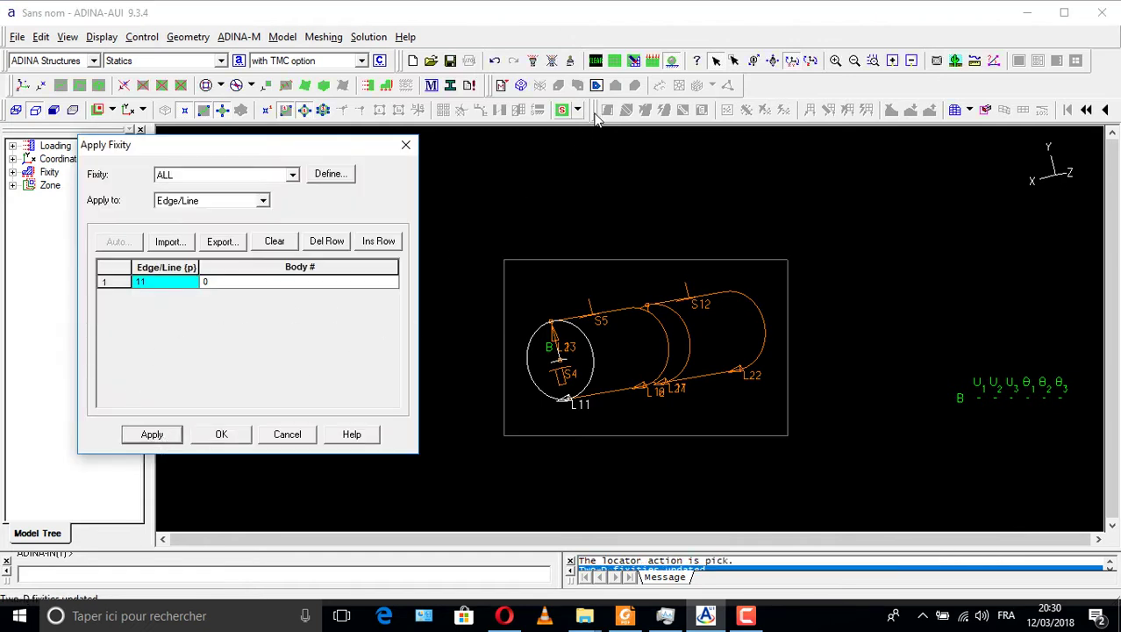
Step: Refresh the boundary condition symbols, finish the fixity definition and show the applied load on the solid
left_click(672, 64)
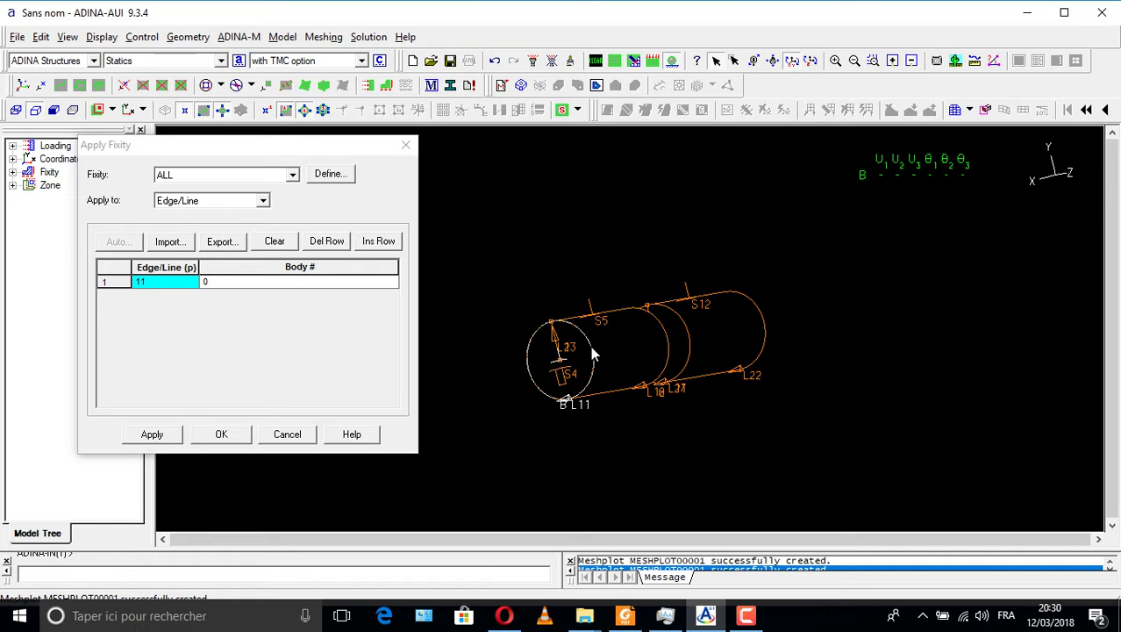
left_click_drag(591, 346, 478, 326)
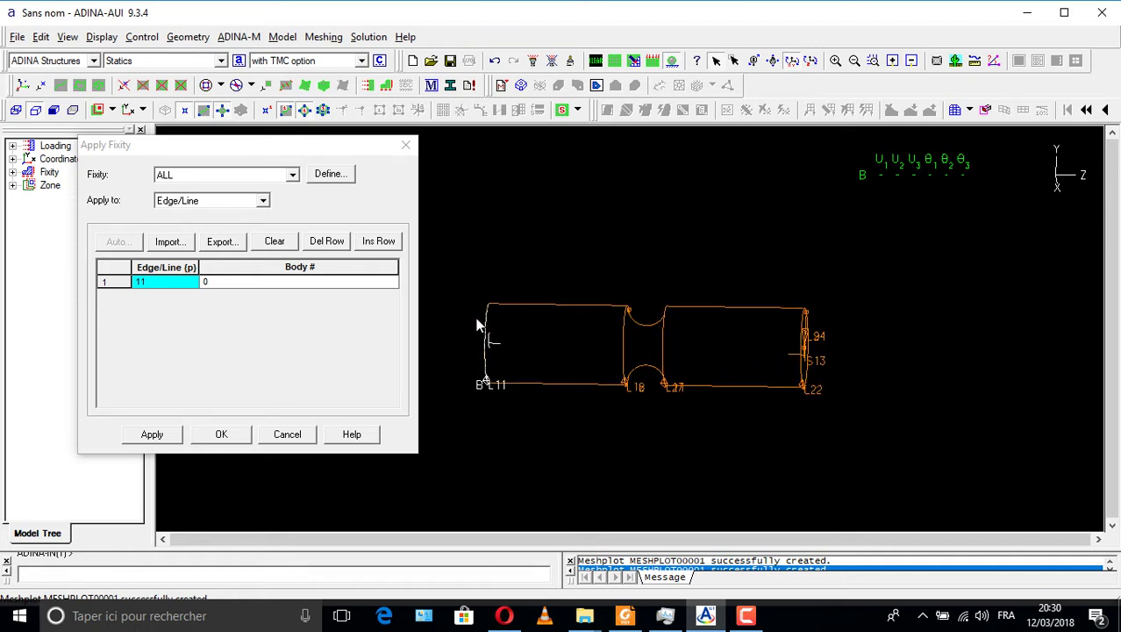
left_click(222, 435)
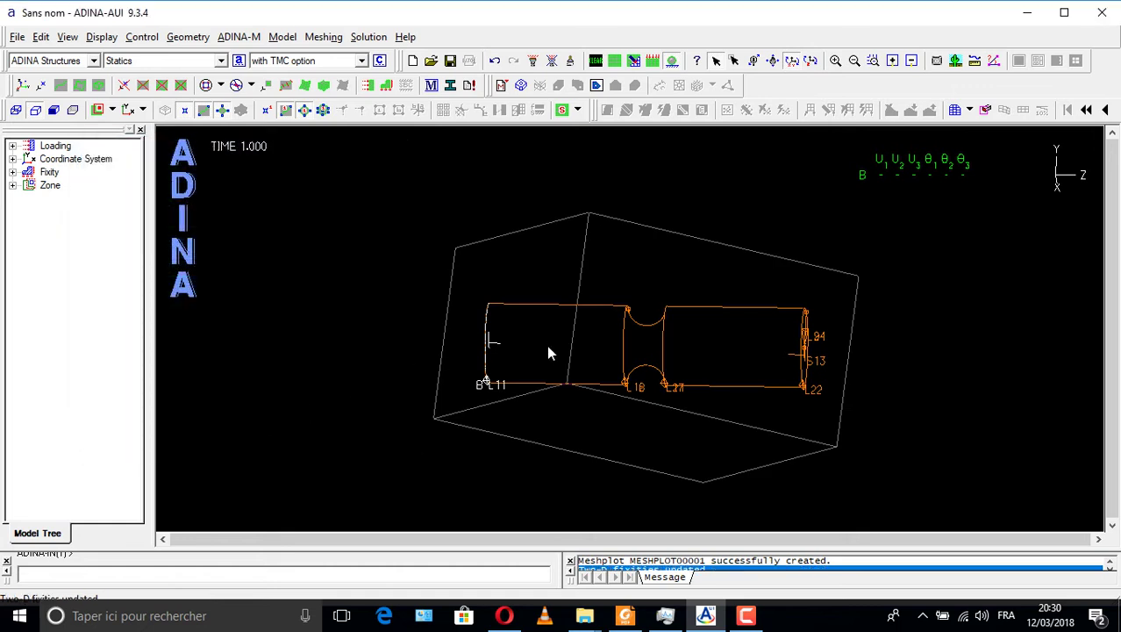
left_click_drag(548, 351, 551, 397)
left_click(655, 60)
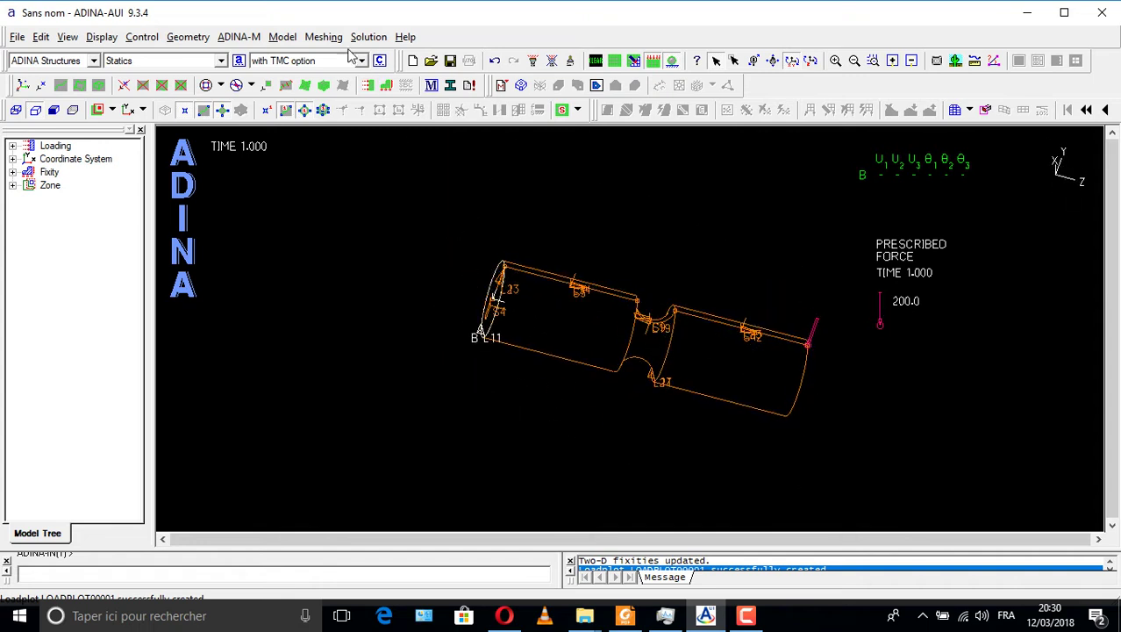
Step: Define element group 1 with the 3-D Solid type, leaving the other settings at their defaults
left_click(325, 37)
left_click(356, 56)
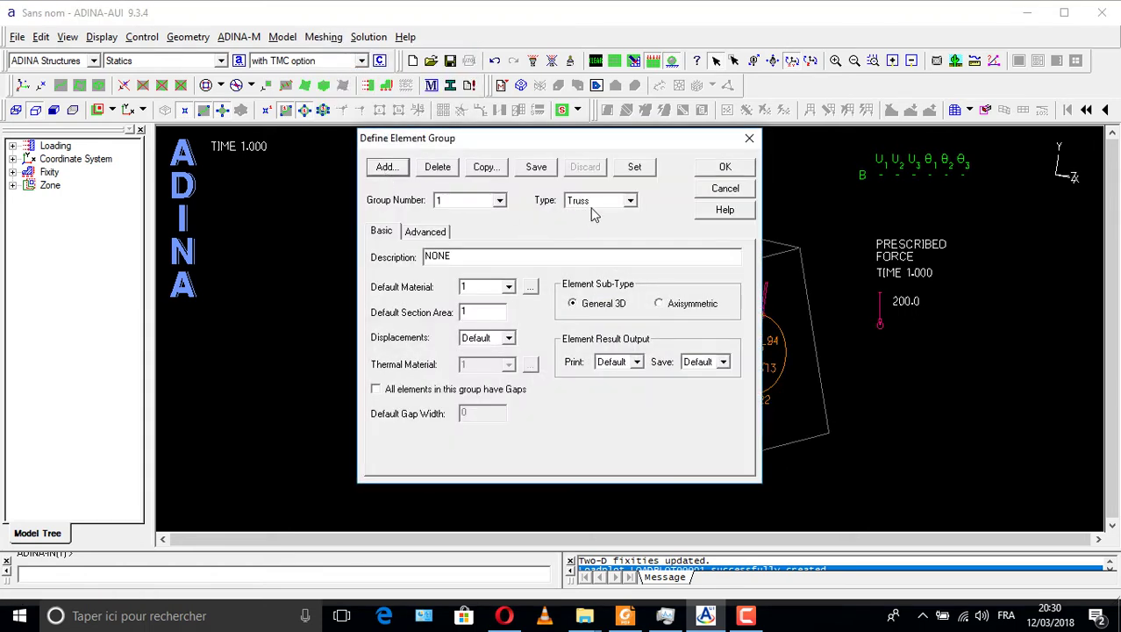
left_click(593, 205)
left_click(595, 232)
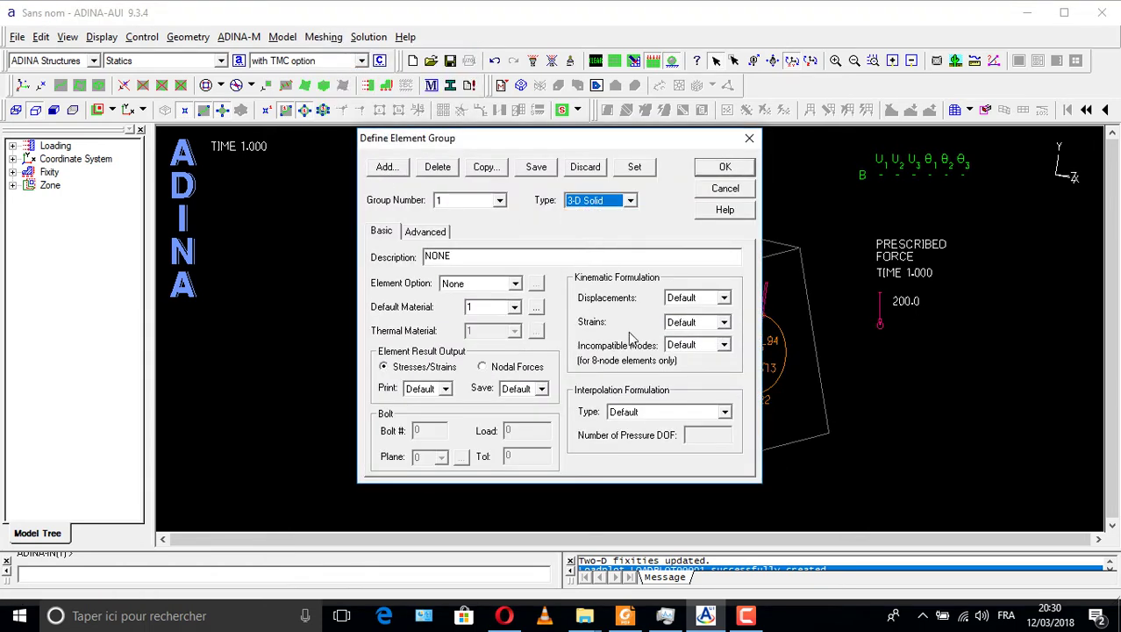
left_click(712, 168)
Step: Set the volume mesh density to 10 subdivisions in u, v and w, and assign it to volumes 1, 2 and 3
left_click(321, 40)
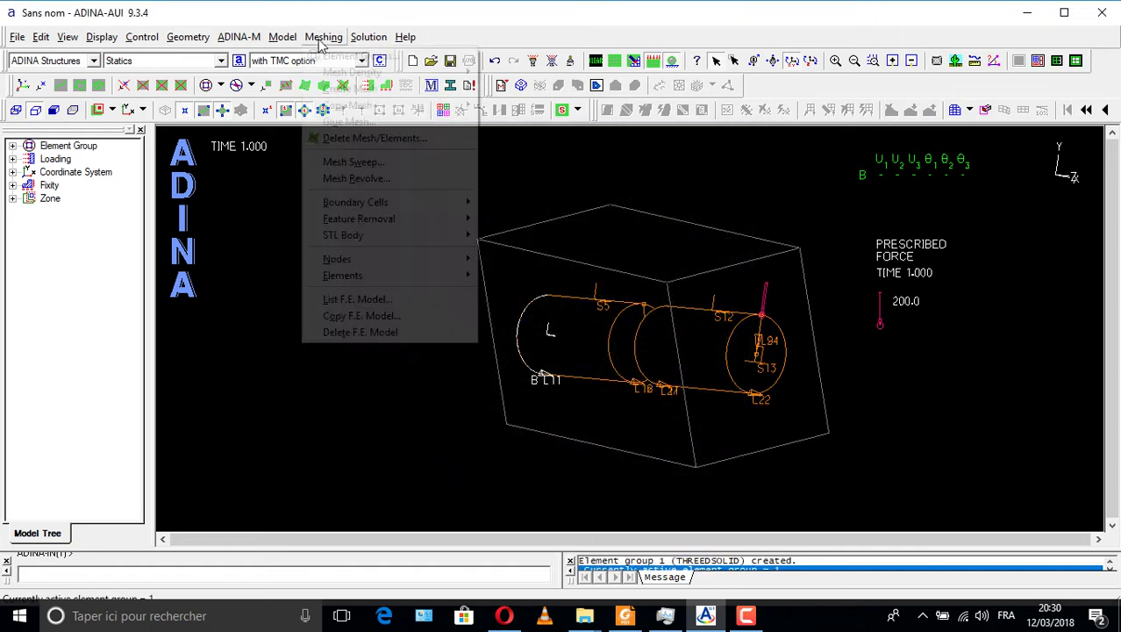
mouse_move(351, 73)
left_click(513, 118)
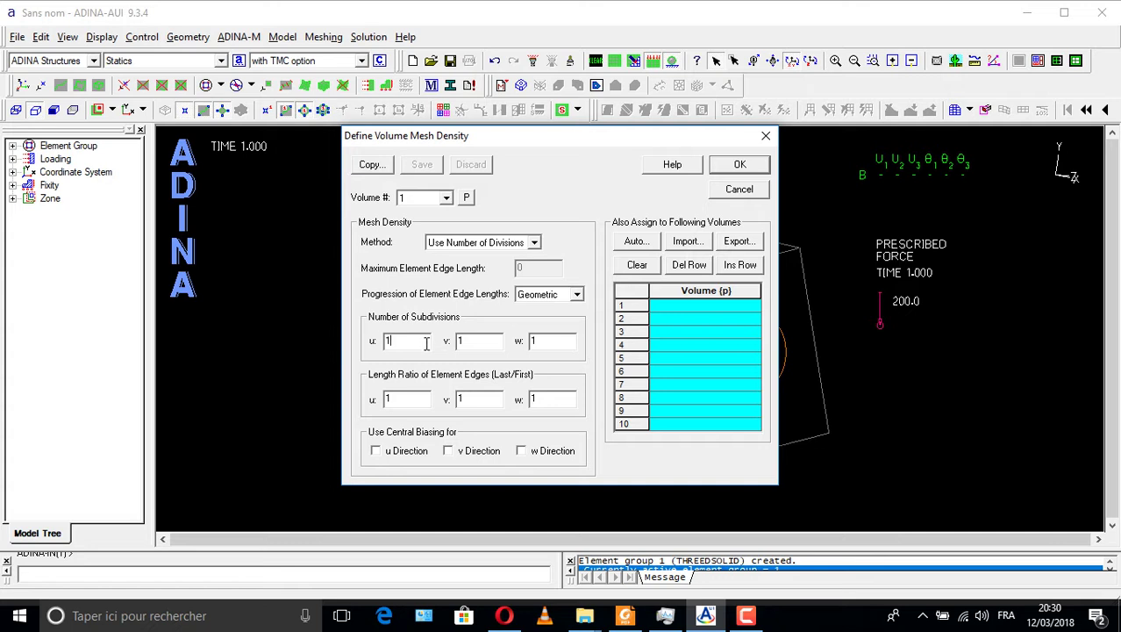
type("0")
left_click(667, 304)
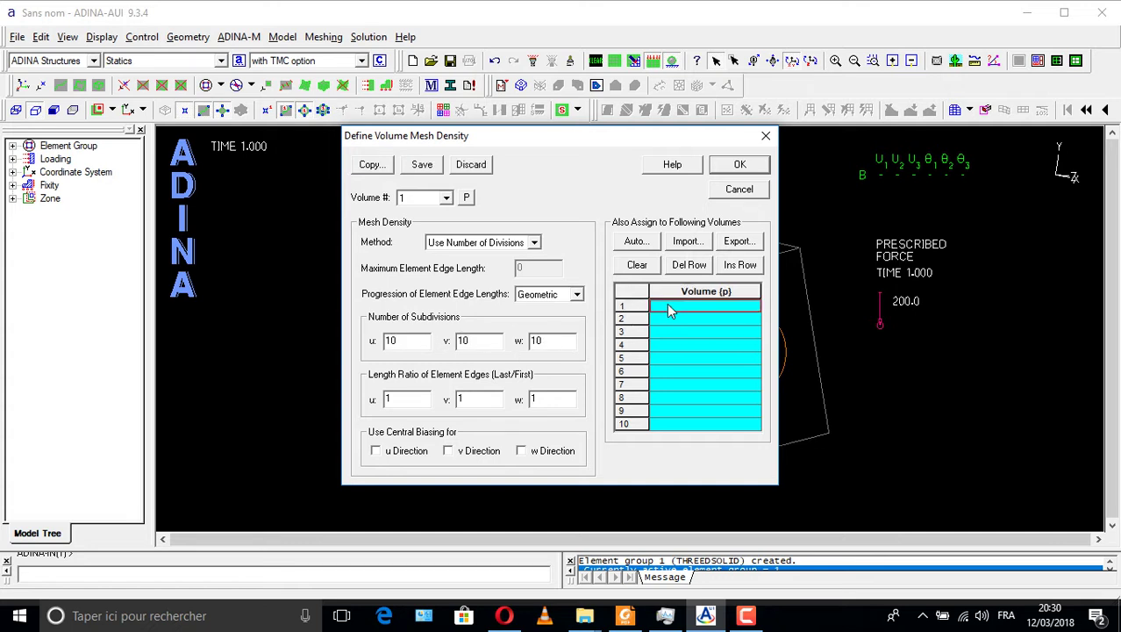
type("1")
key("Return")
type("2")
key("Return")
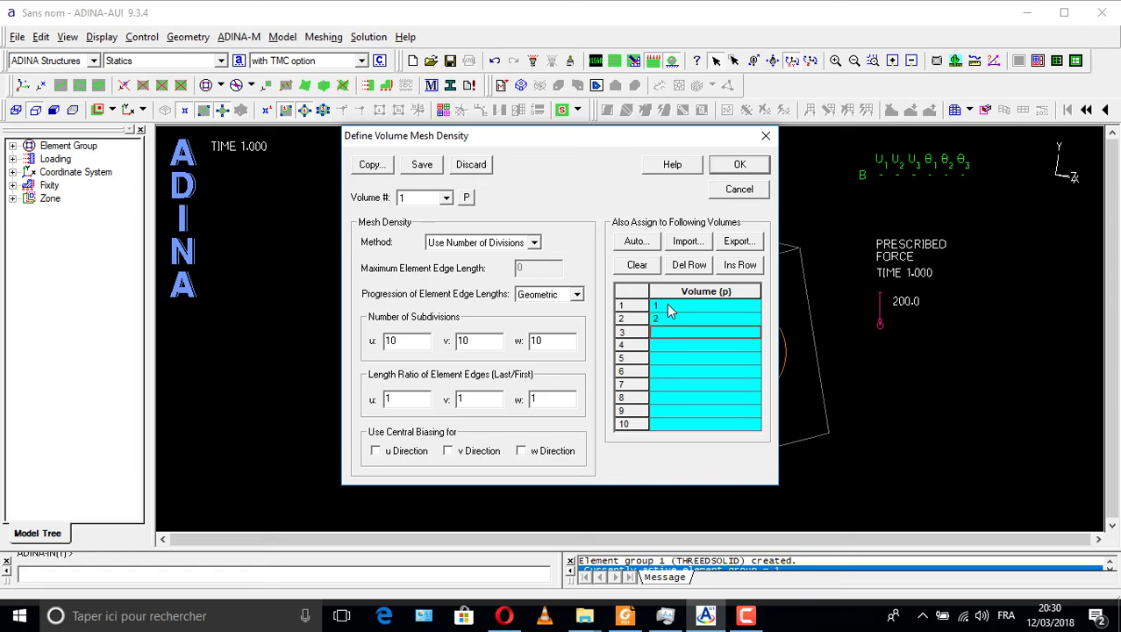
type("3")
left_click(740, 164)
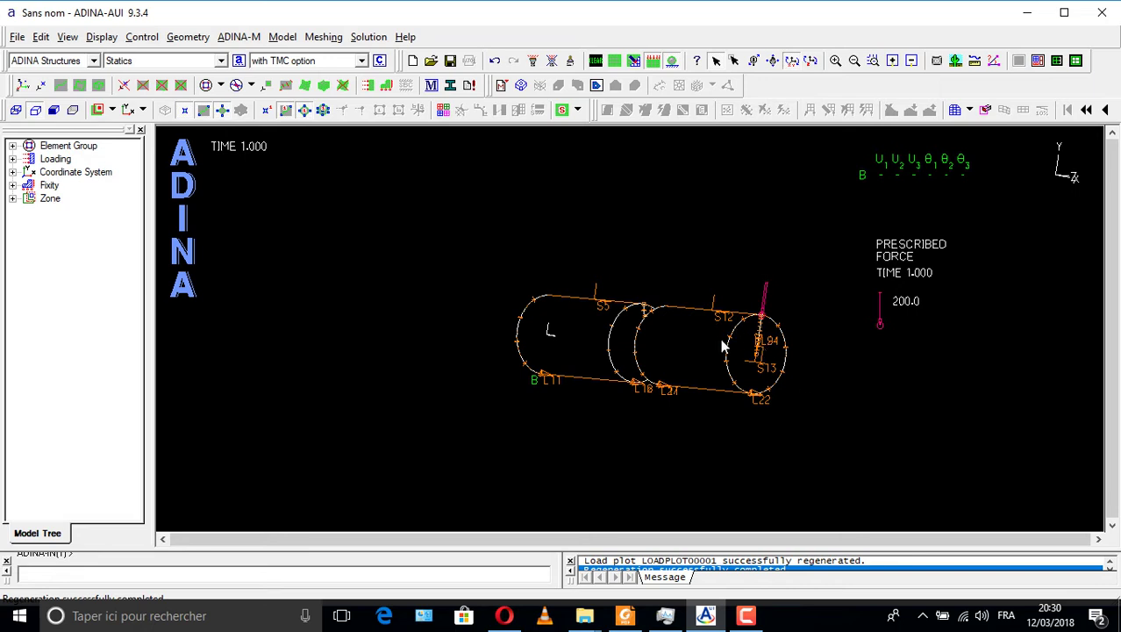
left_click_drag(732, 351, 741, 367)
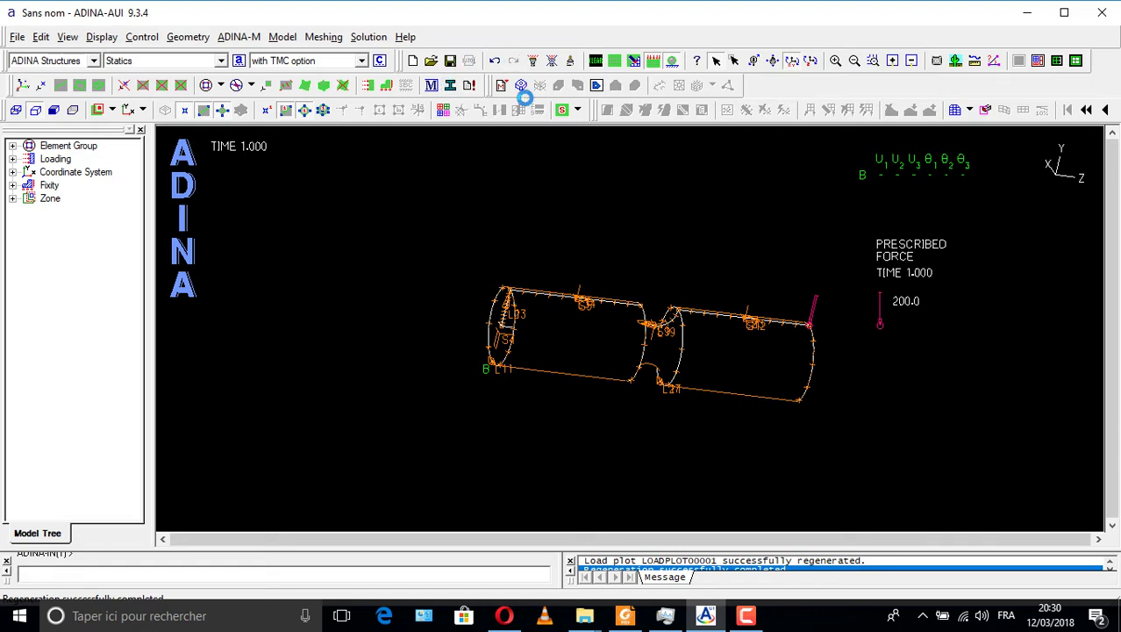
left_click(432, 85)
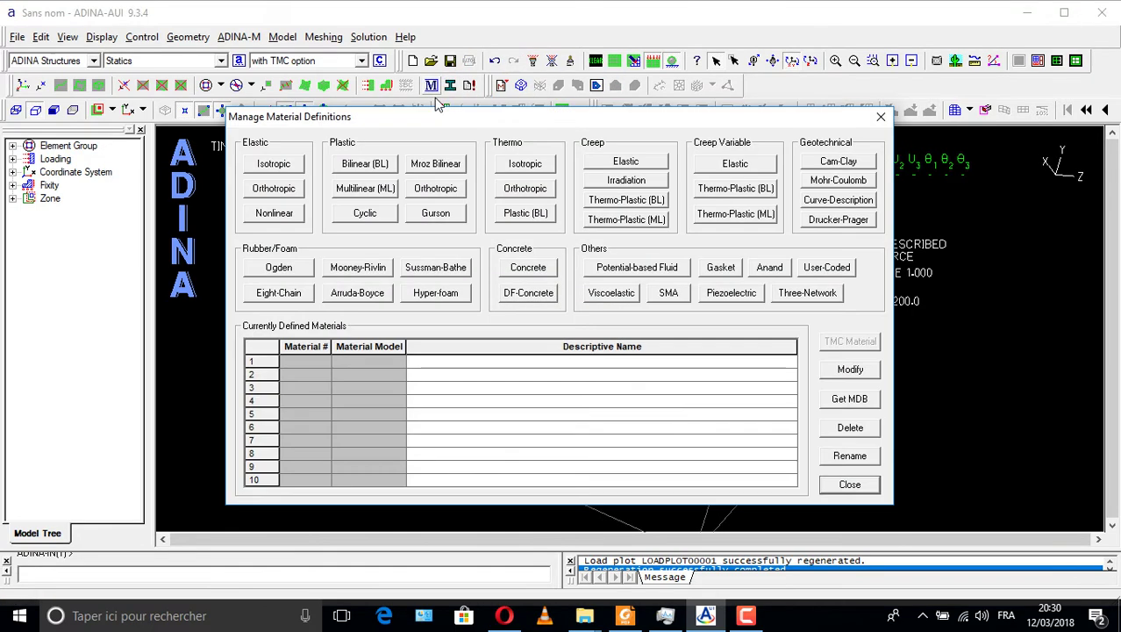
left_click(881, 117)
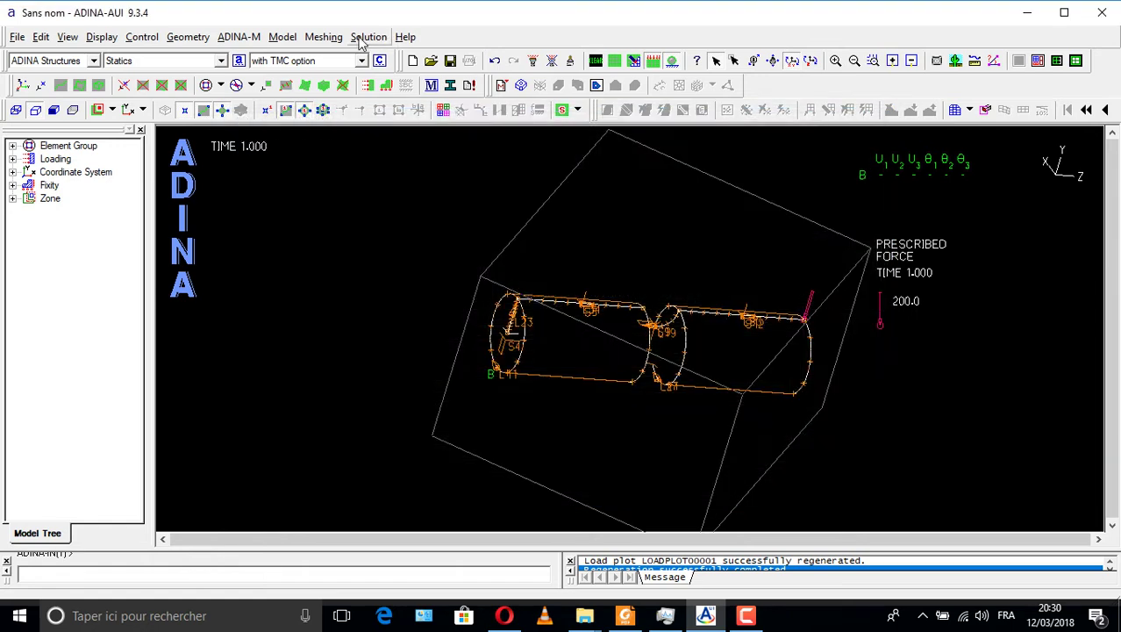
Step: Set up a volume mesh for volumes 1, 2 and 3, using 27-node 3-D Solid elements in element group 1
left_click(324, 37)
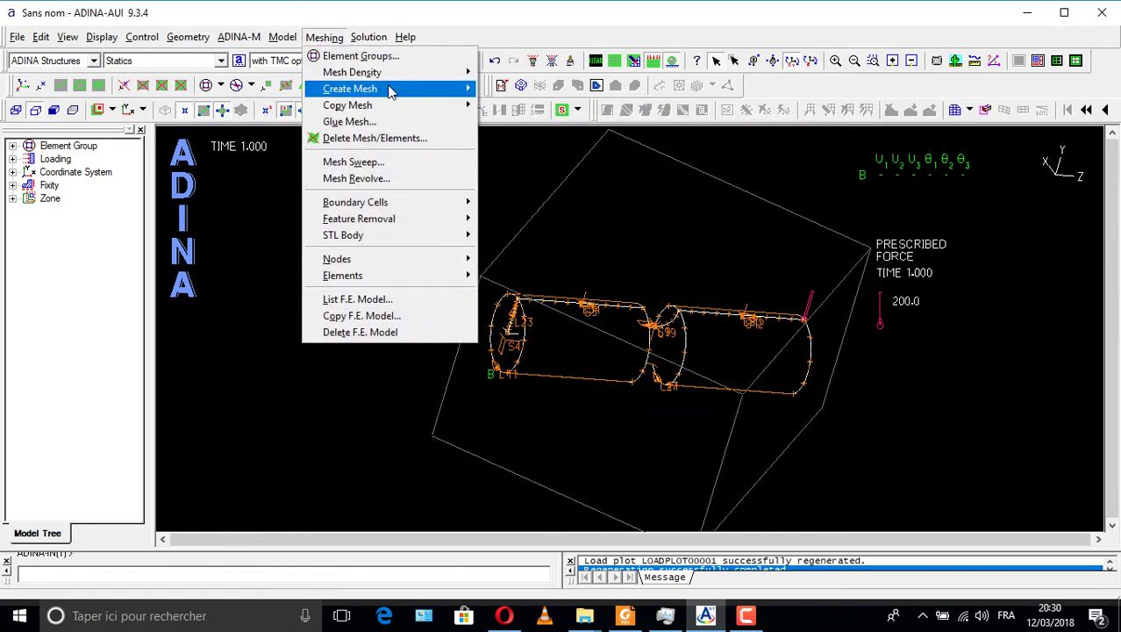
mouse_move(462, 94)
left_click(525, 138)
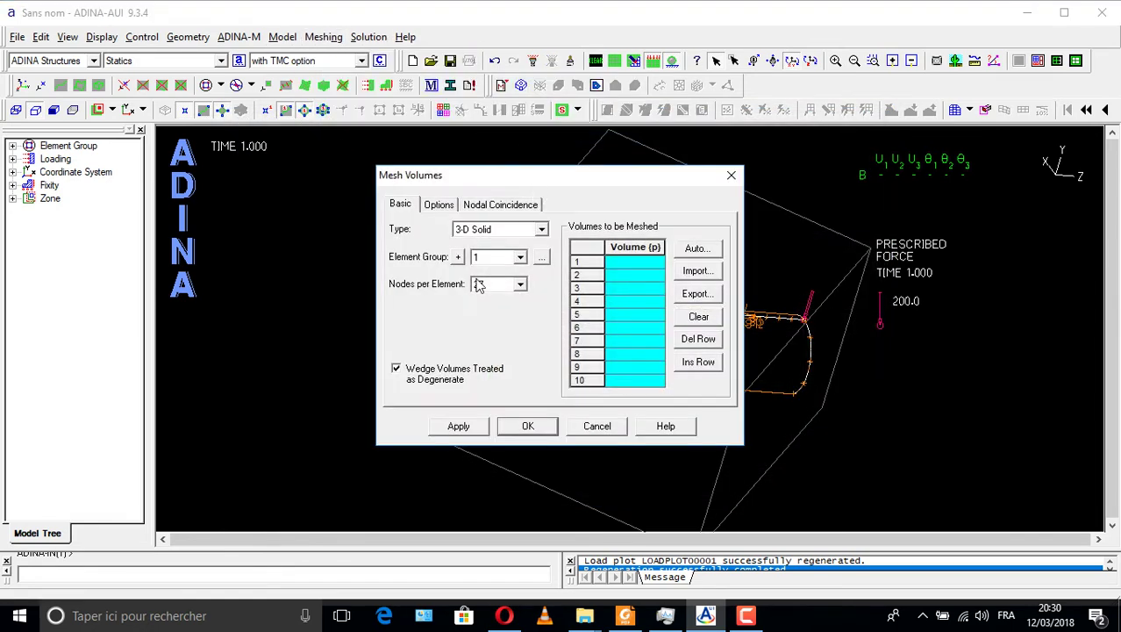
left_click(644, 261)
type("1")
key("Return")
type("2")
key("Return")
type("32")
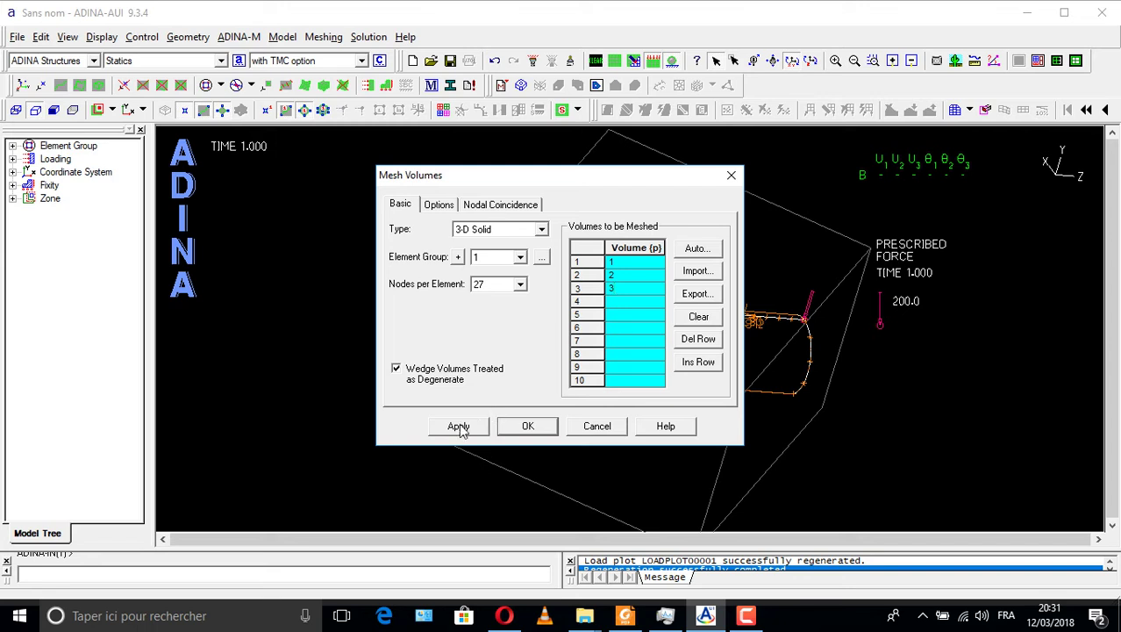
Step: Review the nodal coincidence and meshing type options, and generate the rule-based mesh on the three volumes
left_click(473, 210)
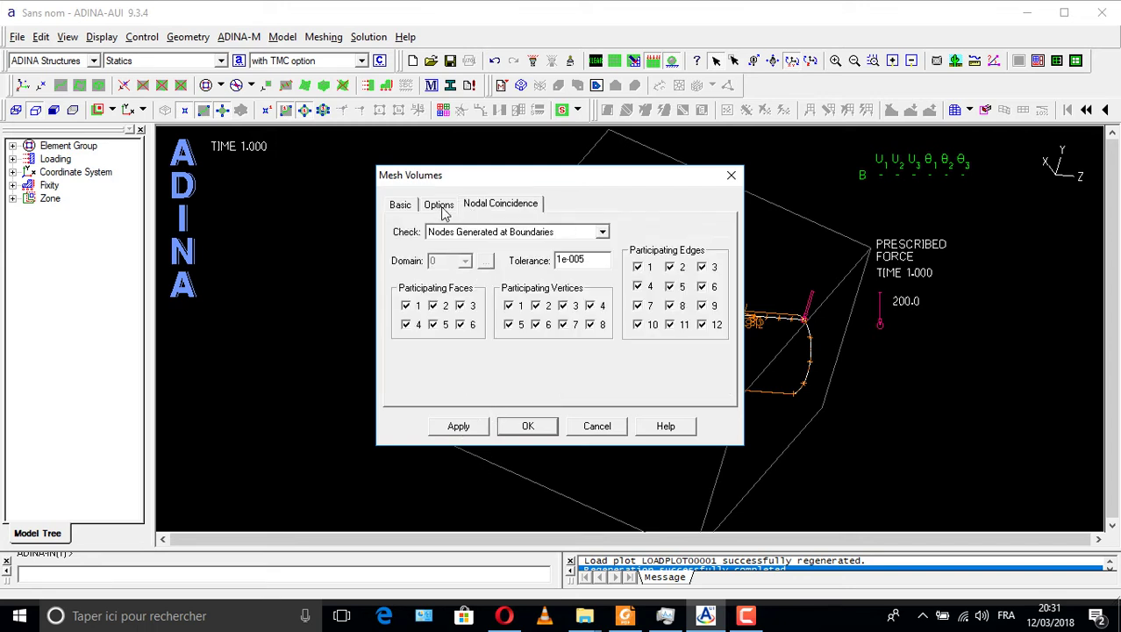
left_click(442, 209)
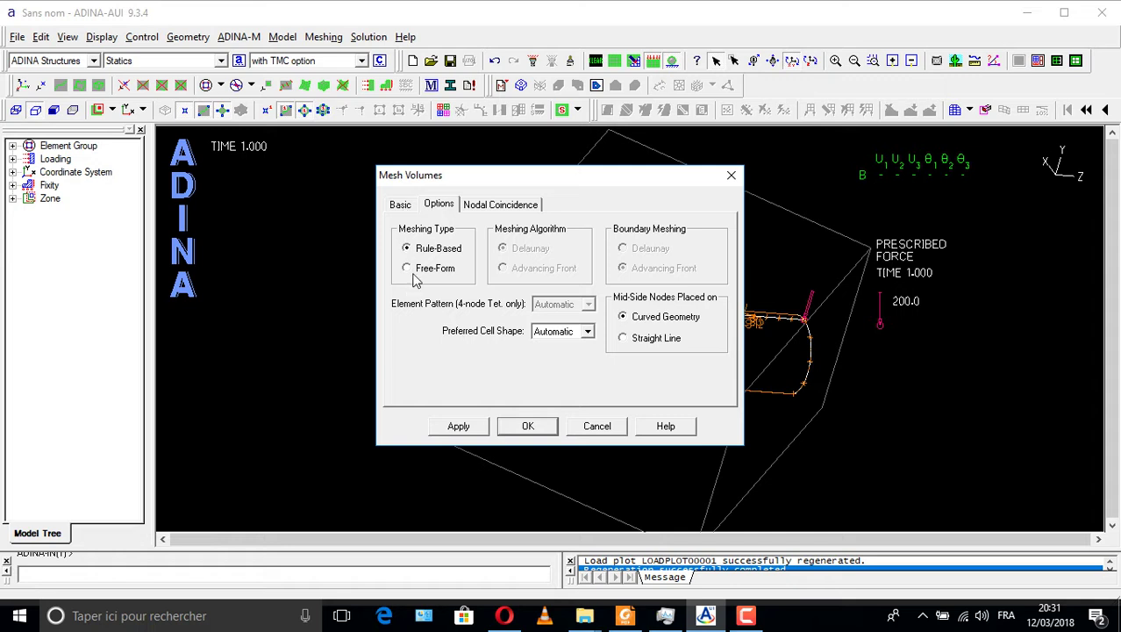
left_click(402, 205)
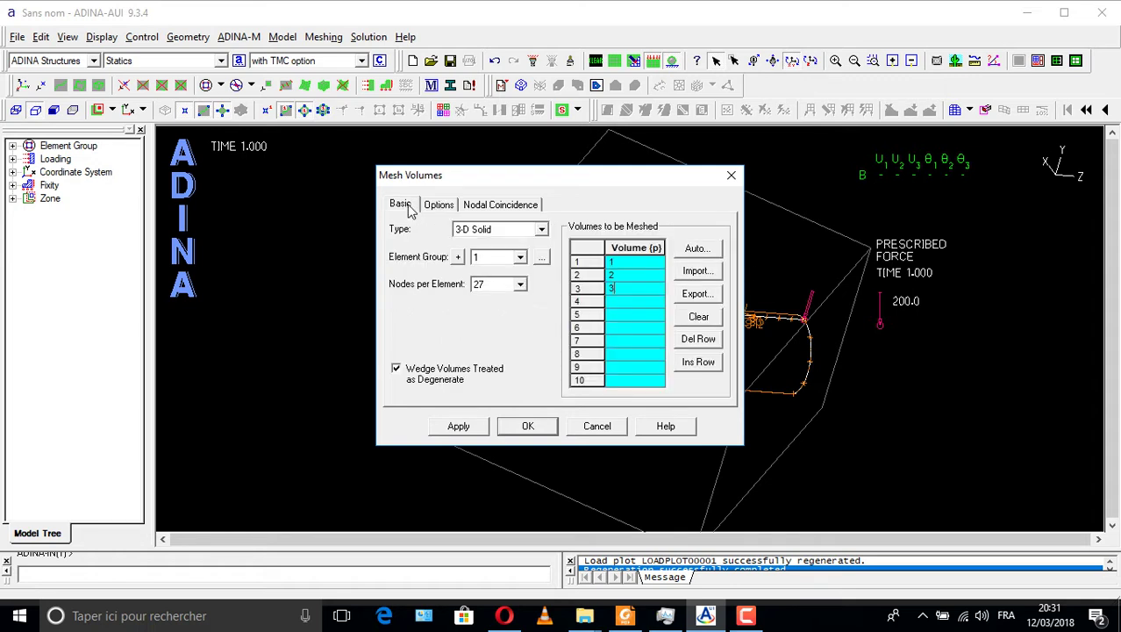
left_click(480, 426)
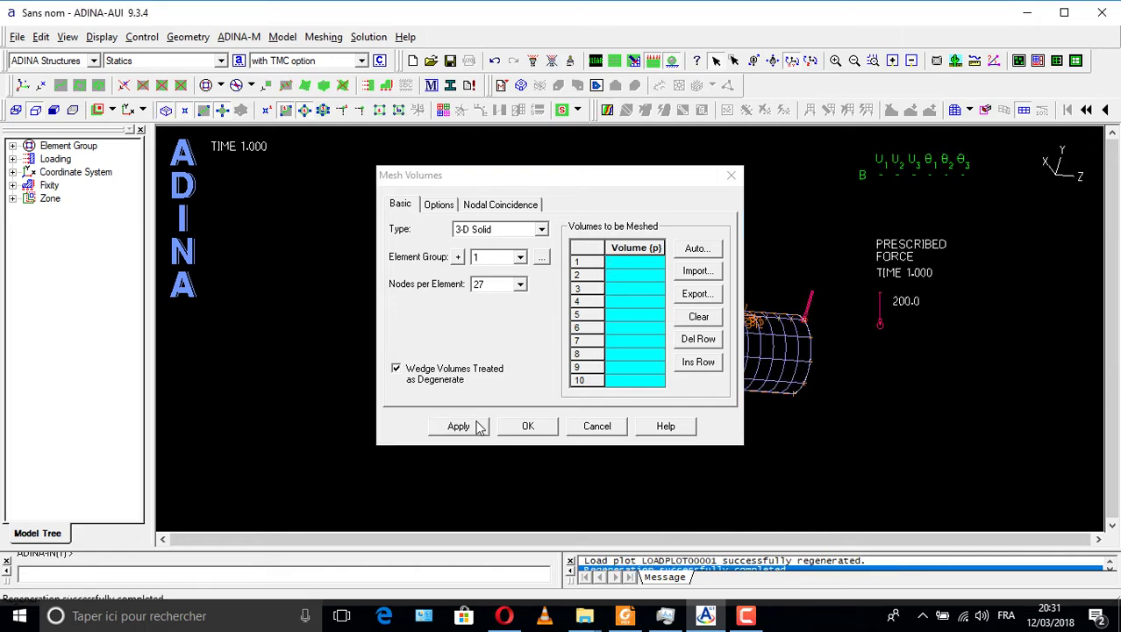
left_click(522, 427)
Step: Examine the mesh around the notch, and hide the boundary condition and load symbols on the bar
middle_click_drag(542, 343, 593, 332)
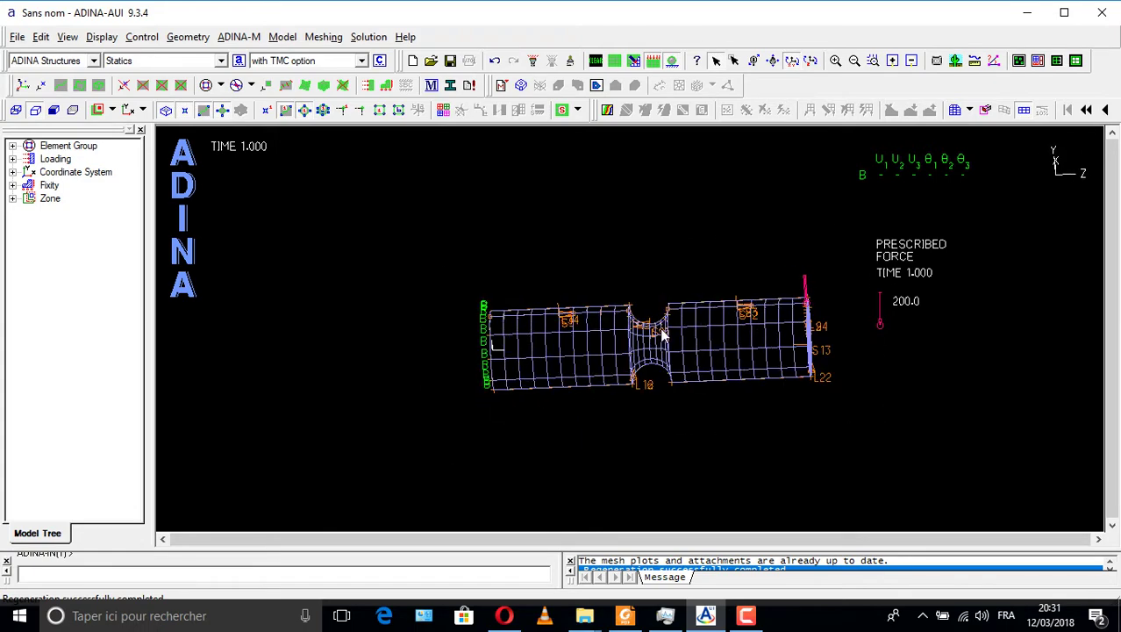
scroll(683, 328, "up", 5)
scroll(712, 353, "down", 5)
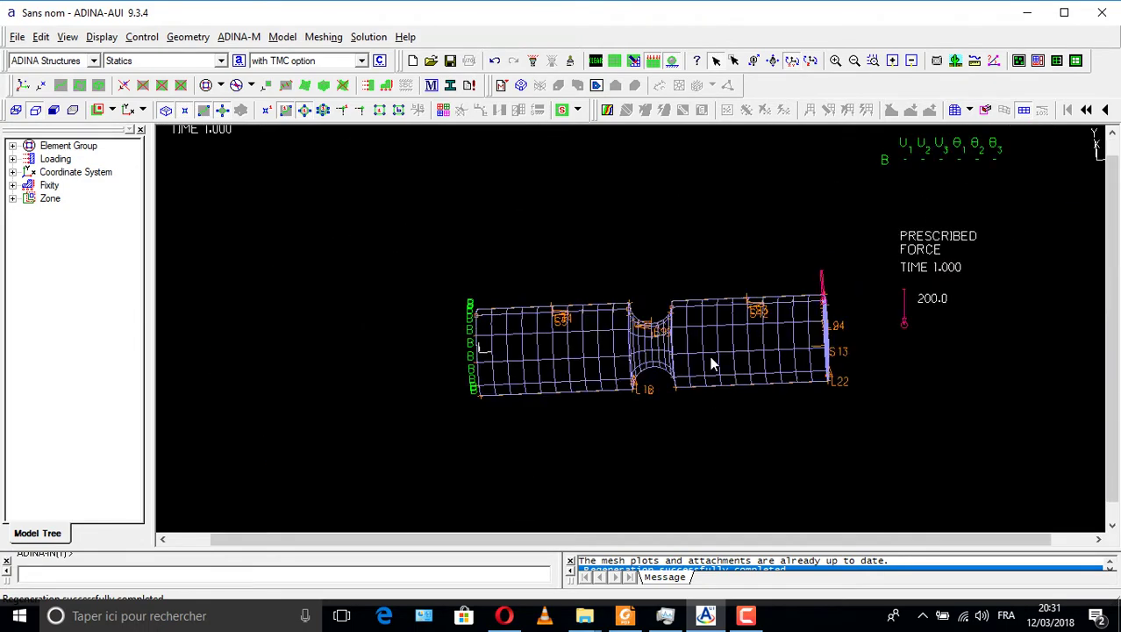
middle_click_drag(568, 340, 611, 285)
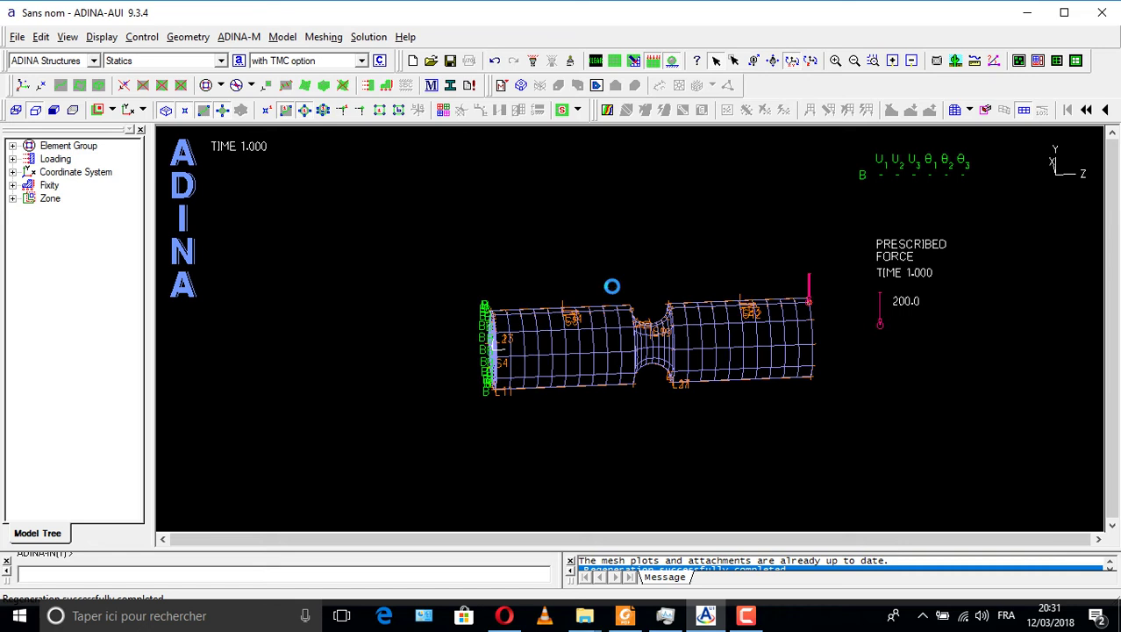
left_click(671, 62)
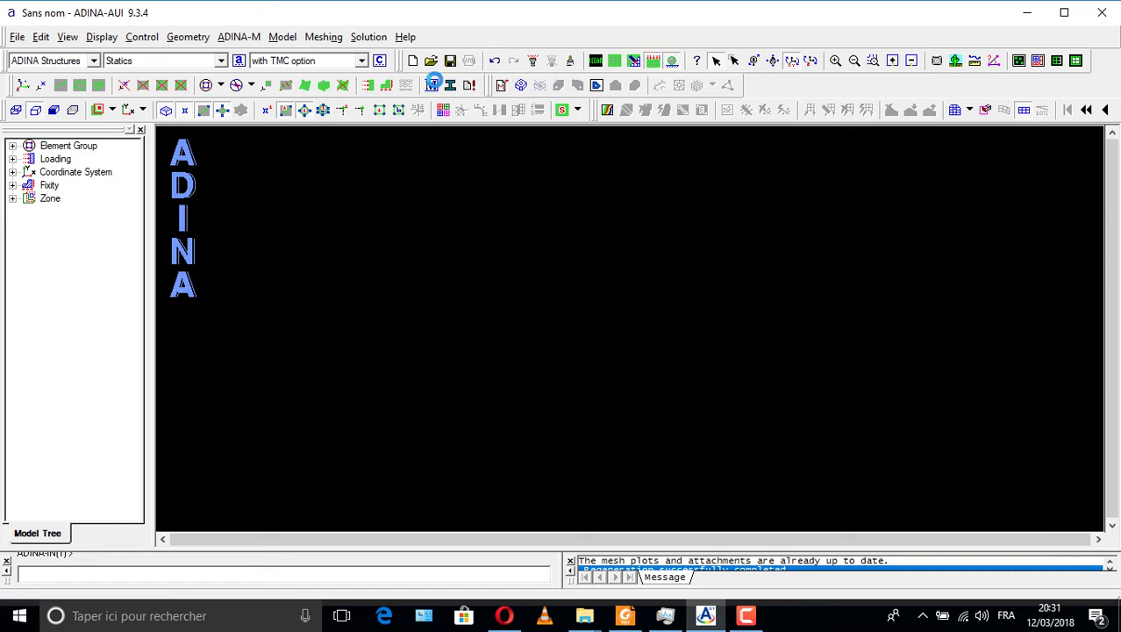
Step: Define isotropic linear elastic material 1 with a Young's modulus of 2.07E11, and return to the meshed bar
left_click(433, 84)
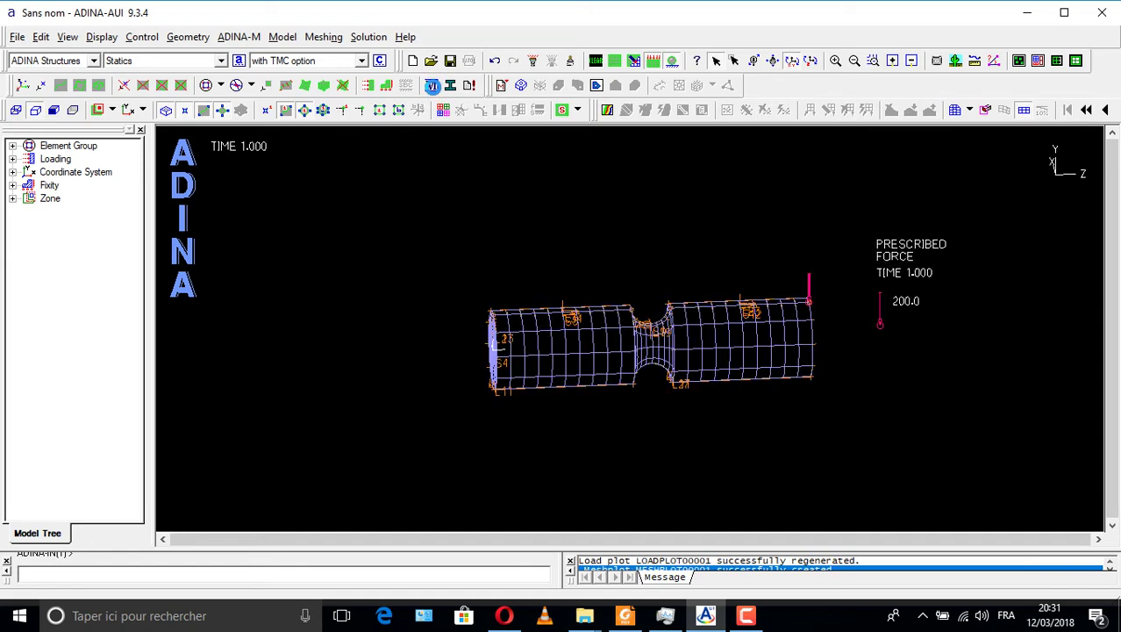
left_click(432, 85)
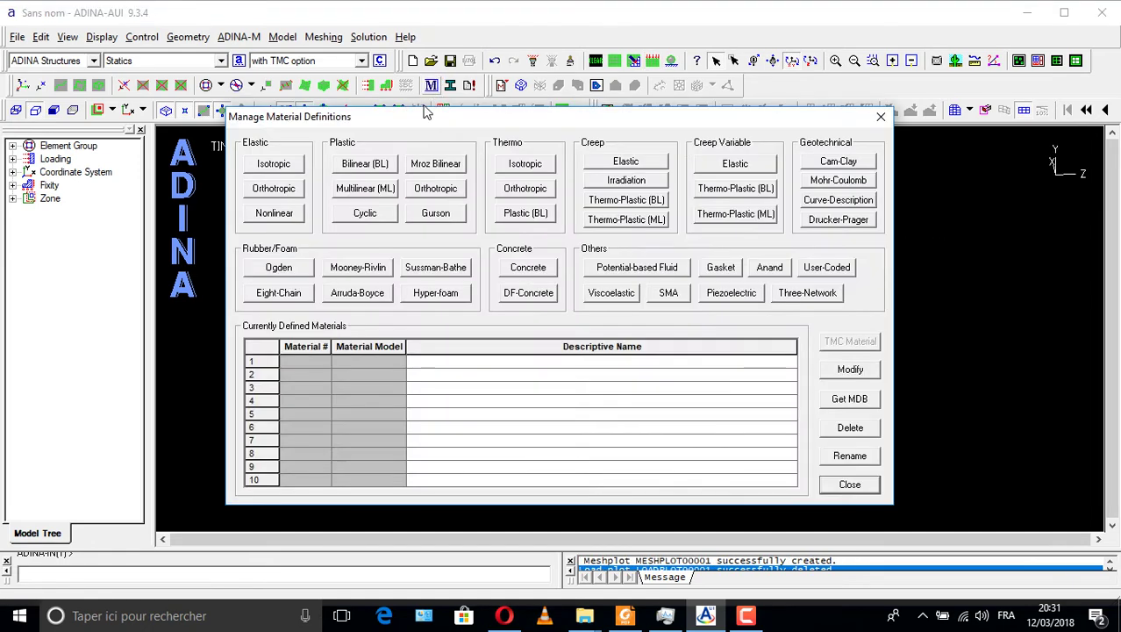
left_click(286, 164)
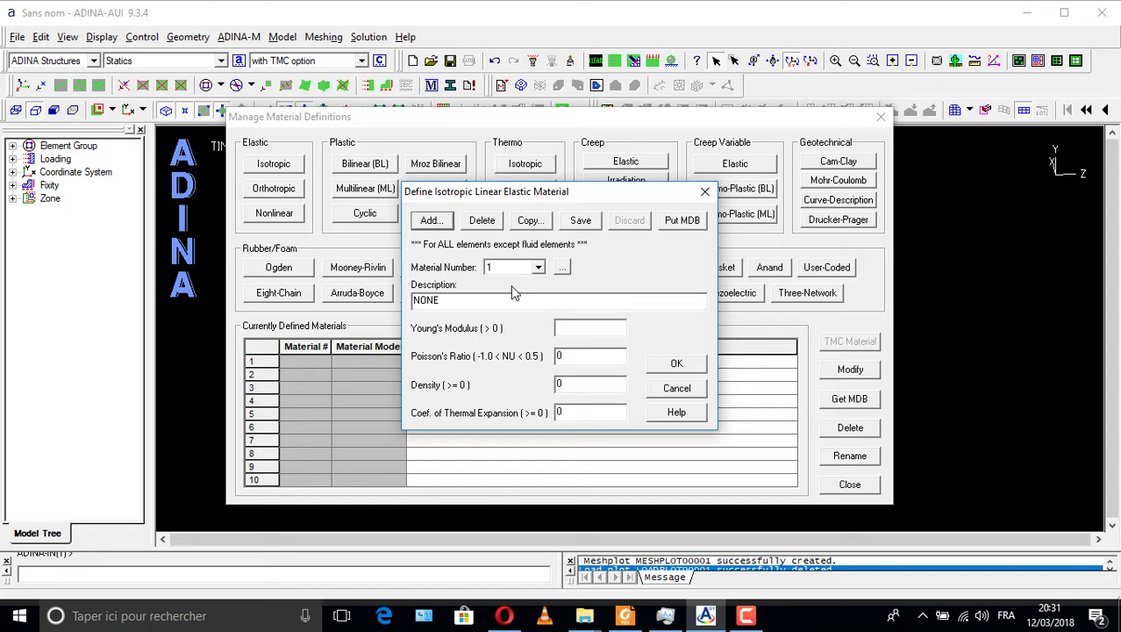
left_click(576, 323)
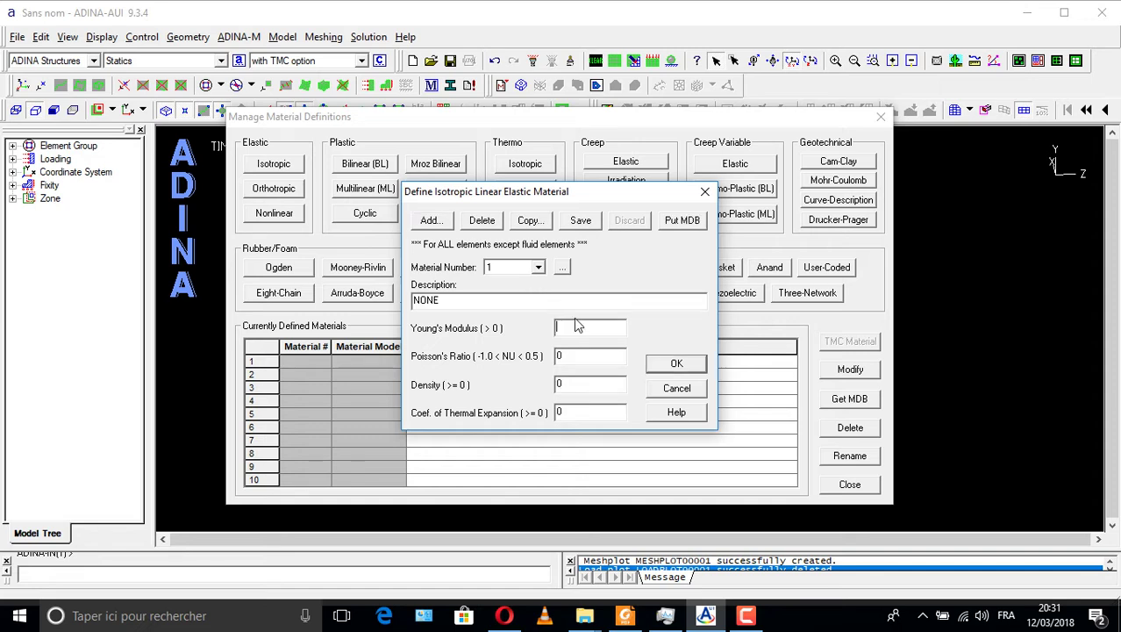
type("2.07E11")
left_click(653, 363)
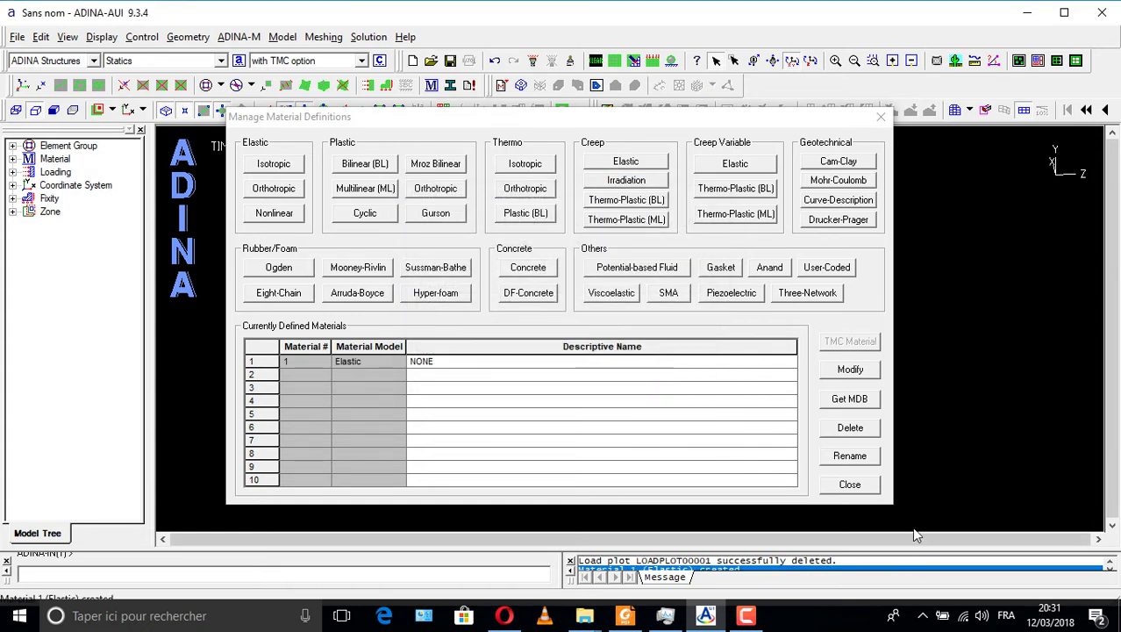
left_click(848, 484)
left_click_drag(653, 362, 556, 253)
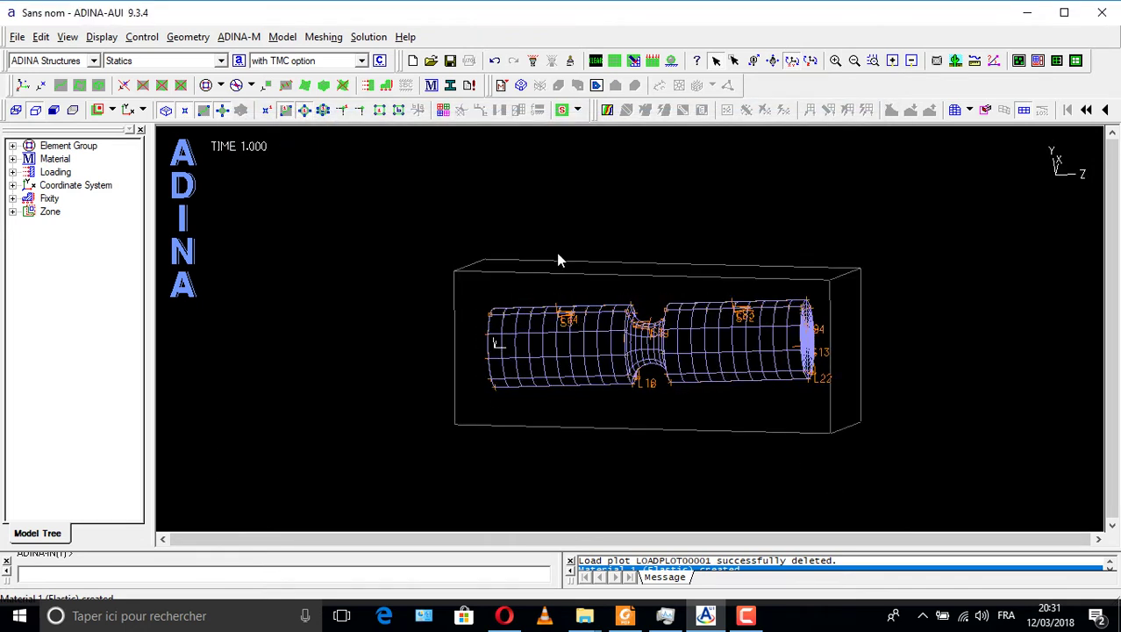
Step: Save the model as an ADINA-IN database file named gorge in the Probleme5 folder
left_click(451, 65)
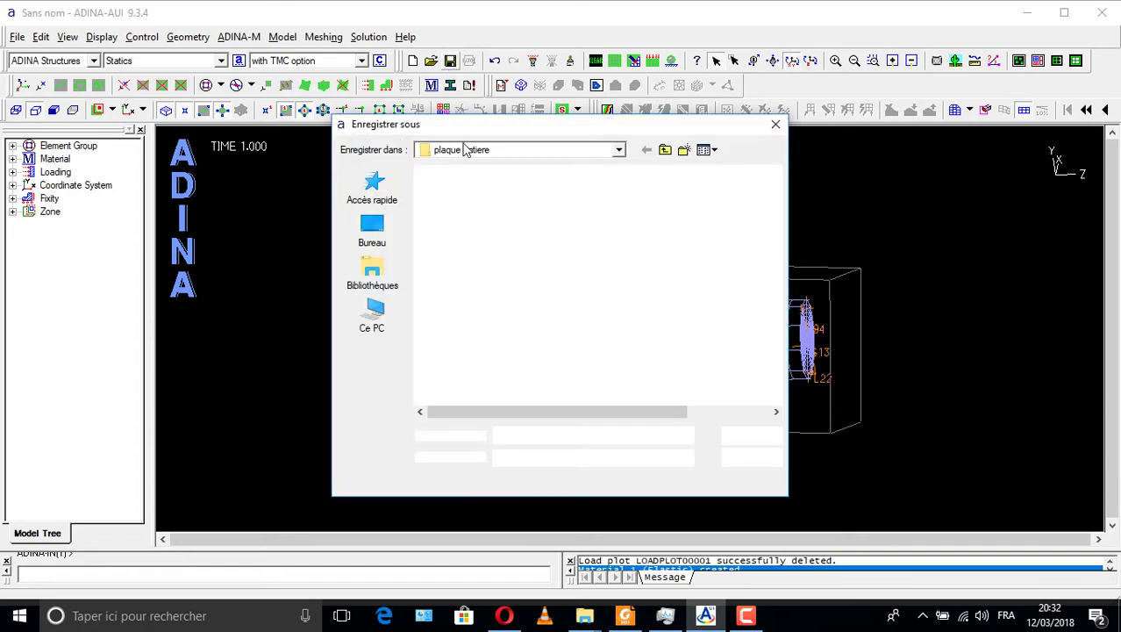
left_click(665, 151)
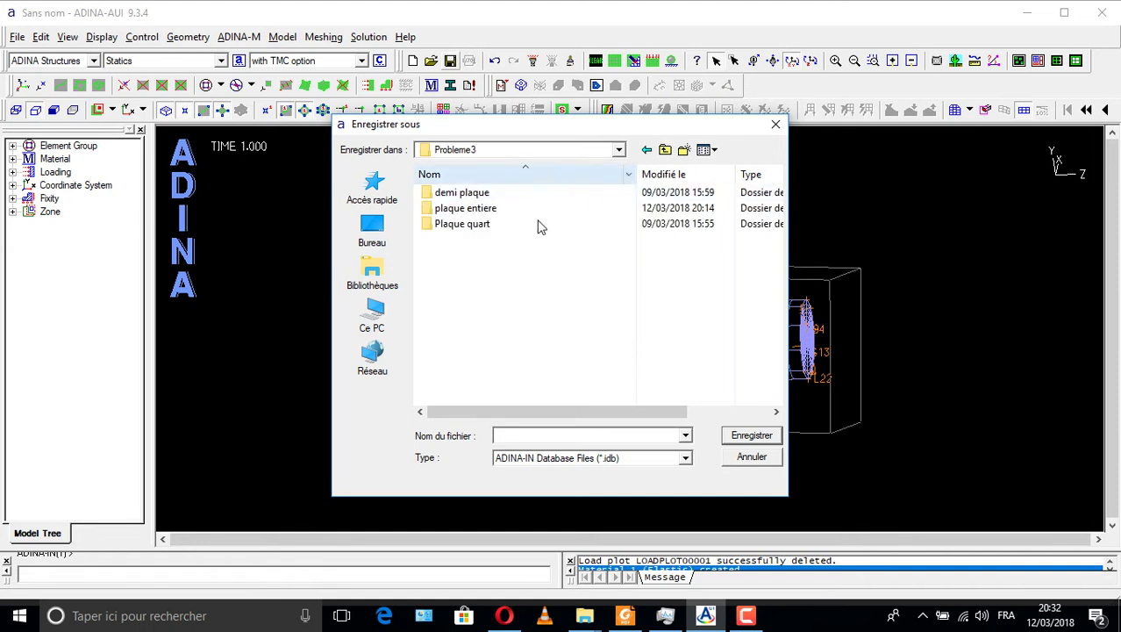
left_click(665, 151)
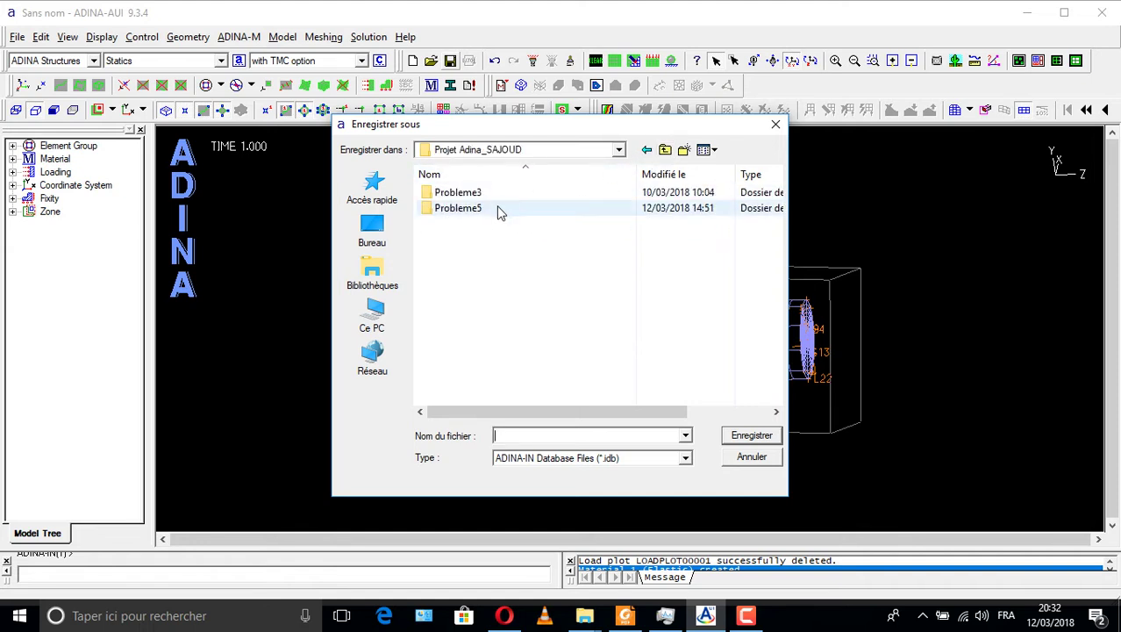
double_click(483, 212)
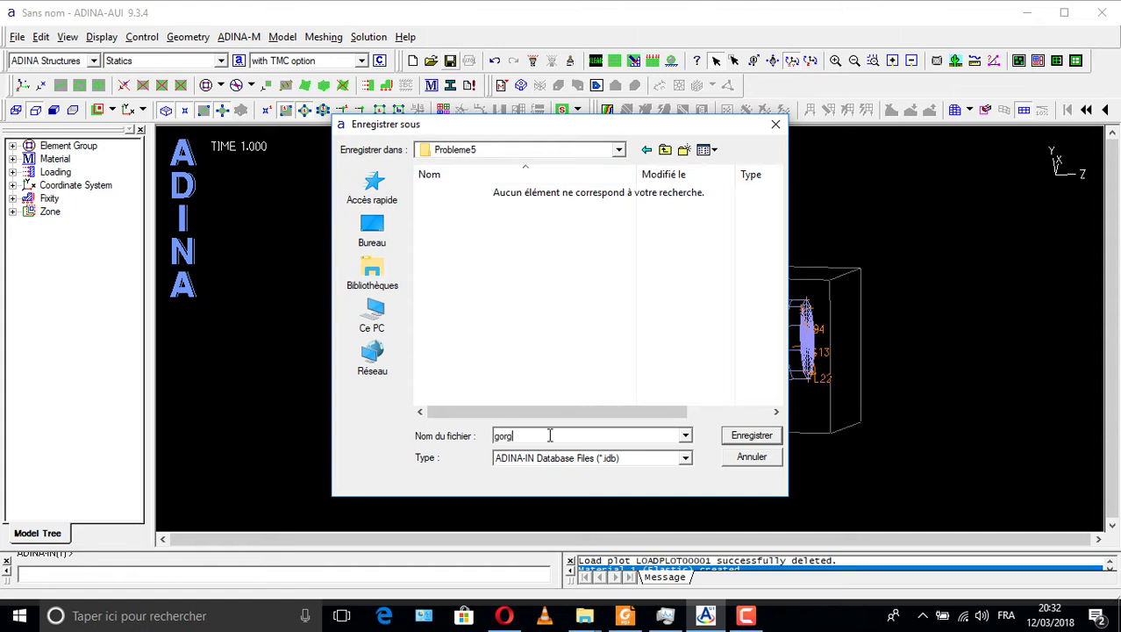
left_click(769, 439)
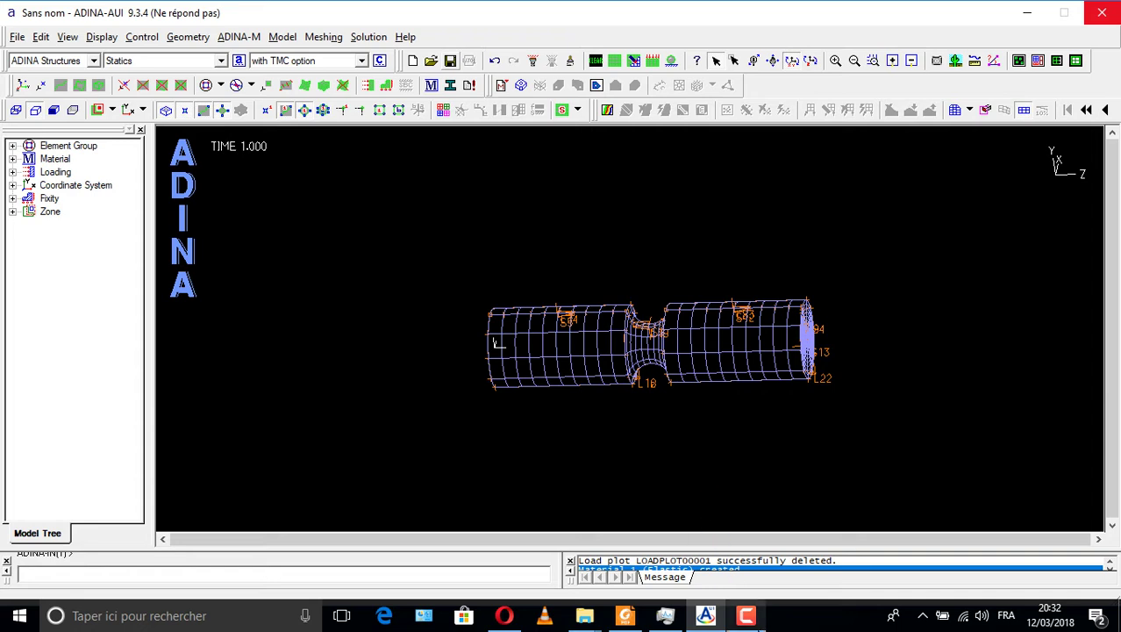
left_click(750, 615)
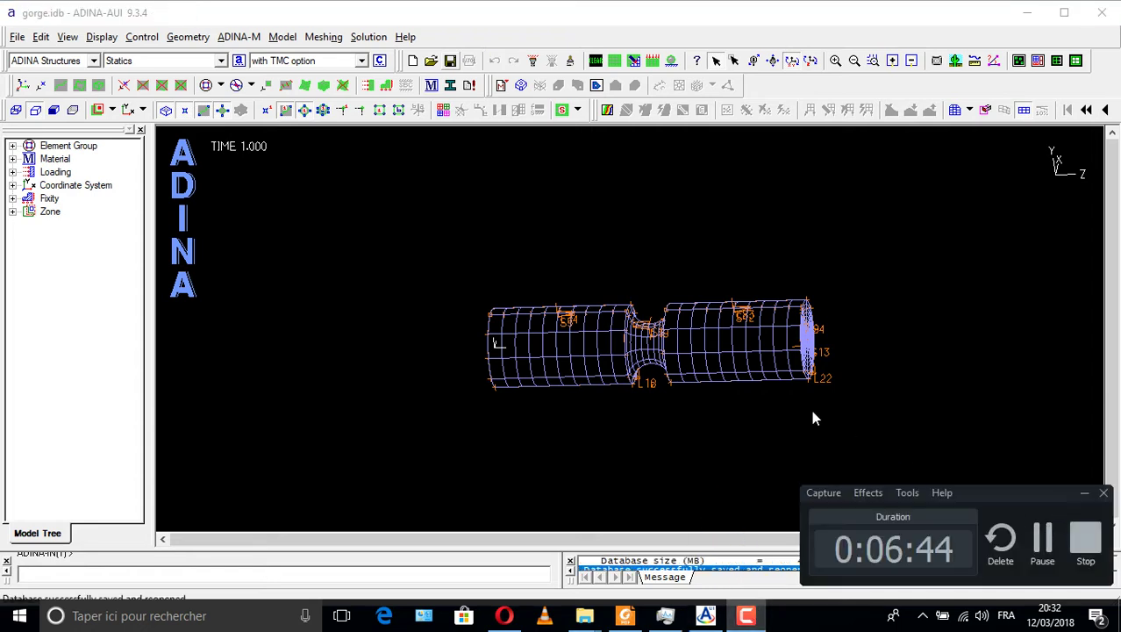
left_click(1083, 494)
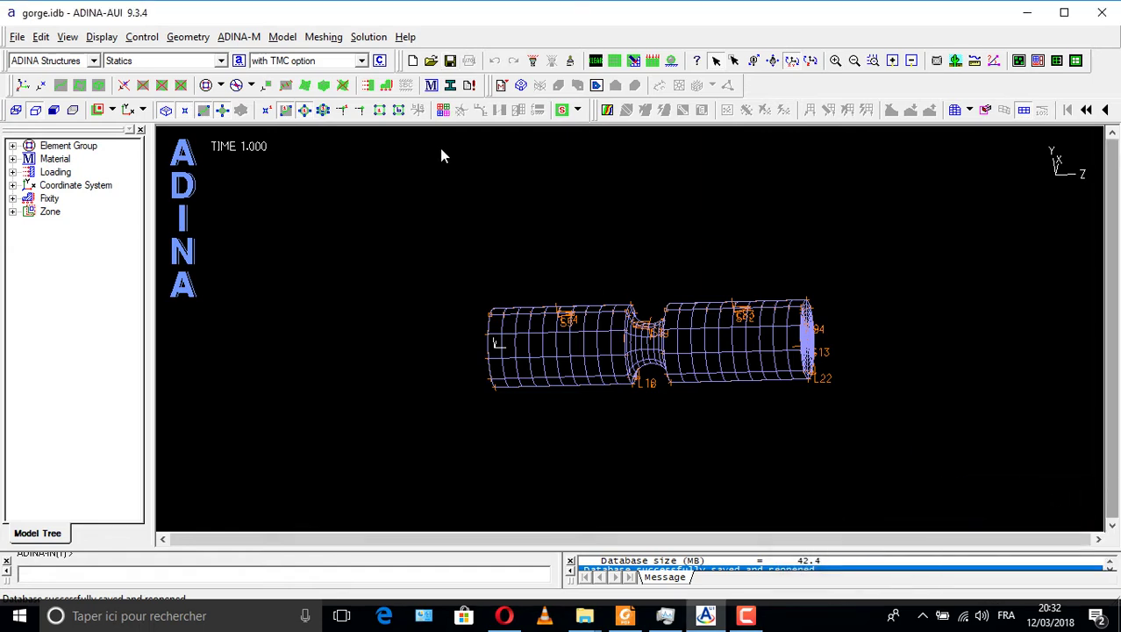
Step: Create the ADINA data file gorge in Probleme5, run the solution to completion, and close the solver and log windows
left_click(471, 85)
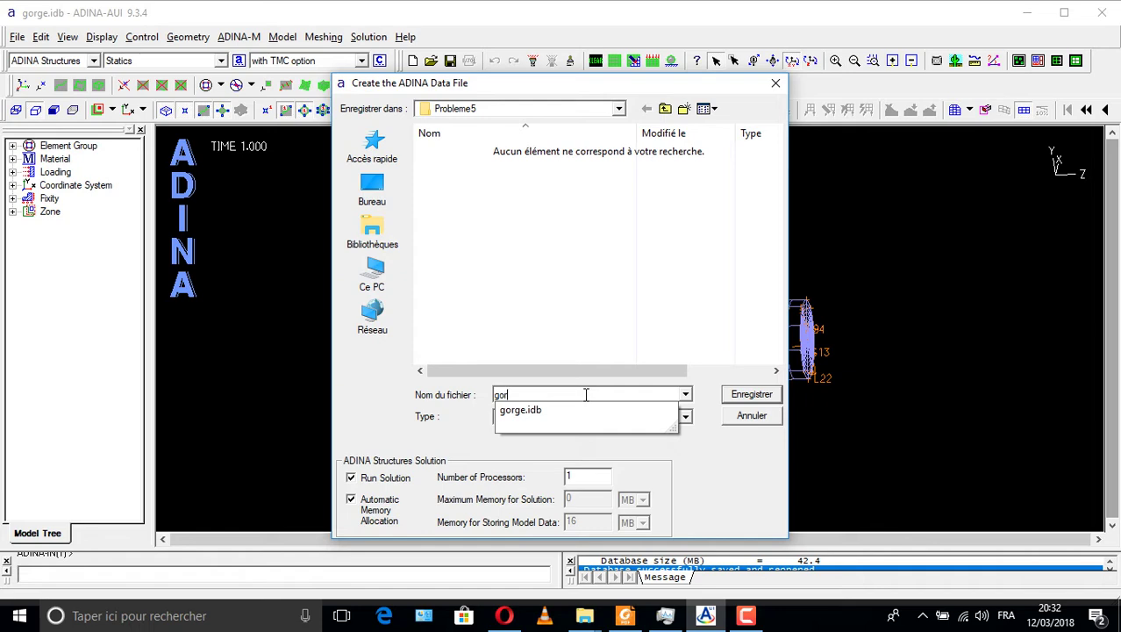
left_click(558, 277)
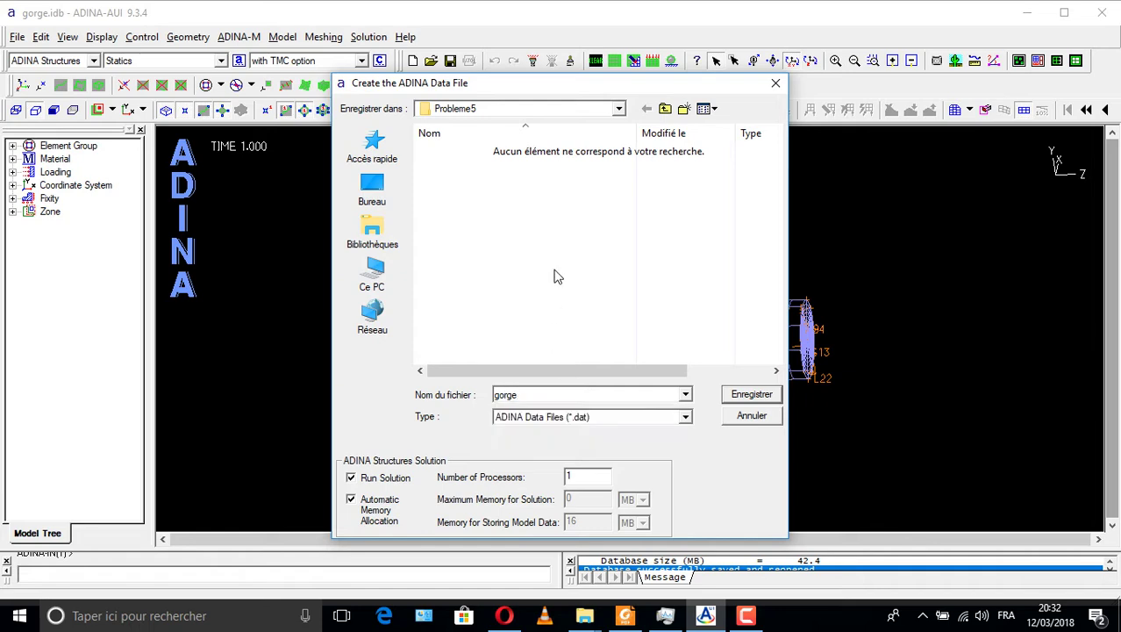
left_click(754, 394)
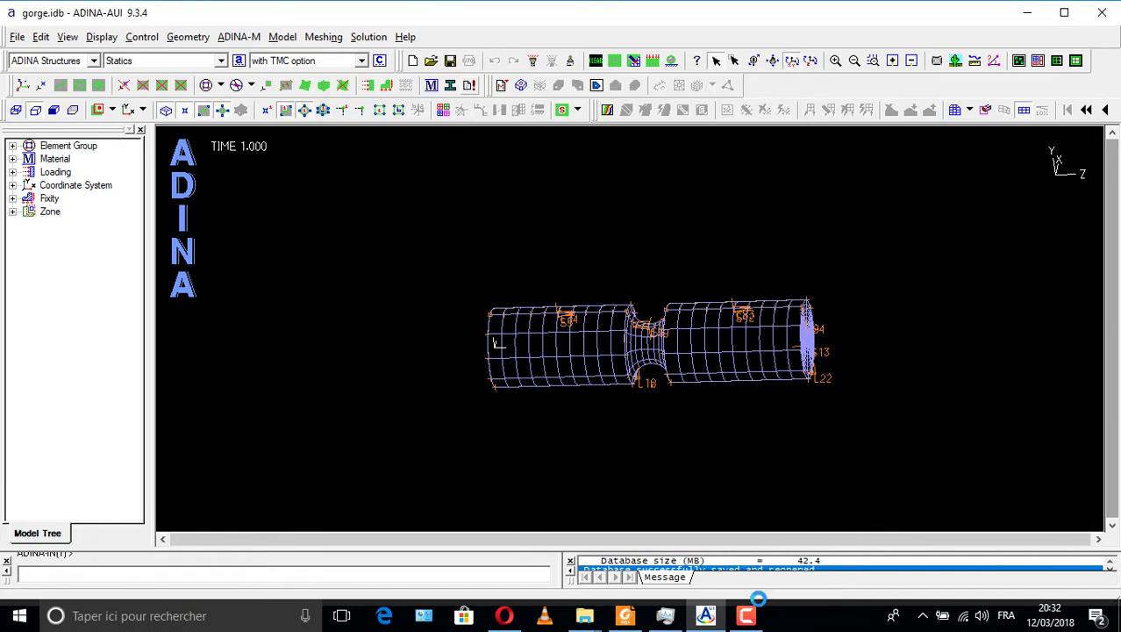
left_click(756, 616)
left_click(756, 617)
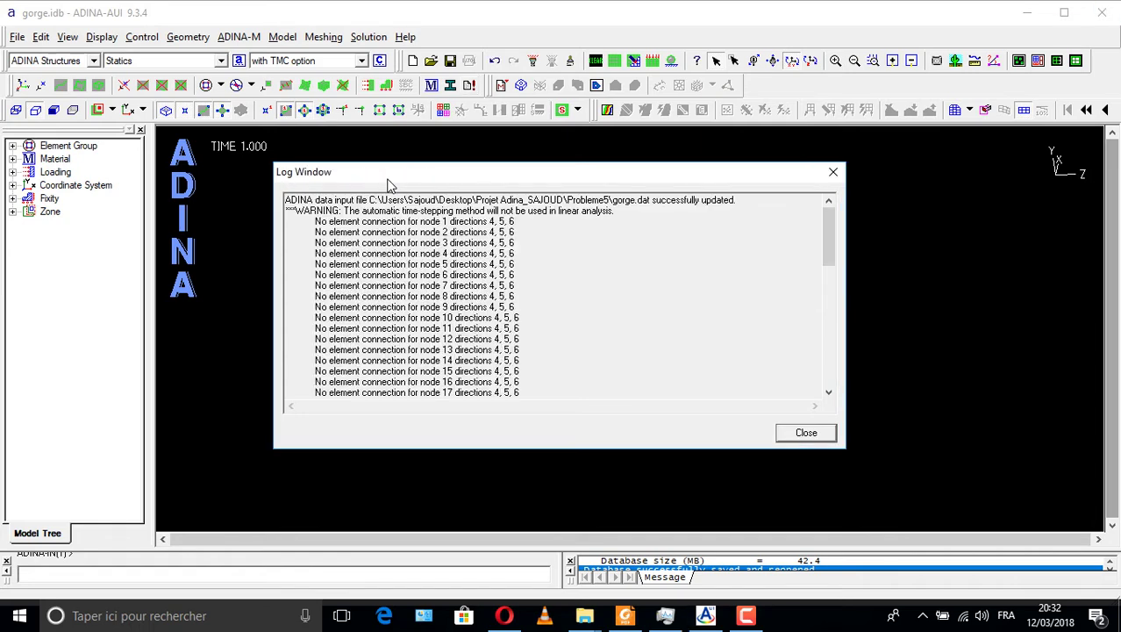
left_click(815, 436)
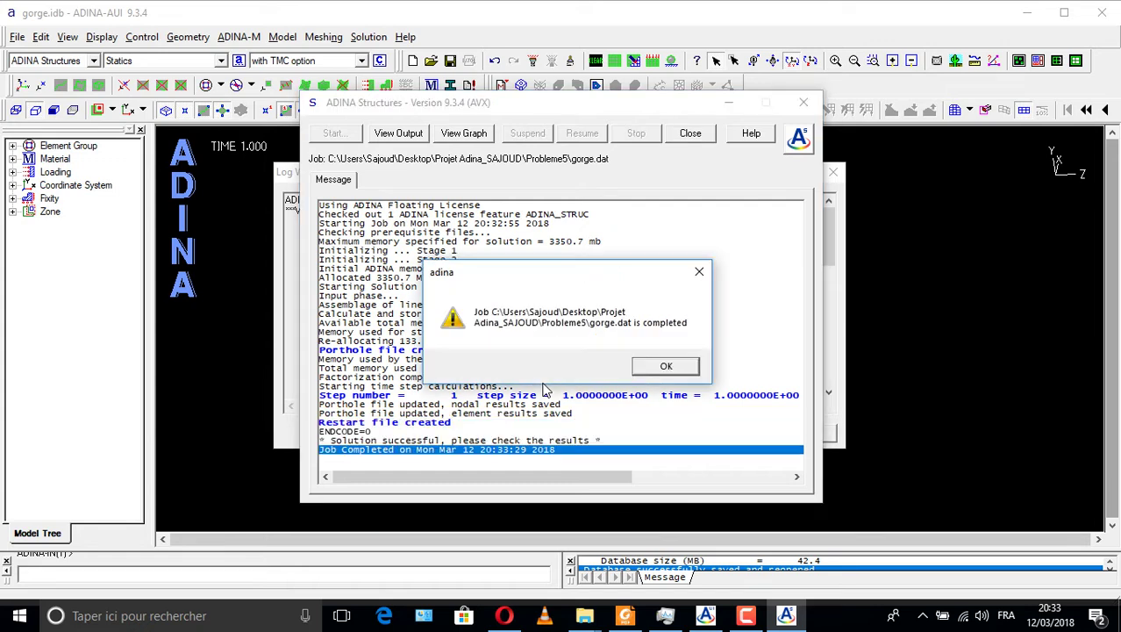
left_click(664, 367)
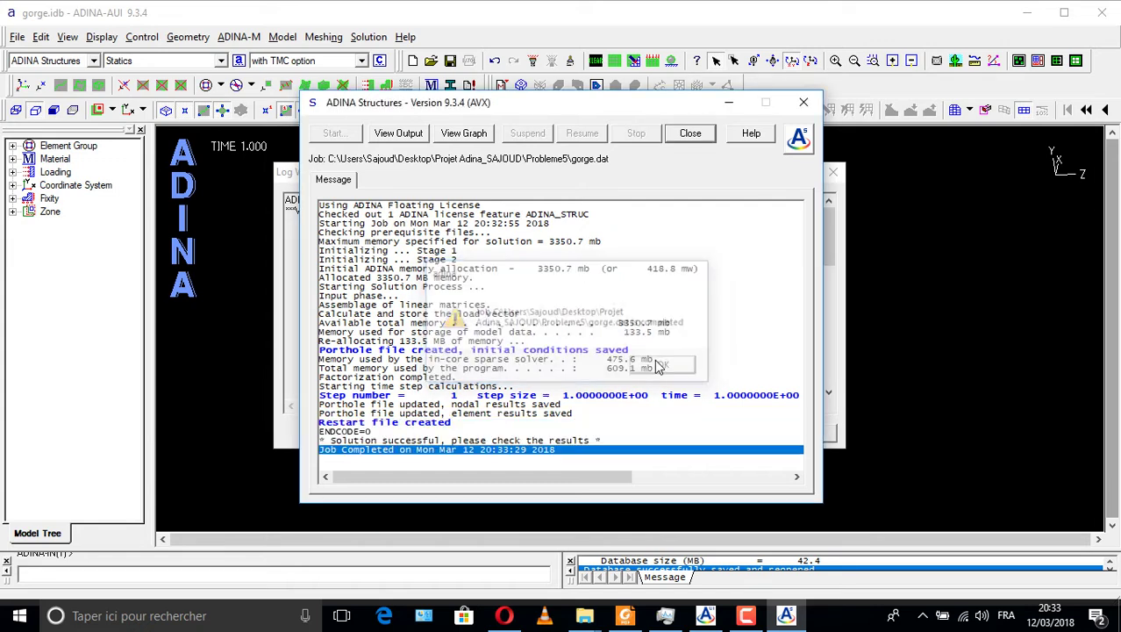
left_click(803, 102)
left_click(832, 173)
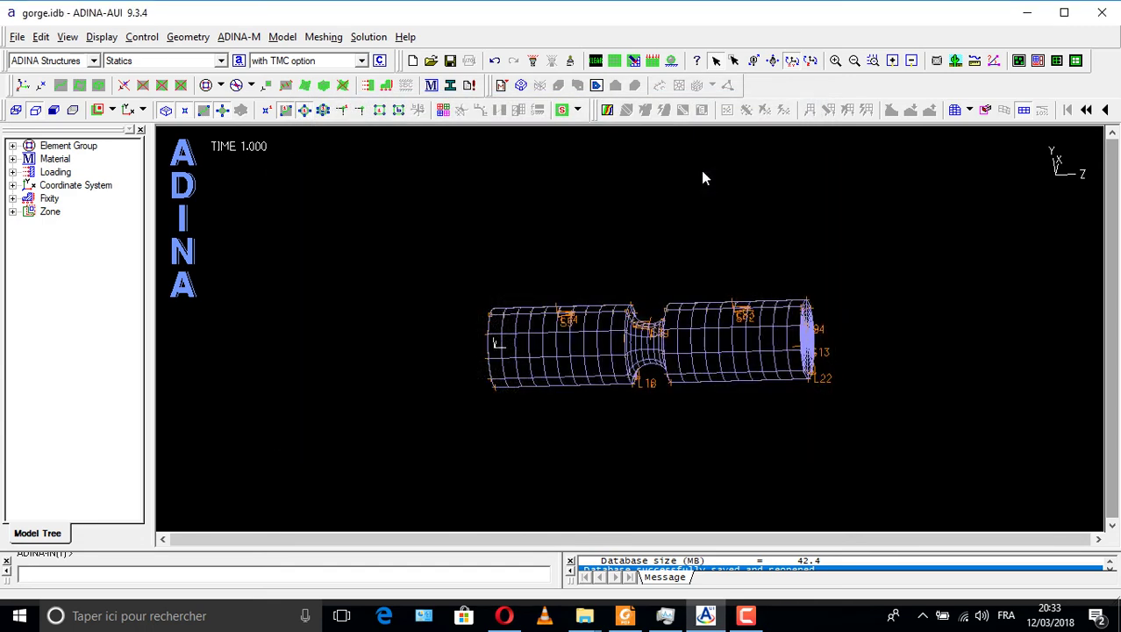
Step: Switch to Post-Processing mode and load the porthole results file gorge.por
left_click(35, 61)
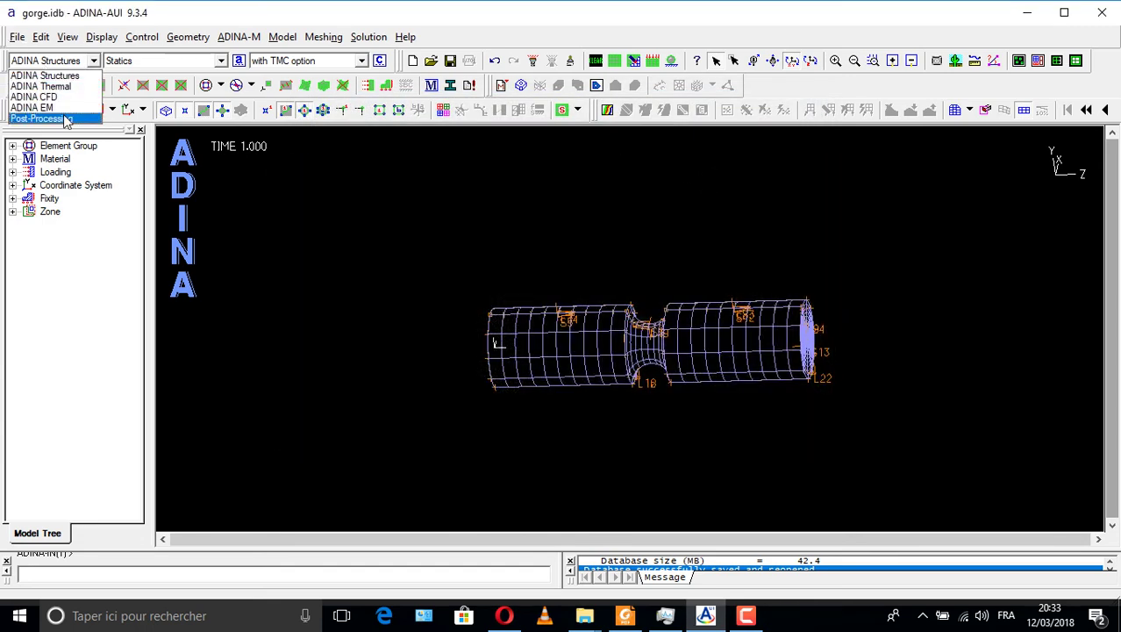
left_click(39, 118)
left_click(596, 349)
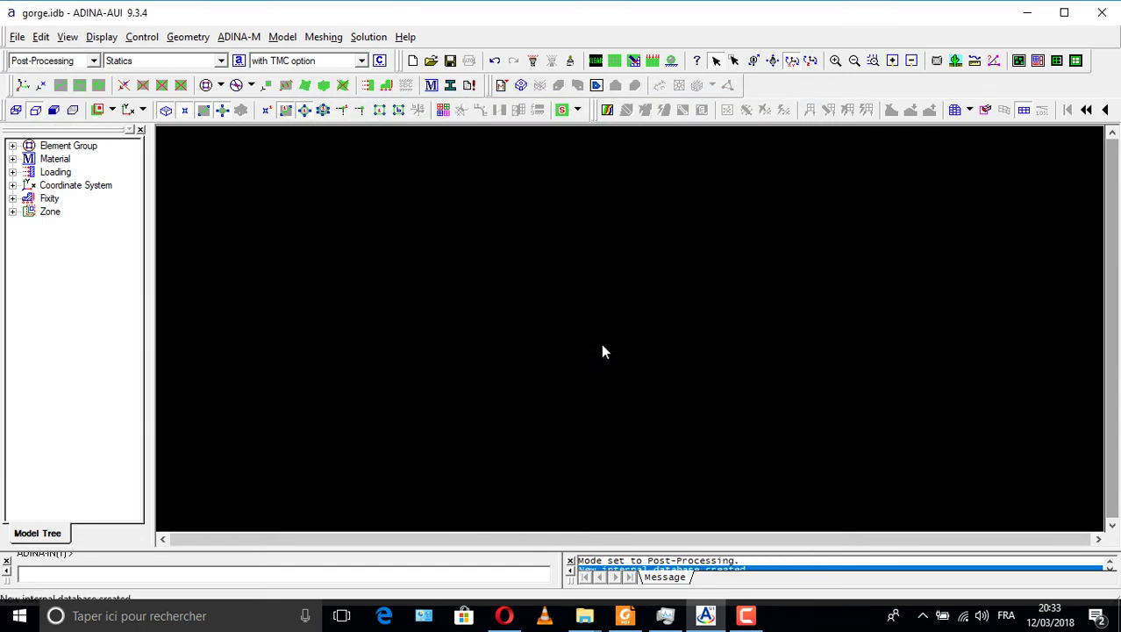
left_click(18, 37)
left_click(58, 88)
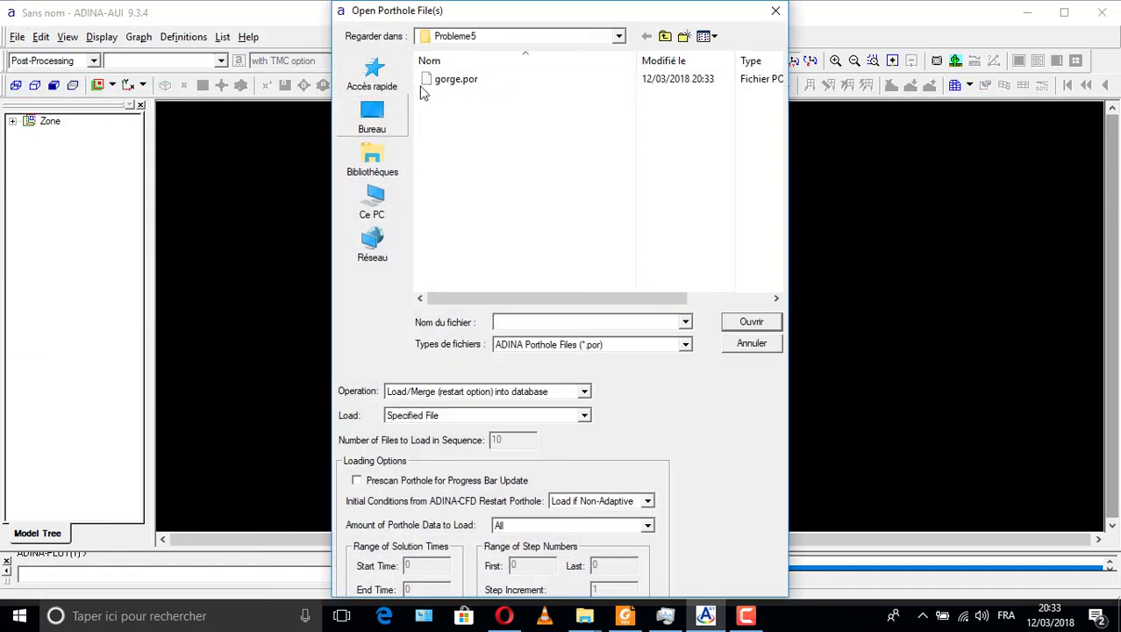
left_click(431, 82)
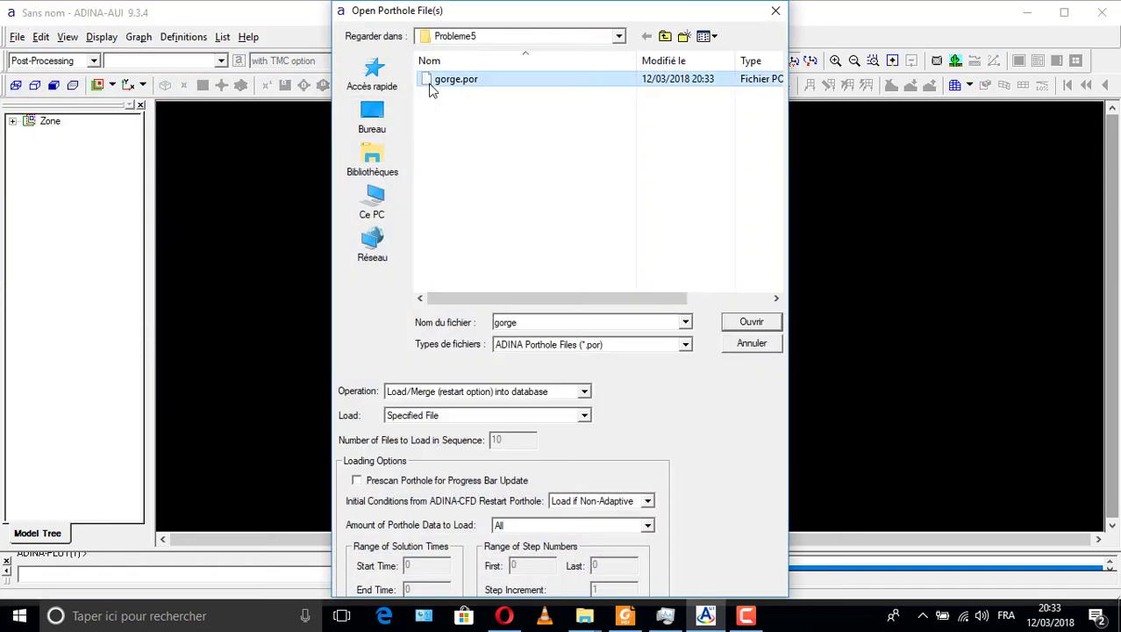
left_click(752, 322)
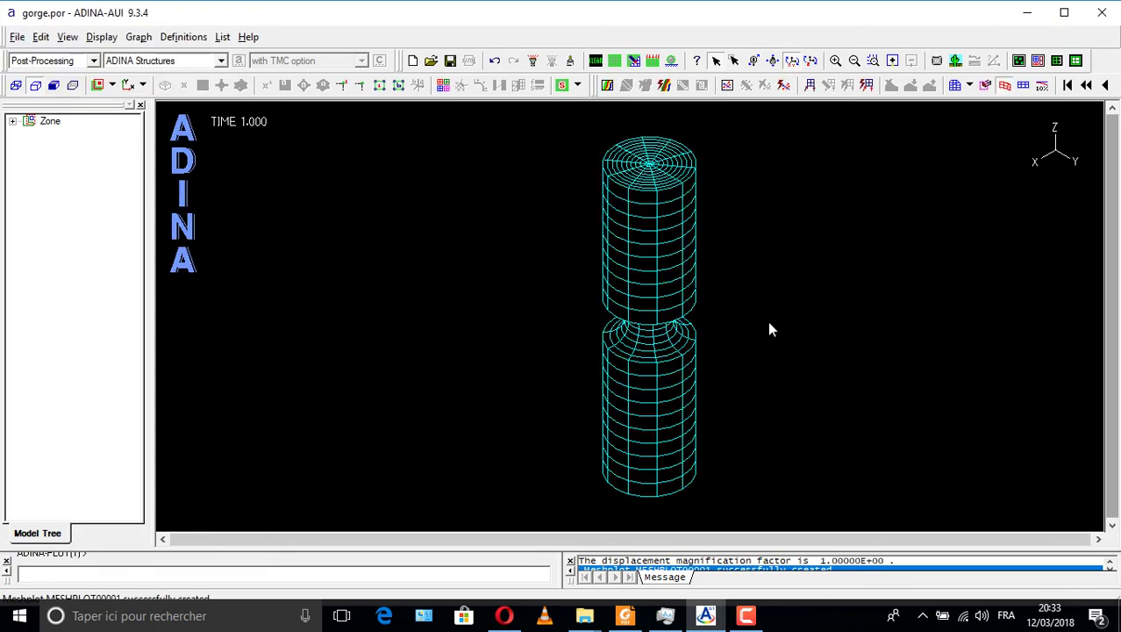
Step: Display the prescribed load on the result mesh, inspect it from the side, and hide the load plot again
middle_click_drag(644, 211, 1072, 532)
left_click(457, 391)
middle_click_drag(457, 390, 408, 265)
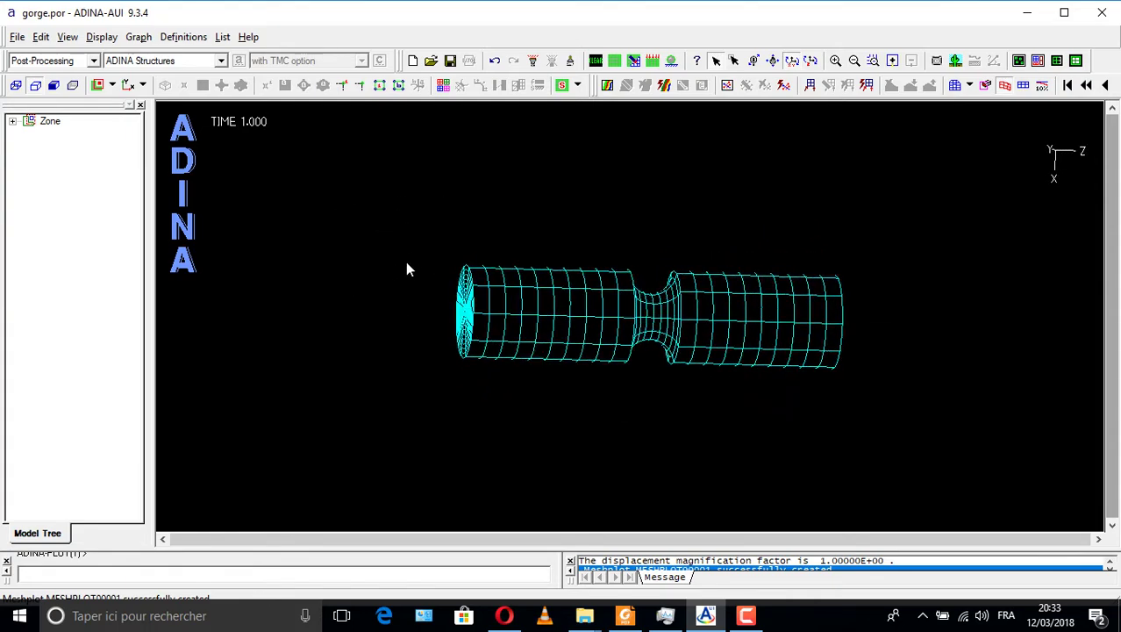
left_click(654, 60)
middle_click_drag(645, 234, 625, 167)
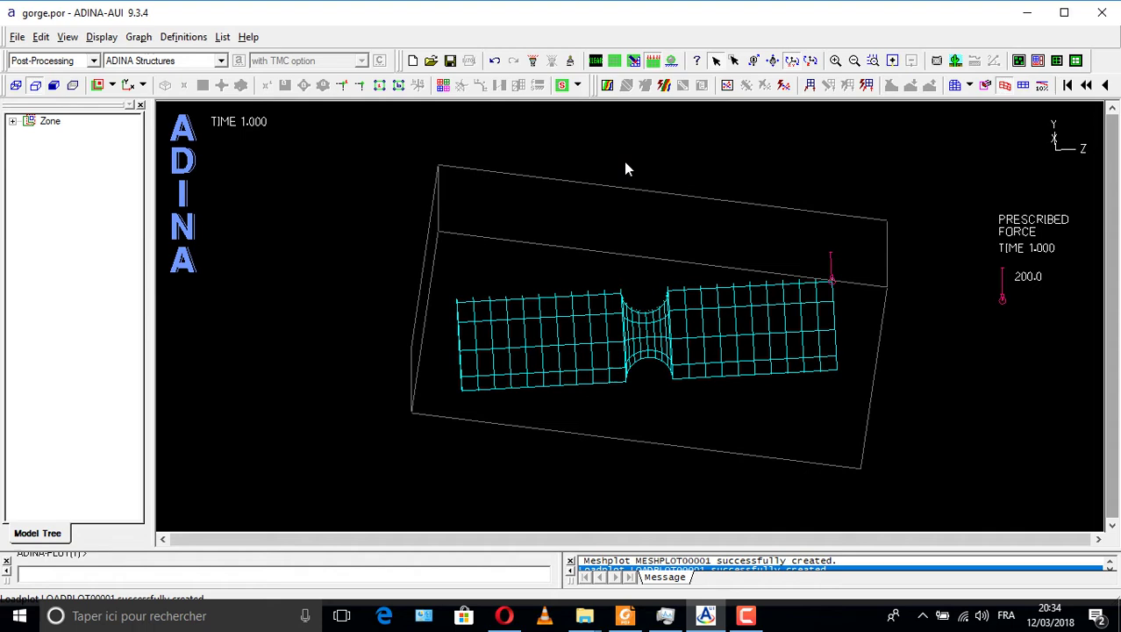
left_click(651, 62)
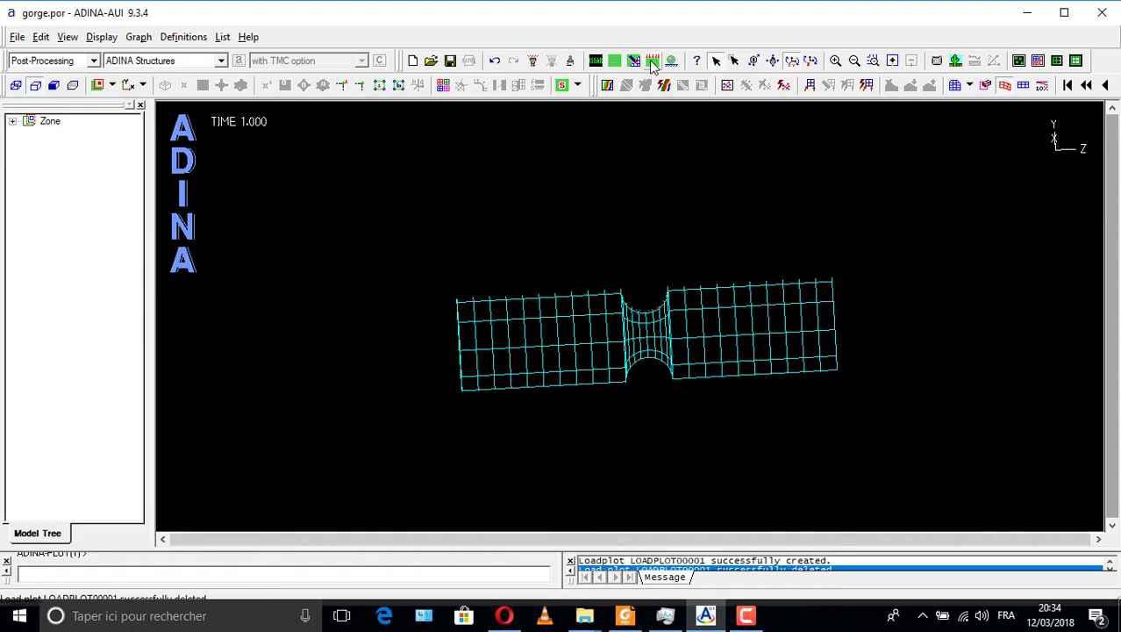
Step: Compare the scaled deformed shape with the original mesh, and return to the unscaled display
left_click(1031, 91)
left_click(1044, 90)
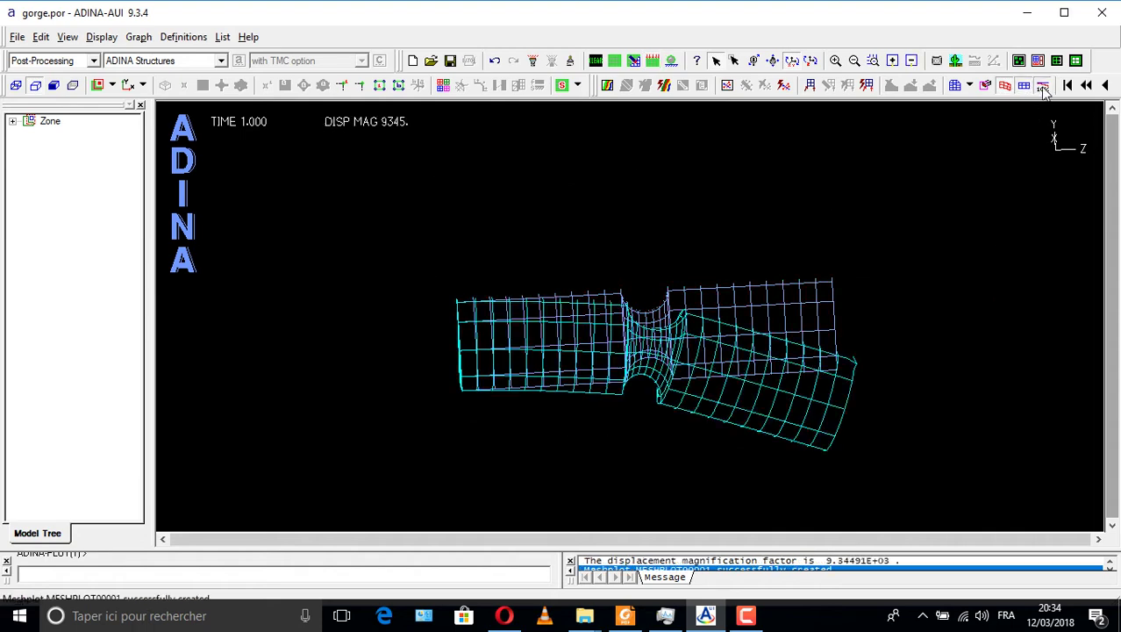
left_click_drag(721, 330, 735, 250)
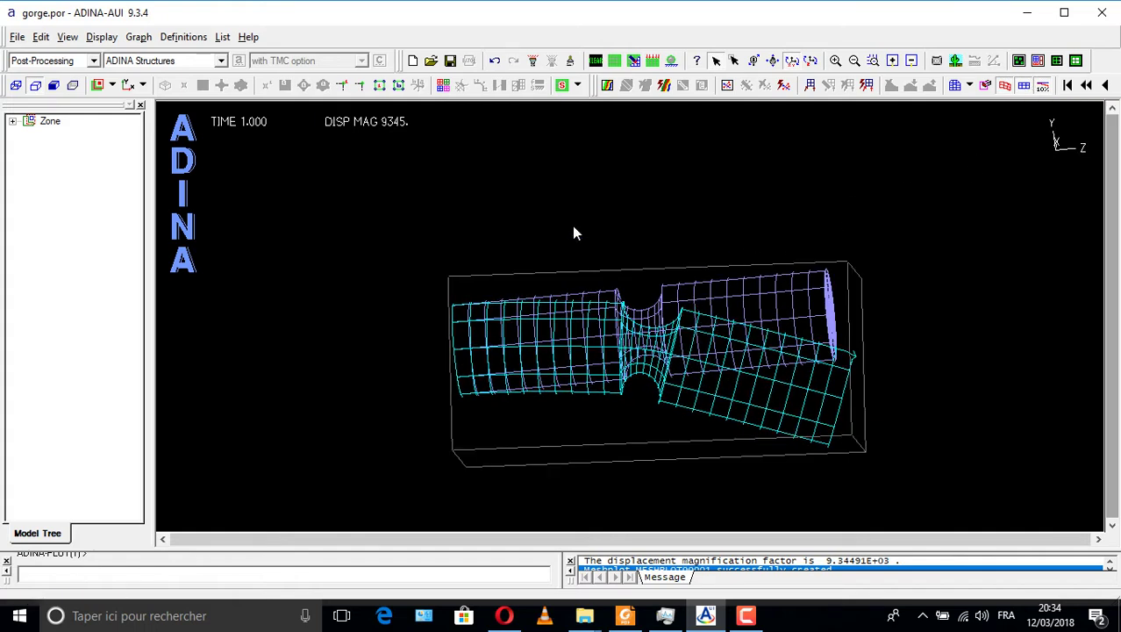
left_click(1042, 86)
left_click_drag(792, 303, 496, 265)
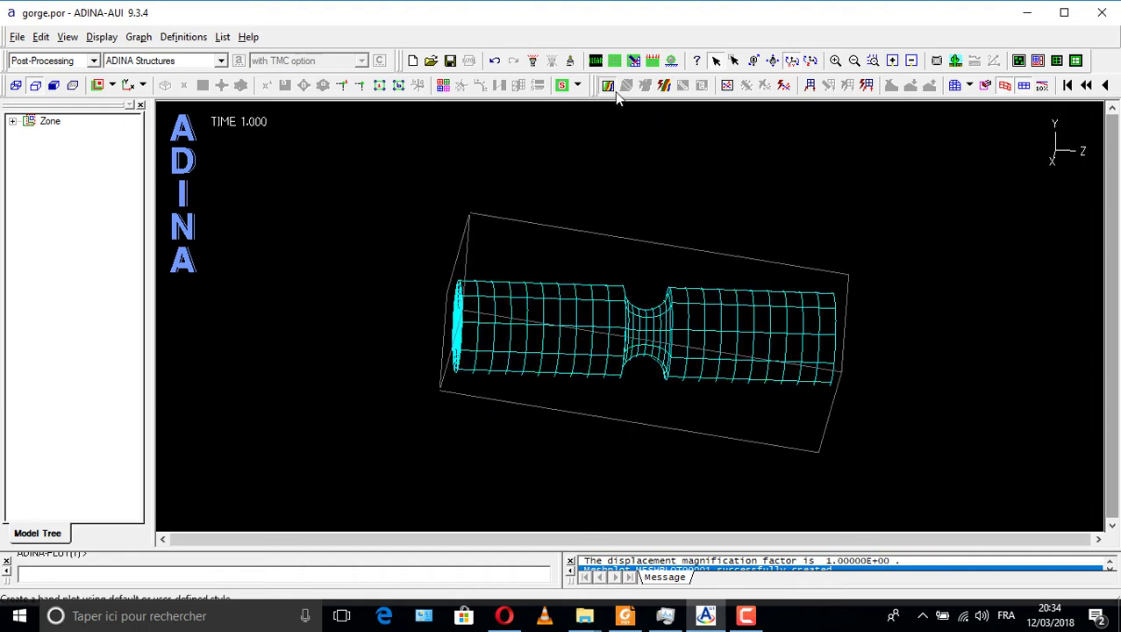
Step: Create a band plot of the X-DISPLACEMENT variable and examine its distribution over the notched bar
left_click(607, 85)
left_click(626, 265)
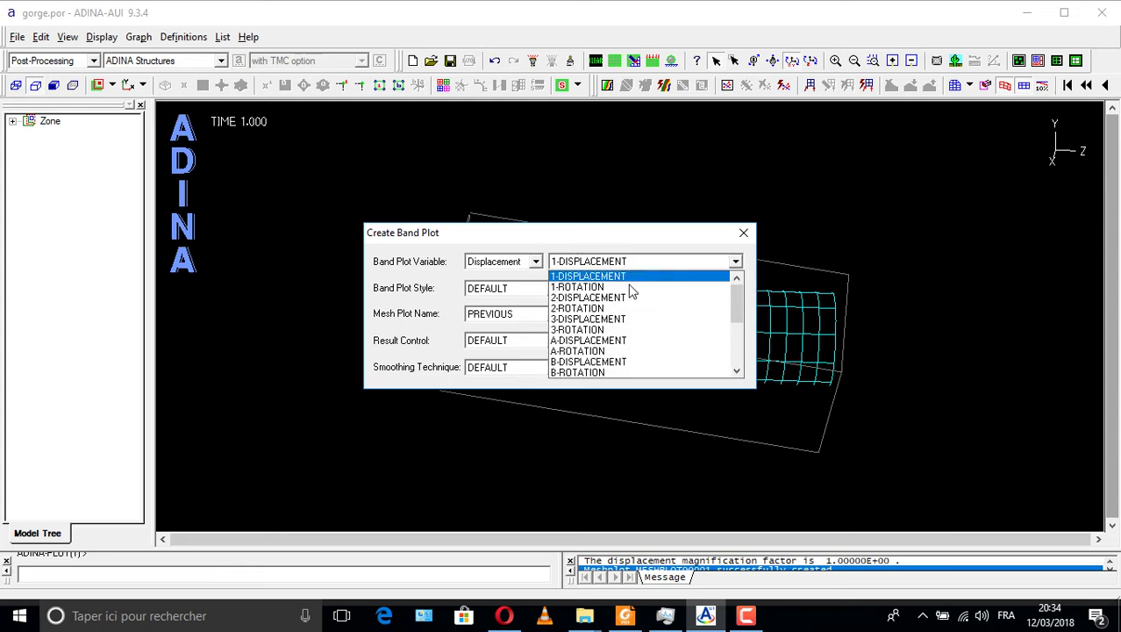
scroll(693, 329, "down", 4)
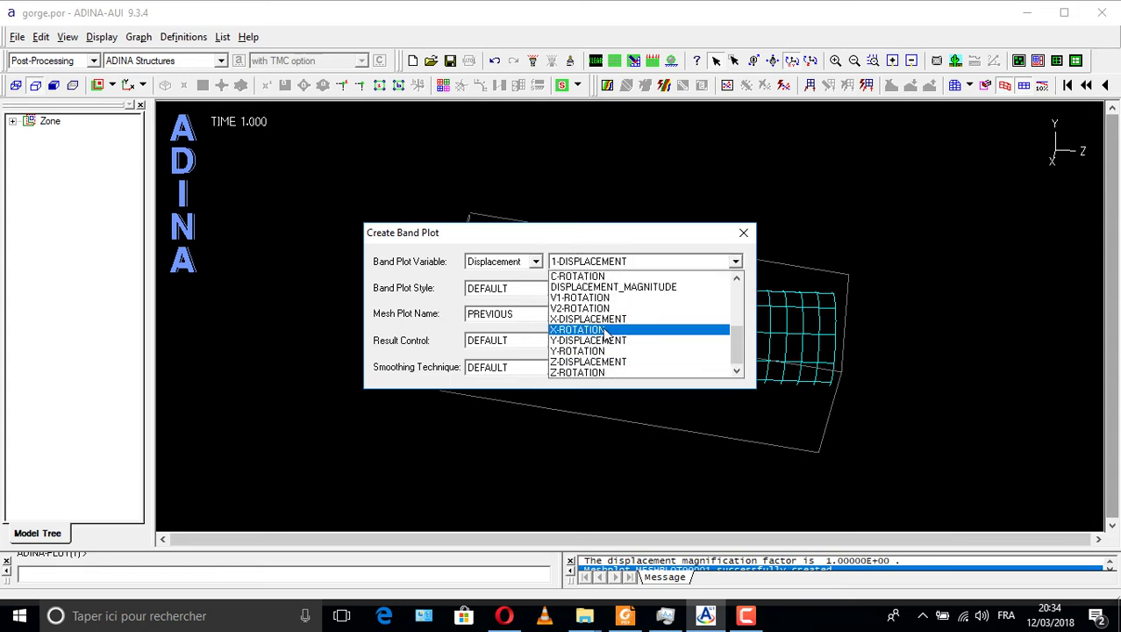
left_click_drag(738, 351, 735, 328)
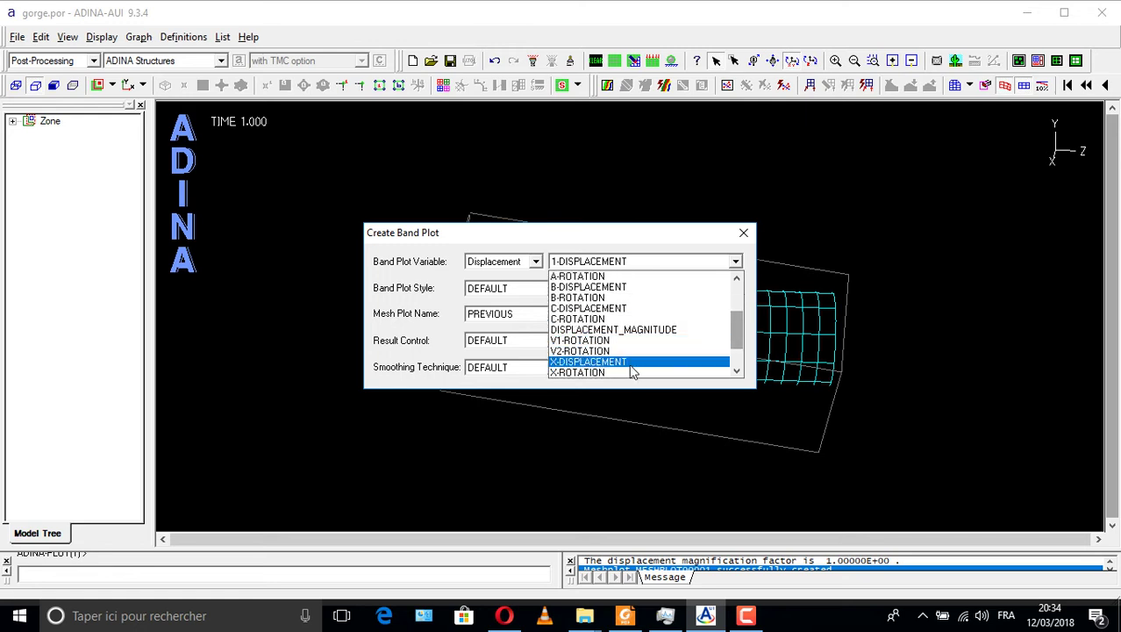
left_click(630, 362)
left_click(713, 293)
left_click_drag(709, 303, 469, 263)
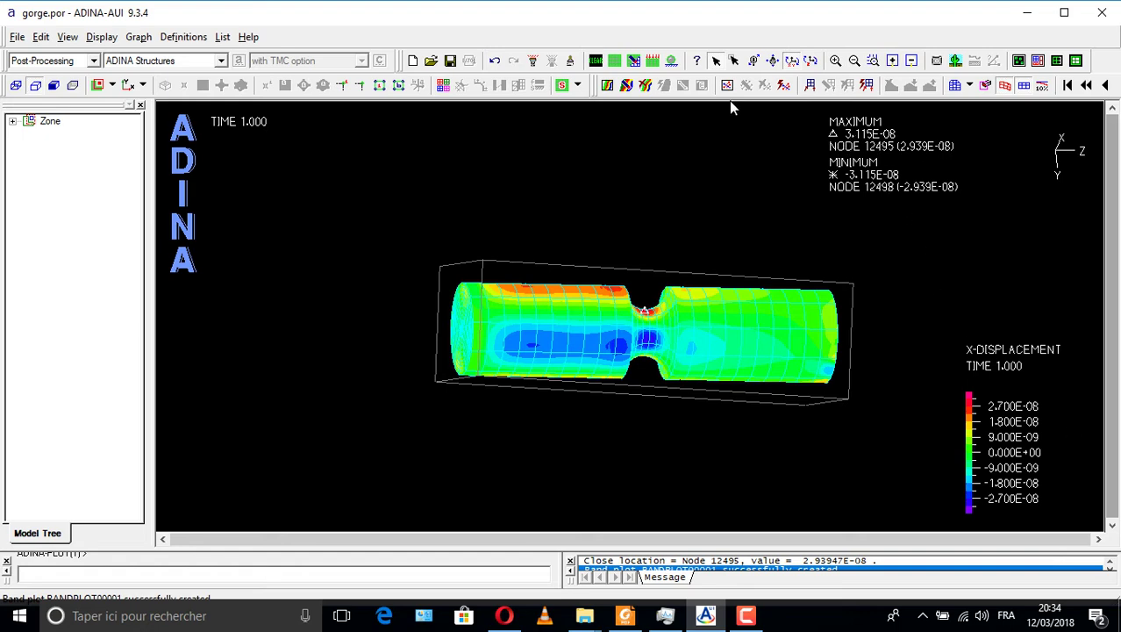
Step: Replace the X-displacement band plot with one of Y-DISPLACEMENT, and examine it on the bar with its legend uncovered
left_click(647, 87)
left_click(607, 86)
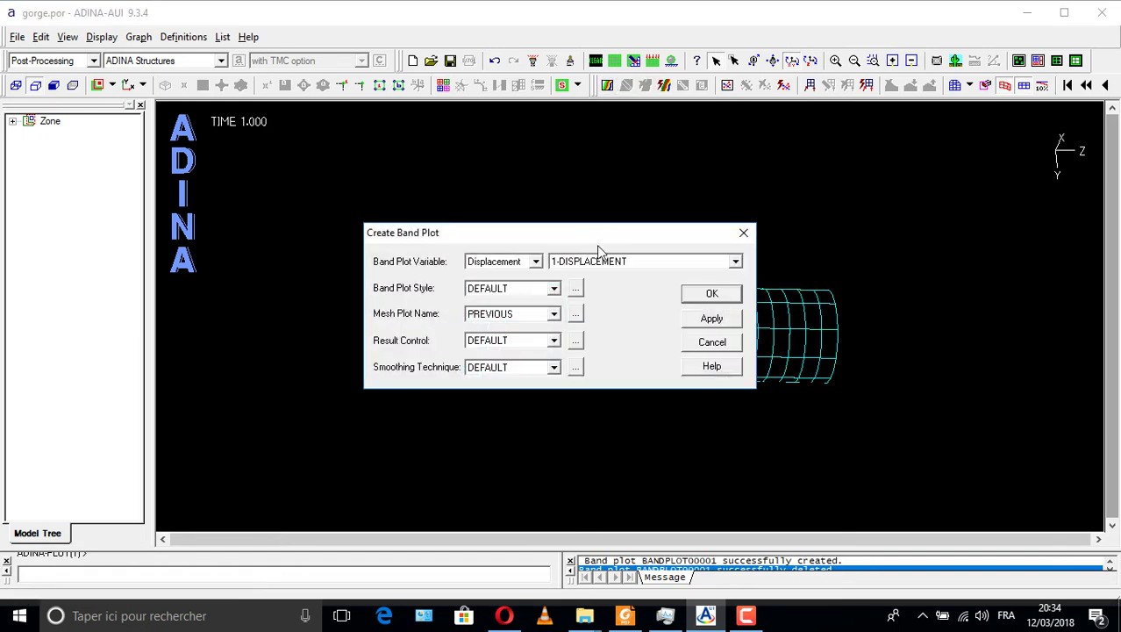
left_click(604, 262)
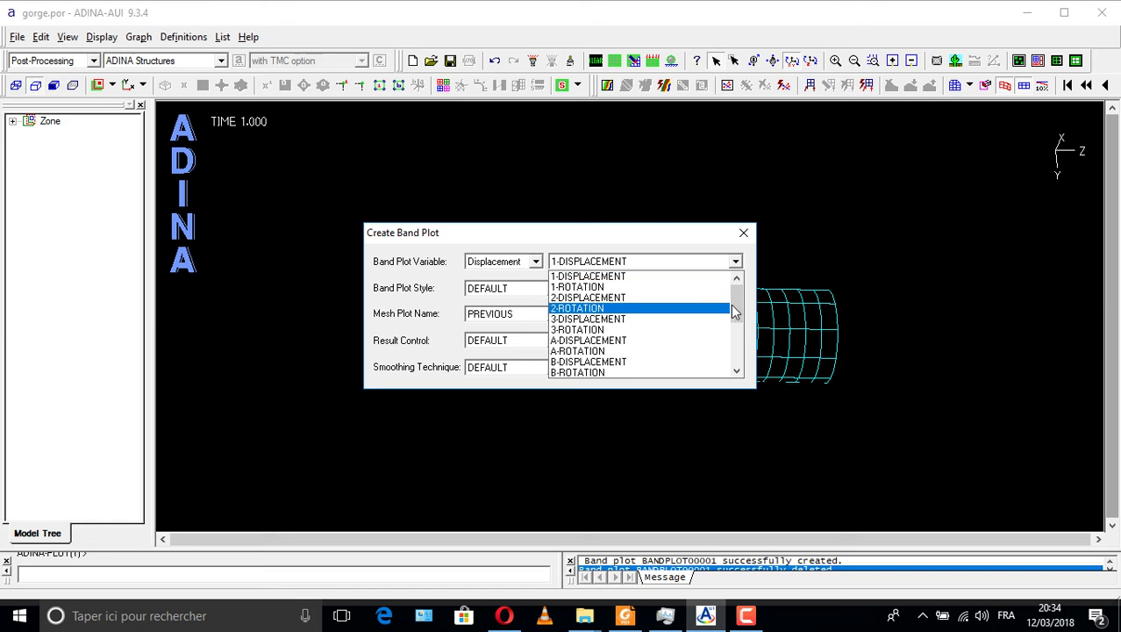
left_click_drag(734, 305, 745, 349)
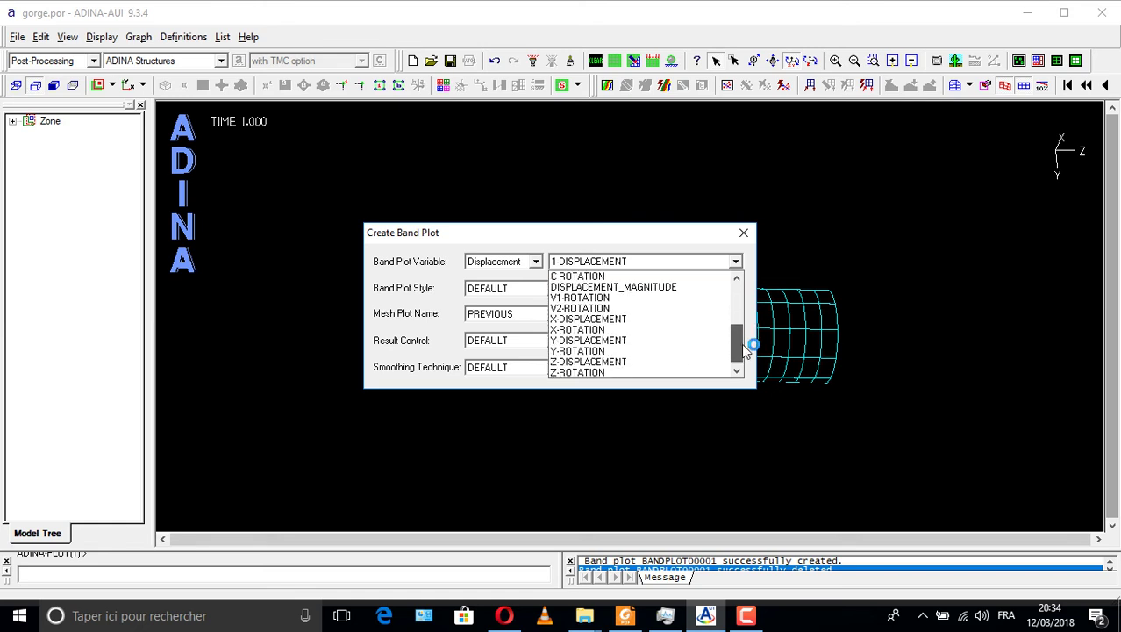
left_click(636, 342)
left_click(705, 293)
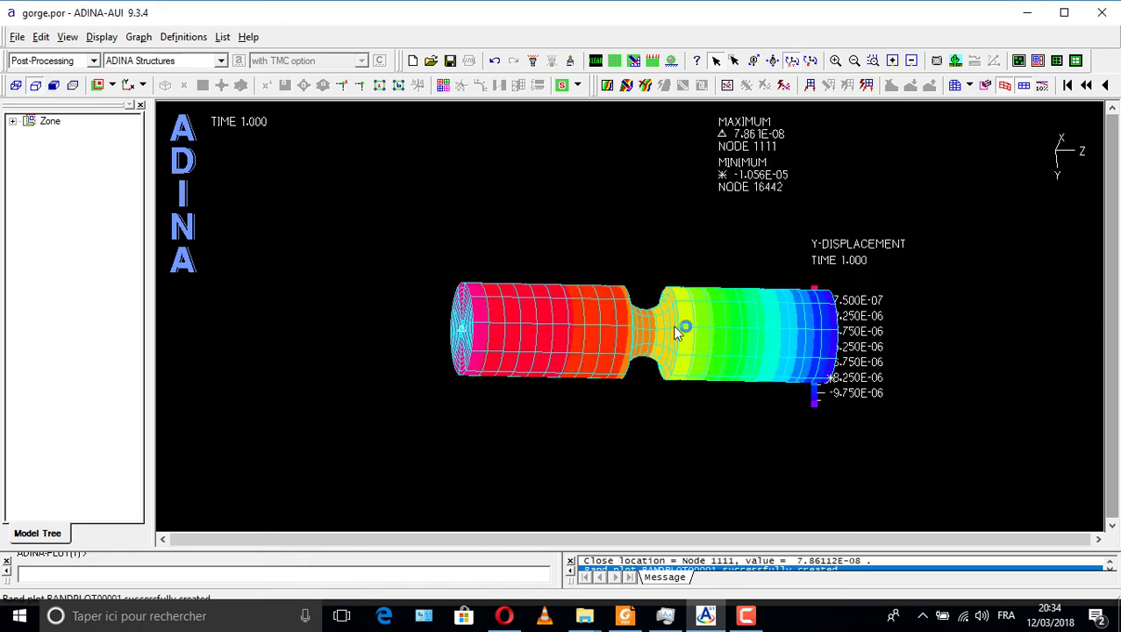
left_click_drag(674, 326, 476, 315)
left_click(773, 60)
left_click_drag(550, 321, 570, 336)
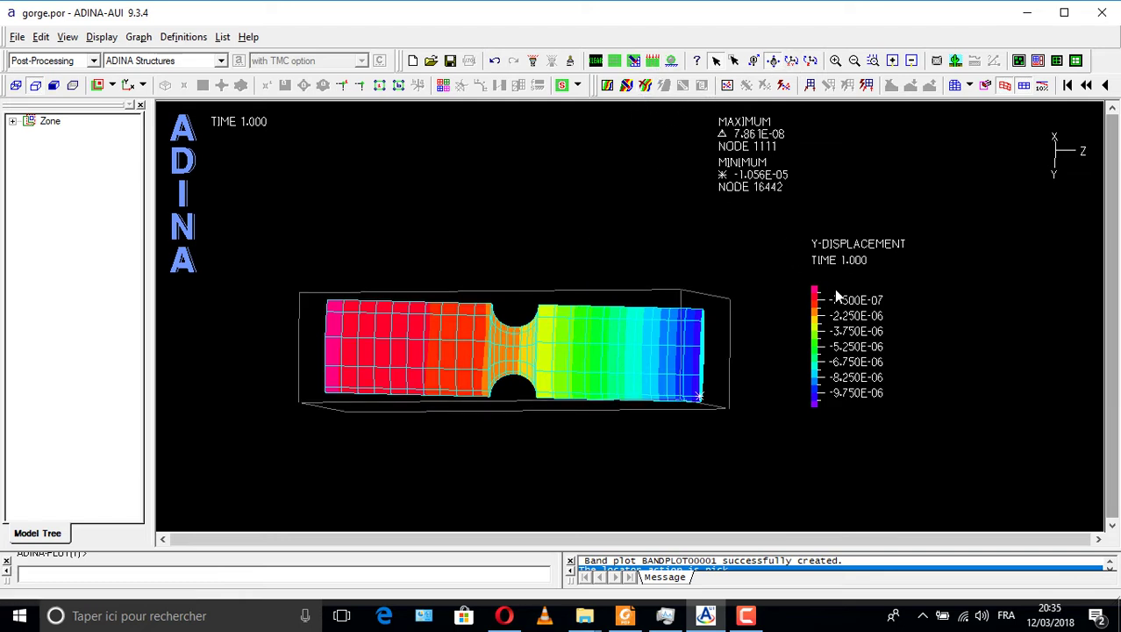
Step: Replace the Y-displacement band plot with one of the Z-DISPLACEMENT variable
left_click(645, 86)
left_click(608, 87)
left_click(651, 267)
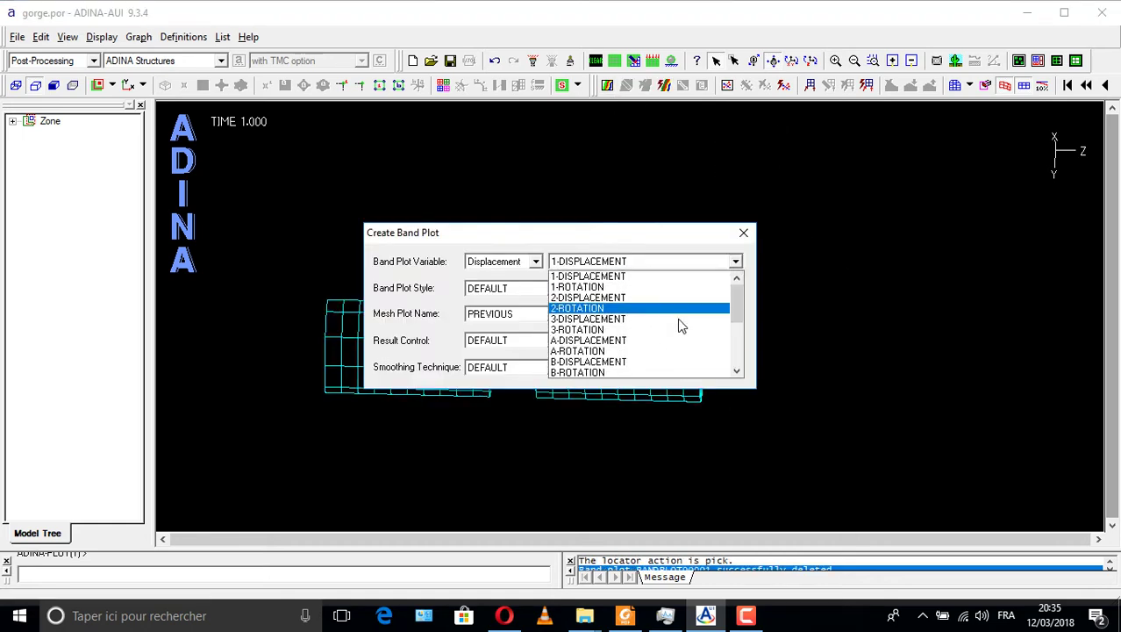
scroll(691, 358, "down", 5)
left_click(633, 362)
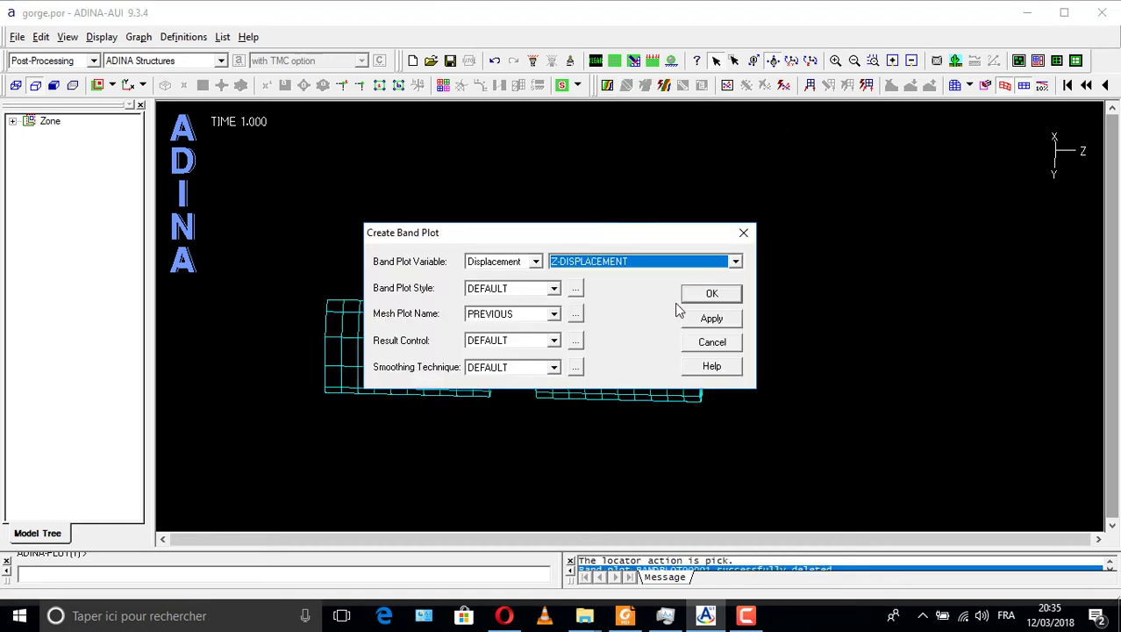
left_click(707, 291)
Step: Move the Z-displacement legend and extreme-value text clear of the bar, recentre the bar, and rotate it to examine the bands
left_click_drag(517, 338, 539, 344)
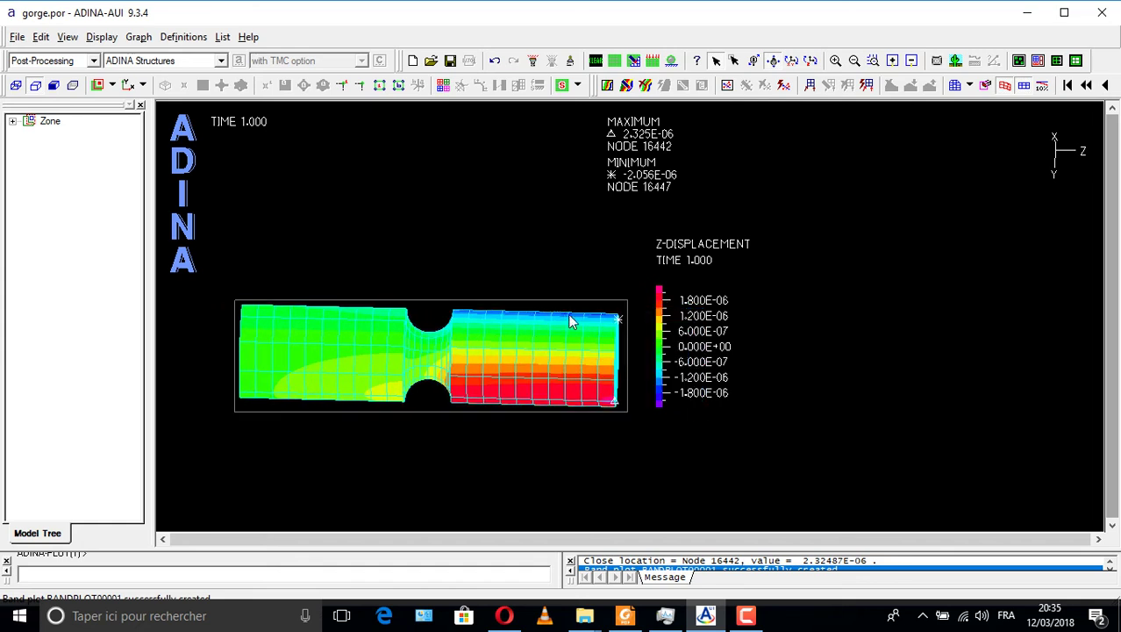
left_click_drag(693, 346, 906, 388)
left_click_drag(597, 184, 730, 217)
left_click_drag(852, 212, 1025, 233)
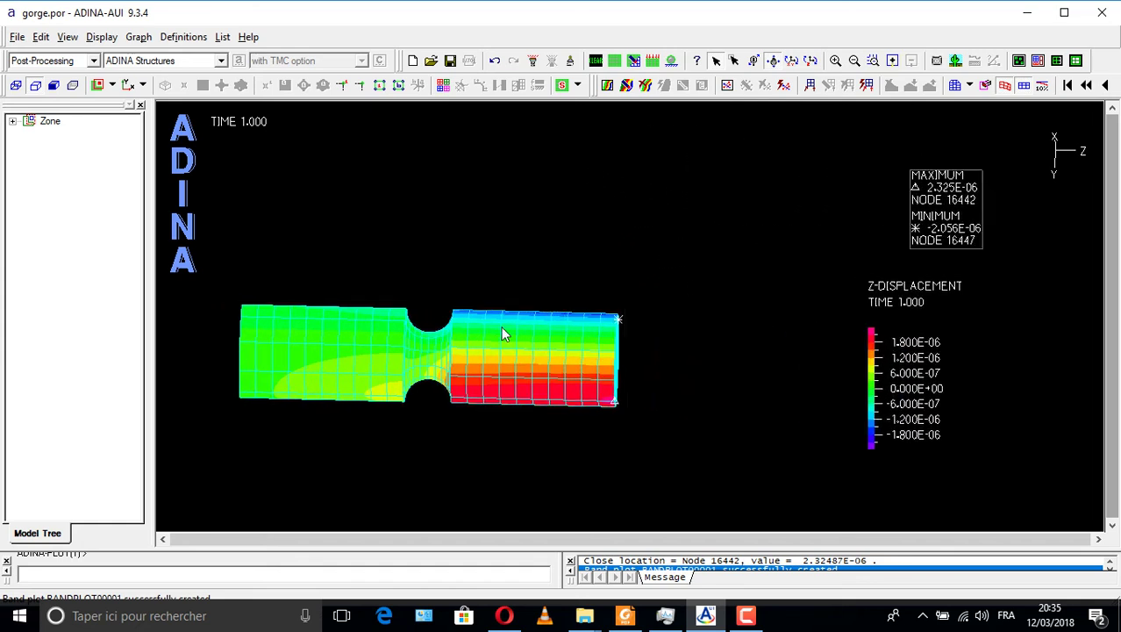
left_click_drag(501, 331, 601, 351)
left_click(792, 59)
left_click_drag(544, 421, 618, 267)
Step: Clear the Z-displacement band plot and create one of the X-ROTATION variable
left_click(644, 86)
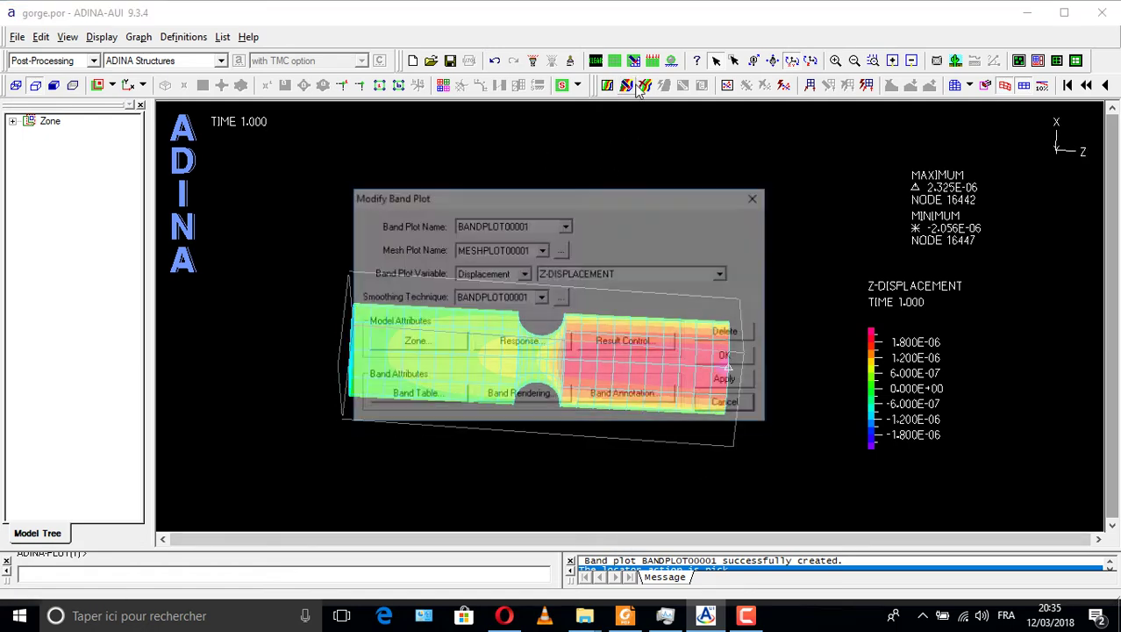
left_click(748, 193)
left_click(647, 86)
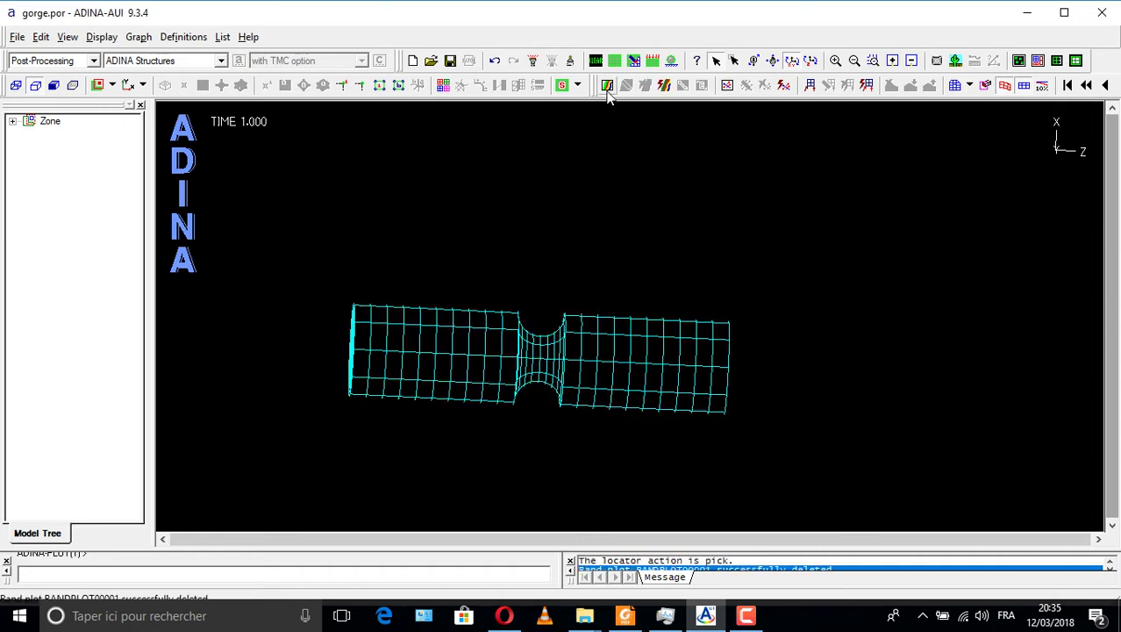
left_click(607, 85)
left_click(735, 262)
scroll(621, 319, "down", 4)
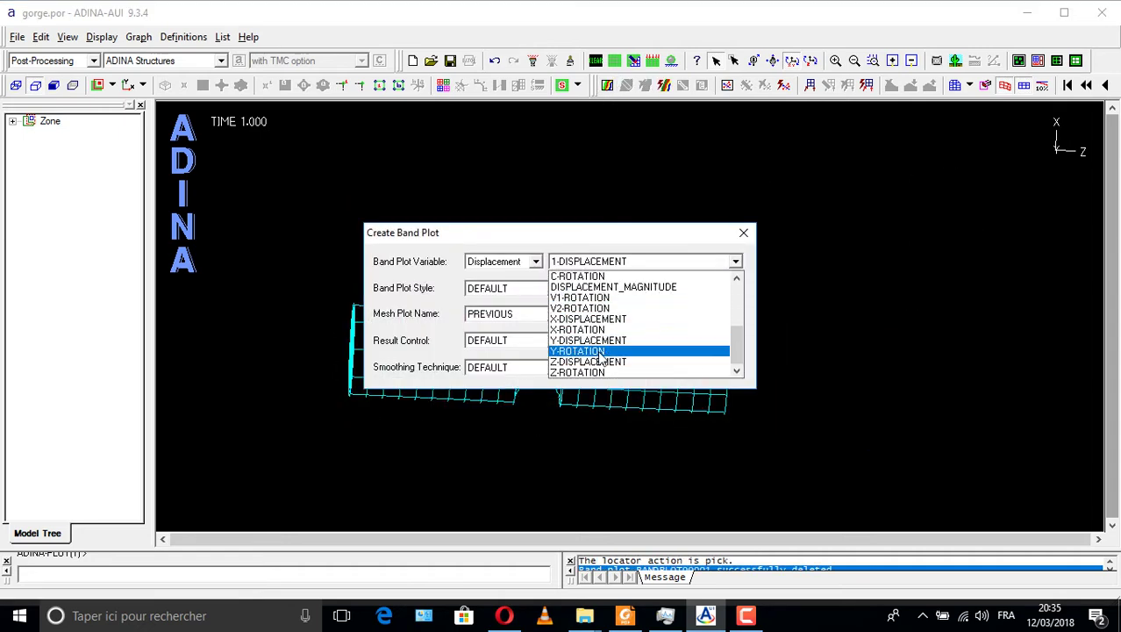
left_click(601, 332)
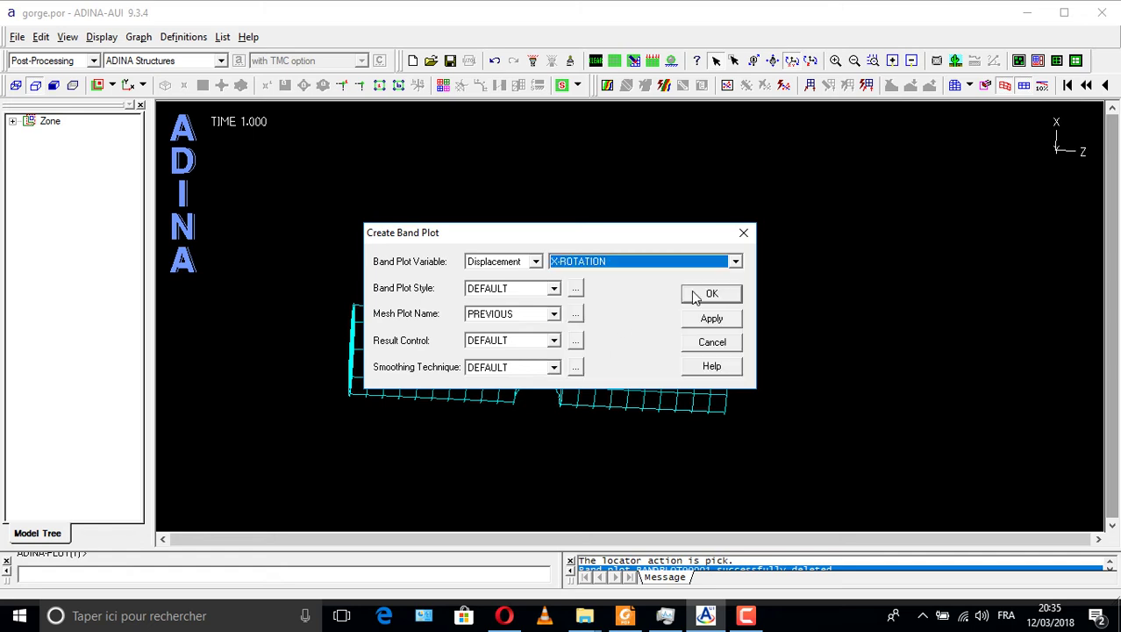
left_click(692, 292)
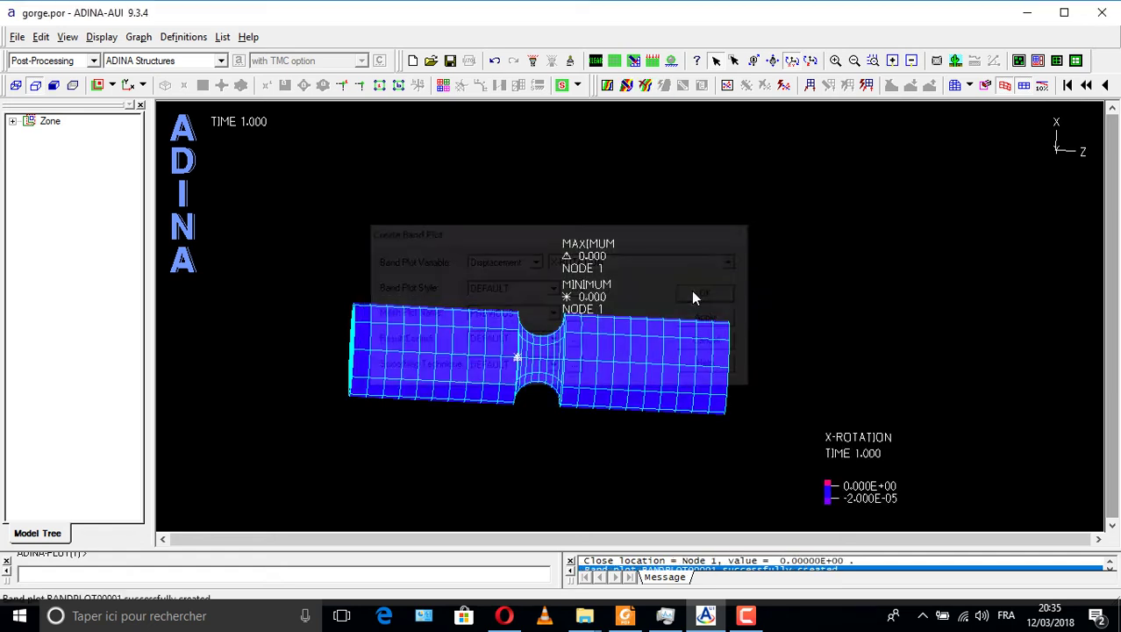
Step: Replace the X-rotation band plot with one of Z-ROTATION and examine it on the bar
left_click(646, 86)
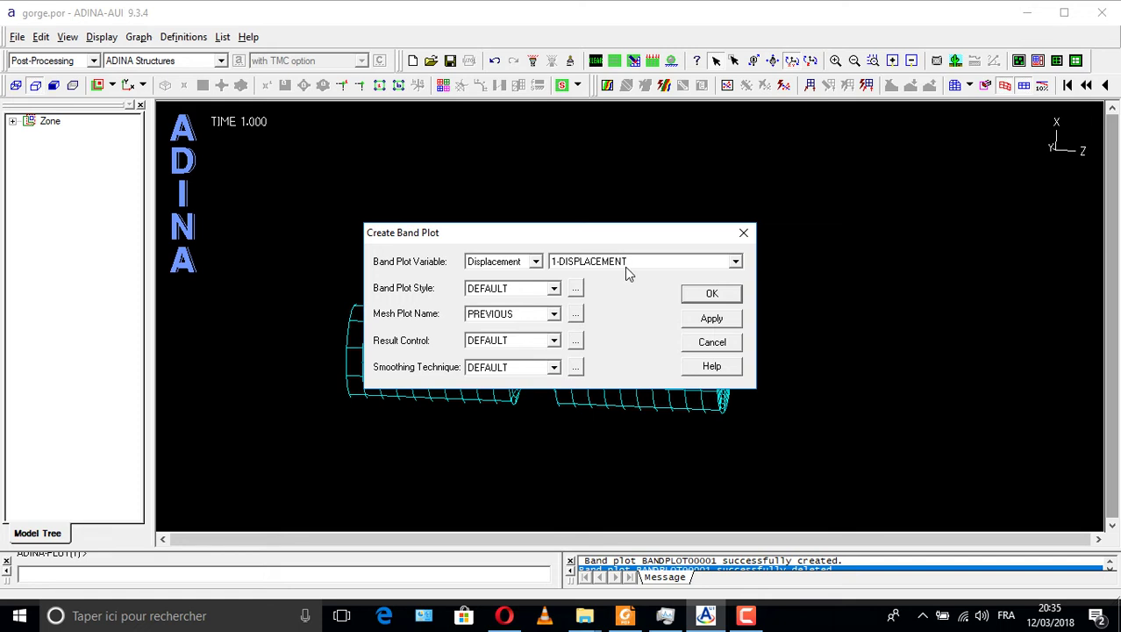
left_click(625, 267)
scroll(632, 333, "down", 3)
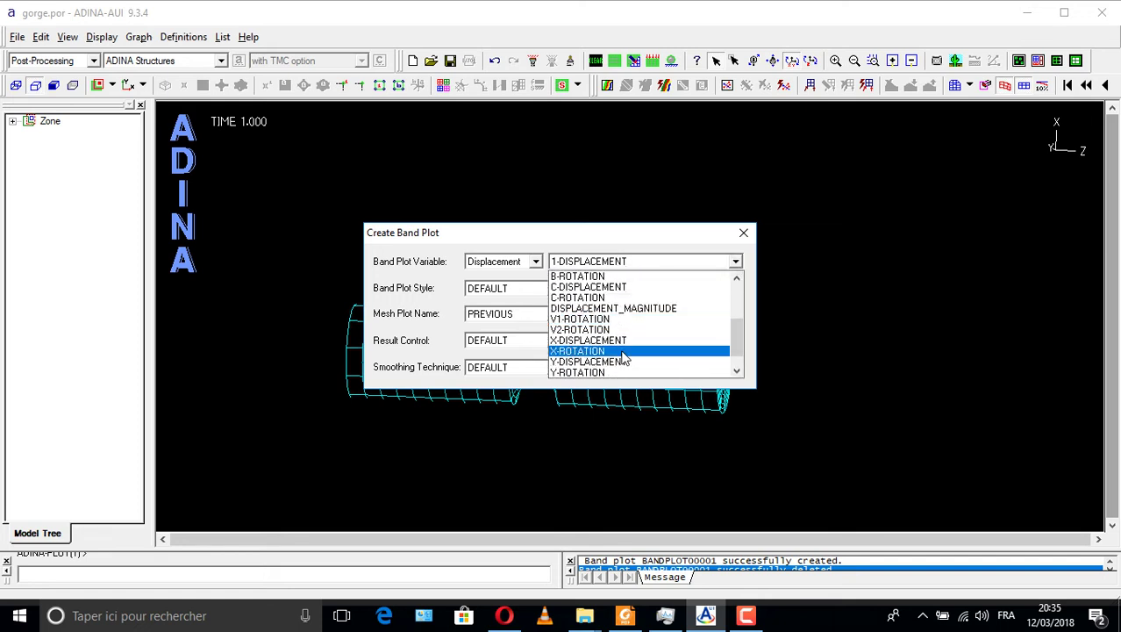
scroll(624, 360, "down", 2)
left_click(623, 370)
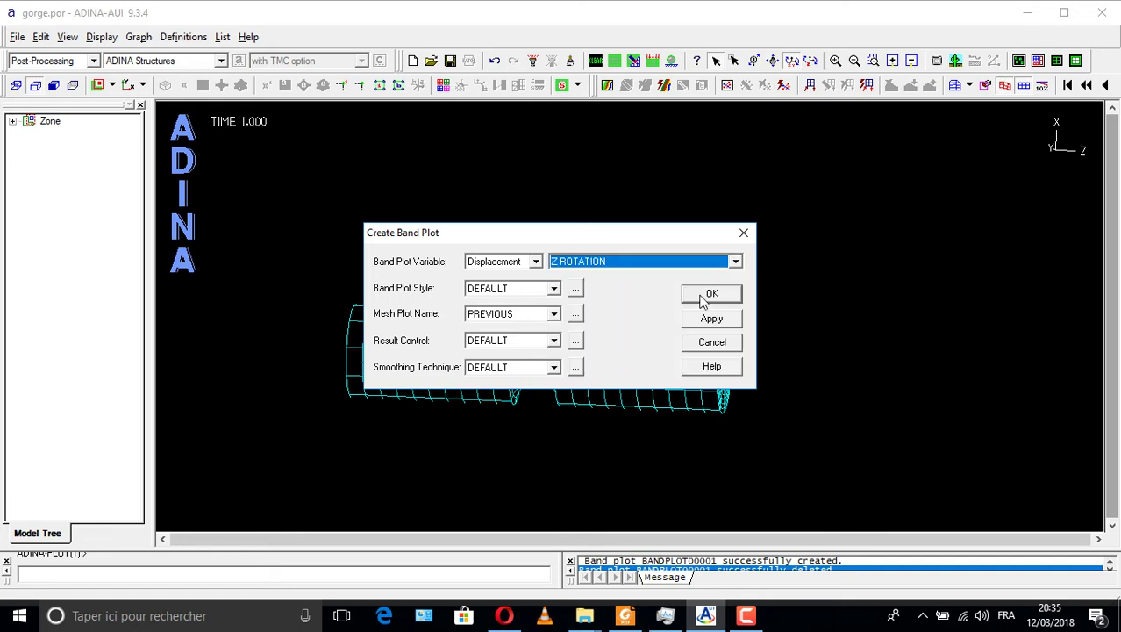
left_click(711, 294)
left_click_drag(688, 306, 588, 427)
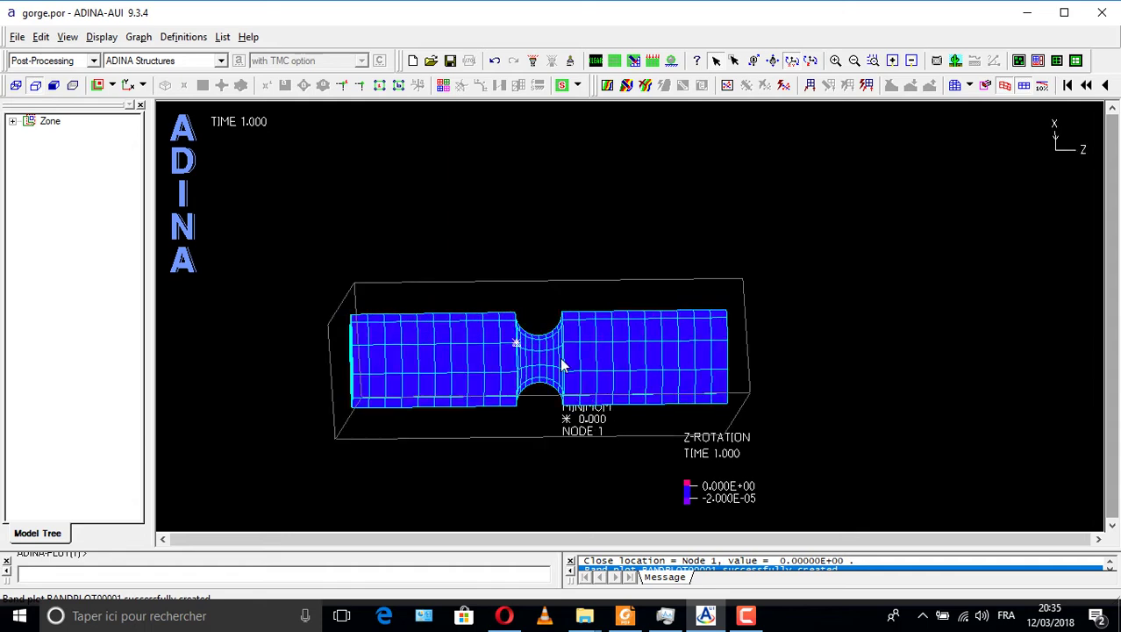
Step: Replace the Z-rotation band plot with one of the Y-ROTATION variable
left_click(645, 85)
left_click(607, 85)
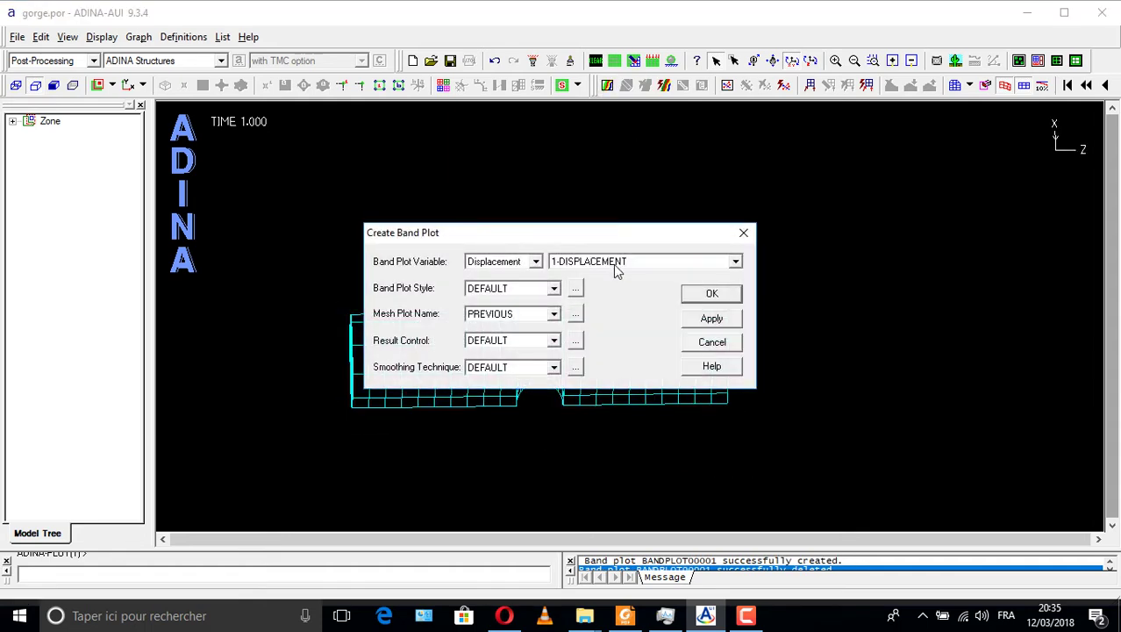
left_click(619, 262)
scroll(666, 363, "down", 3)
scroll(654, 365, "down", 2)
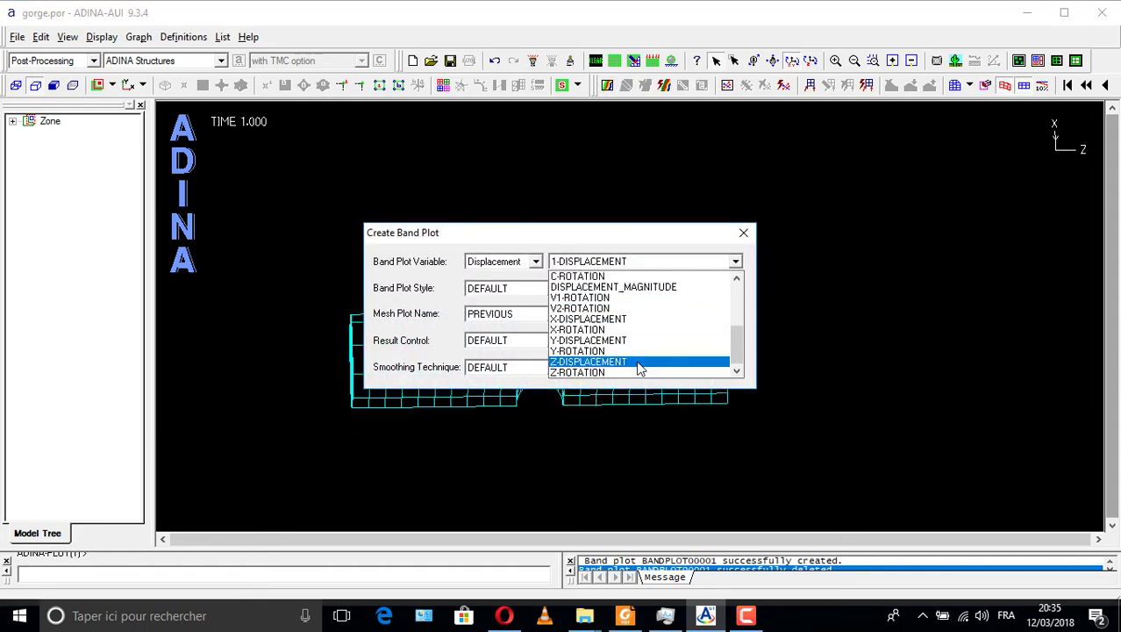
left_click(584, 351)
left_click(710, 295)
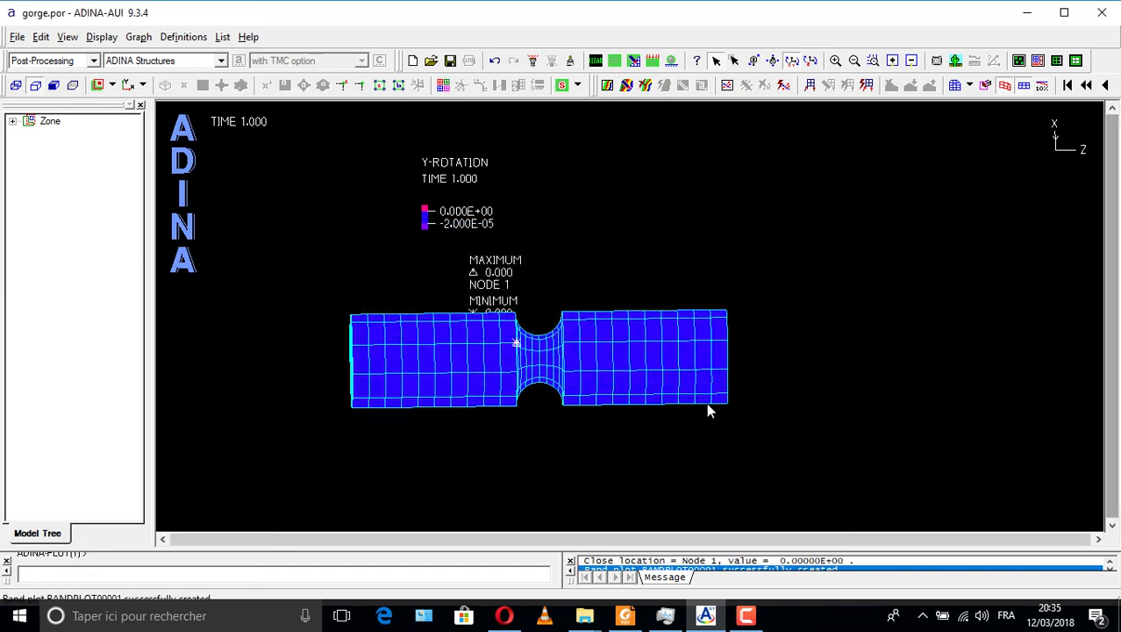
Step: Replace the Y-rotation band plot with a Stress band plot of EFFECTIVE_STRESS
left_click(645, 85)
left_click(608, 85)
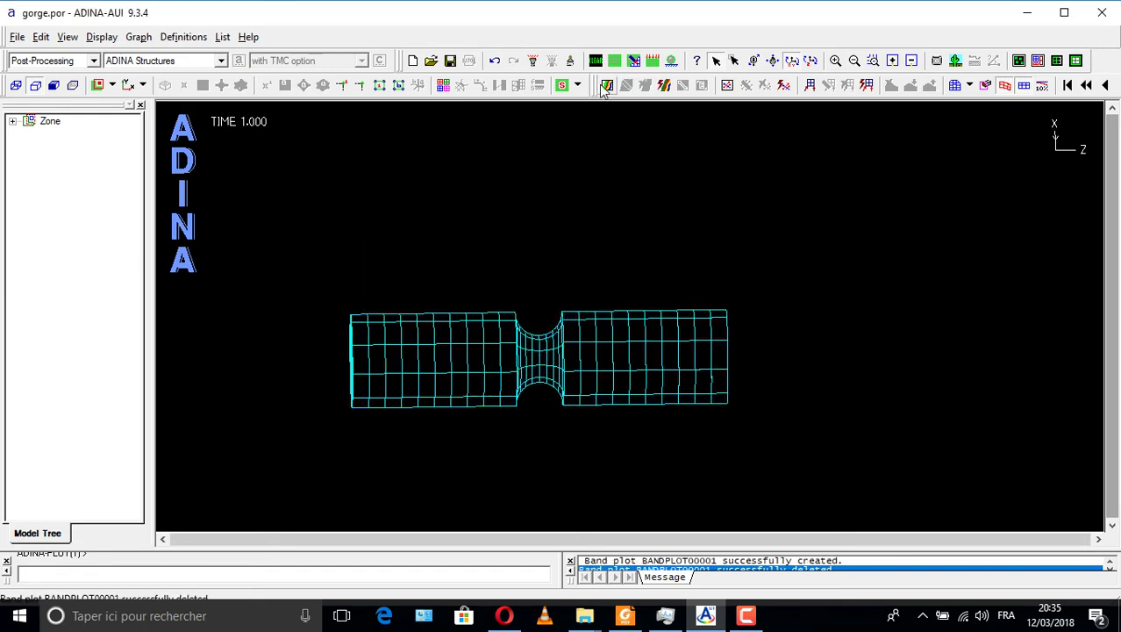
left_click(502, 262)
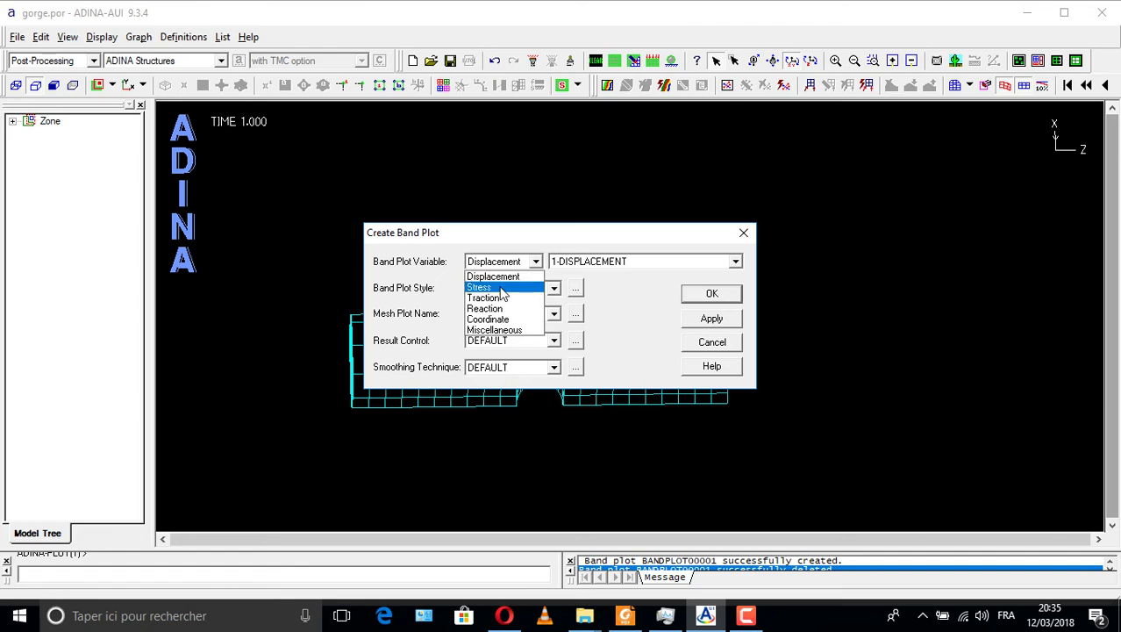
left_click(487, 288)
left_click(711, 295)
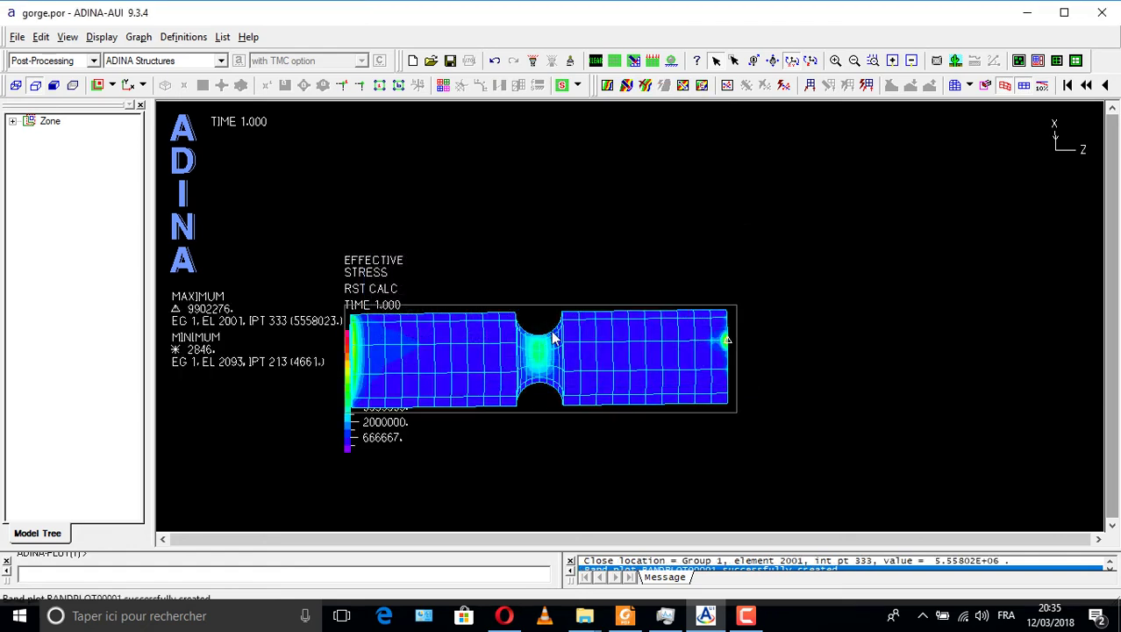
Step: Move the bar clear of the effective stress legend and rotate it to examine the stress at the notch and ends
left_click(754, 59)
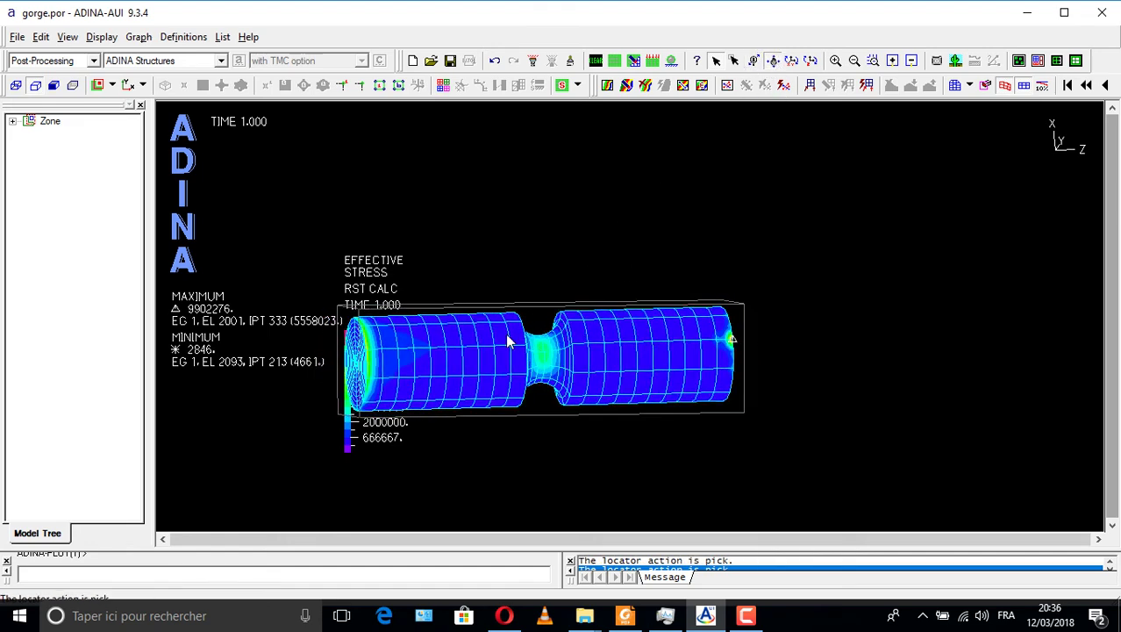
left_click_drag(507, 335, 705, 345)
left_click_drag(757, 255, 787, 415)
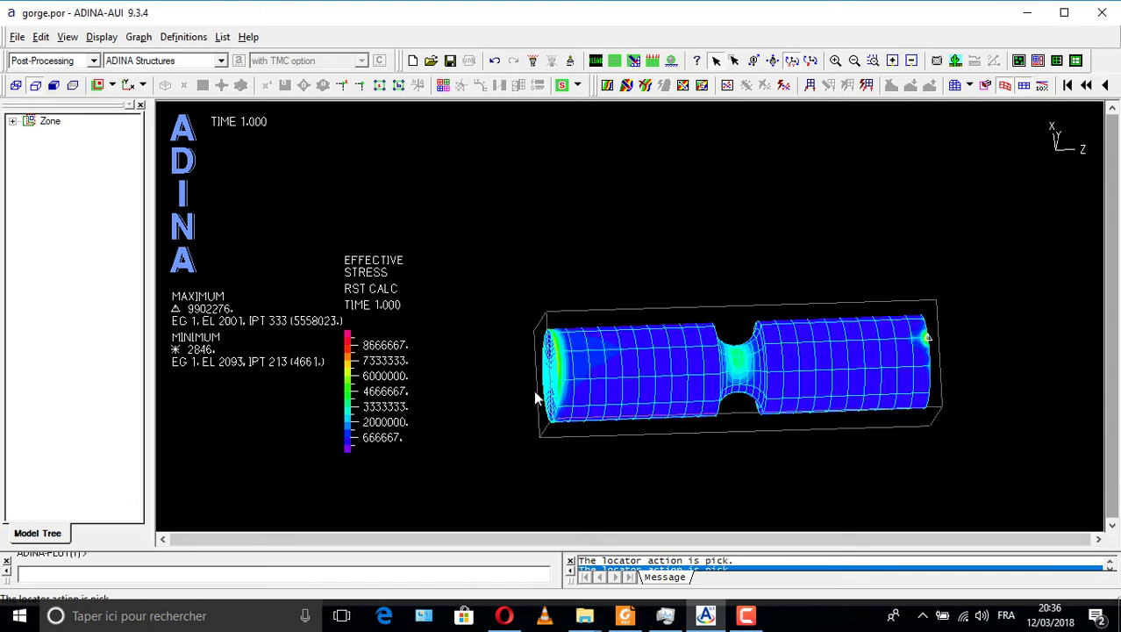
left_click_drag(535, 396, 552, 360)
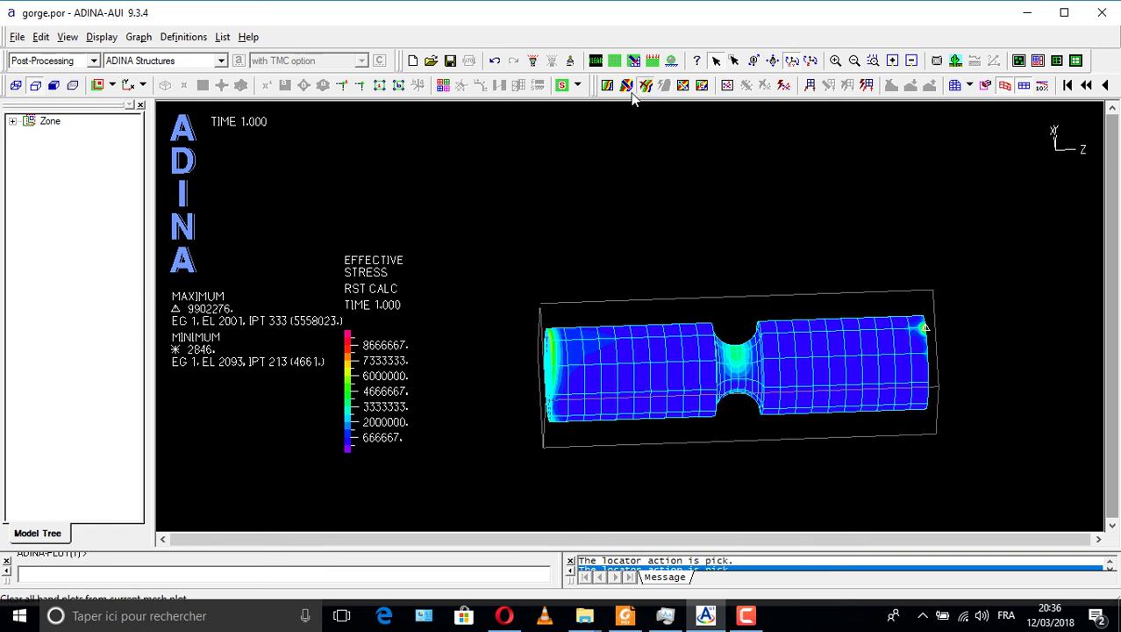
Step: Replace the effective stress band plot with a Stress band plot of STRESS-11
left_click(626, 84)
left_click(607, 84)
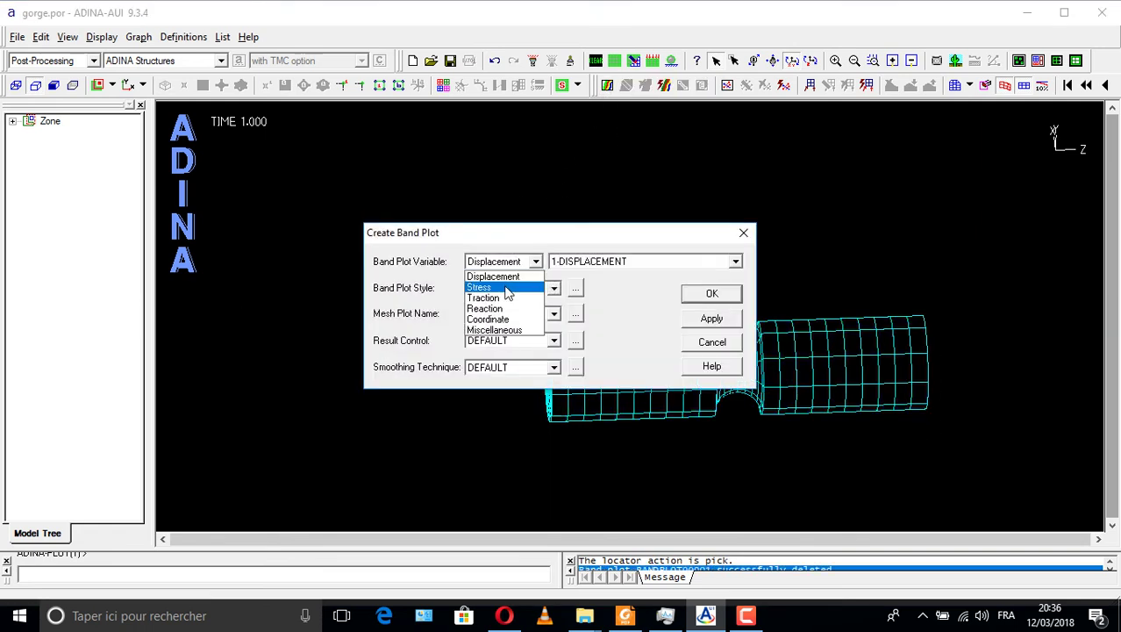
left_click(506, 288)
left_click(608, 262)
scroll(626, 358, "down", 4)
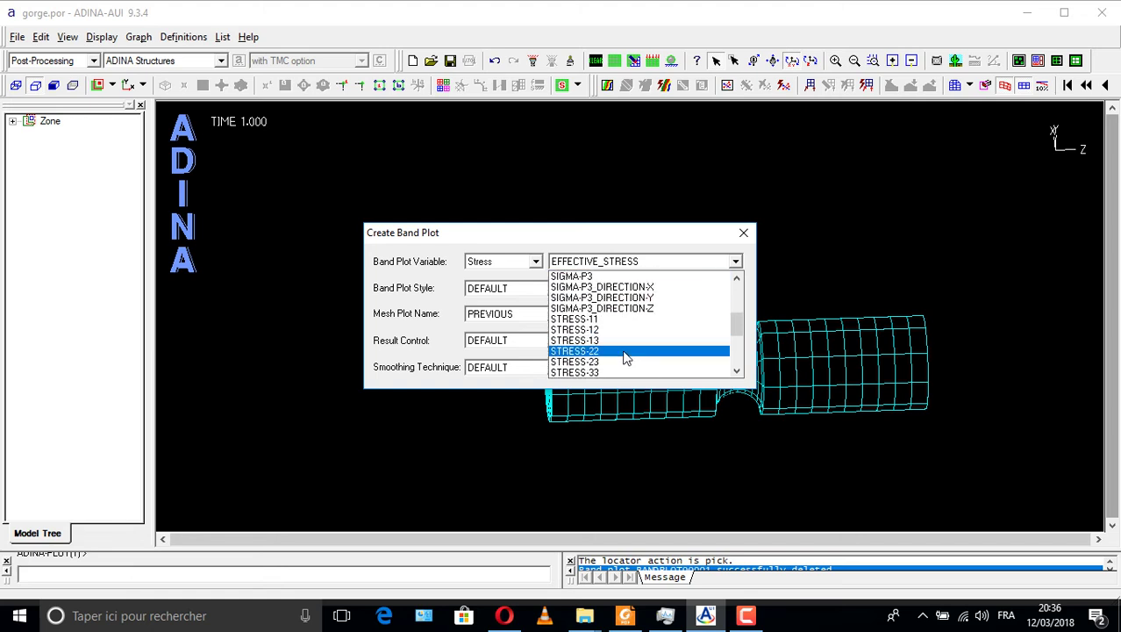
left_click(625, 319)
left_click(707, 294)
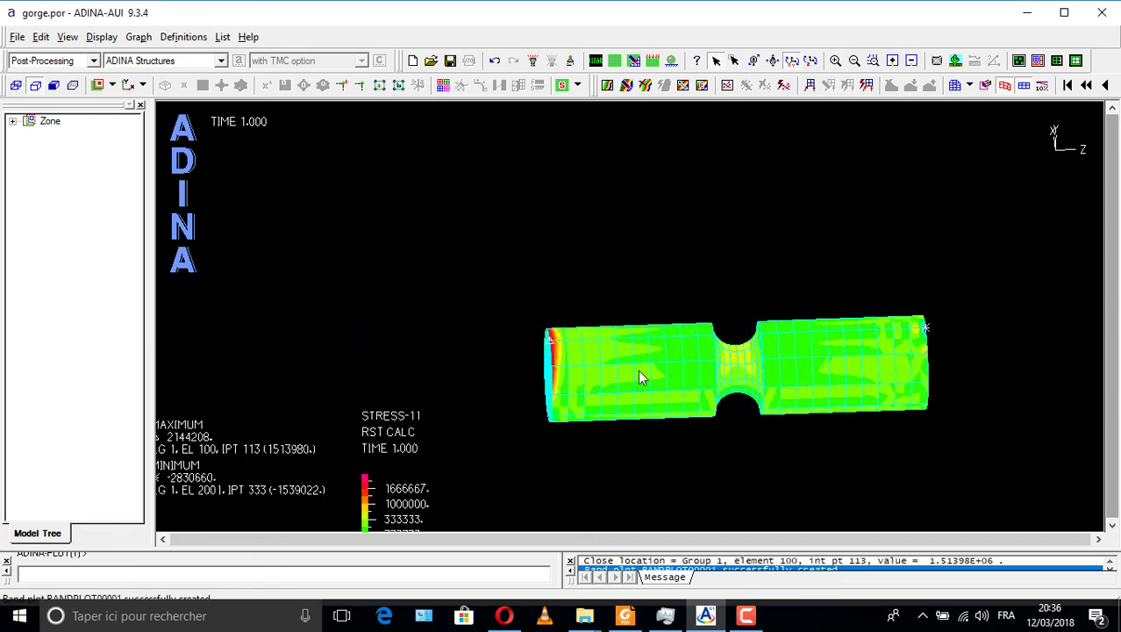
Step: Reposition the STRESS-11 legend, the extreme-value text and the bar so that all are fully readable
left_click_drag(639, 371, 646, 372)
left_click_drag(413, 435, 435, 359)
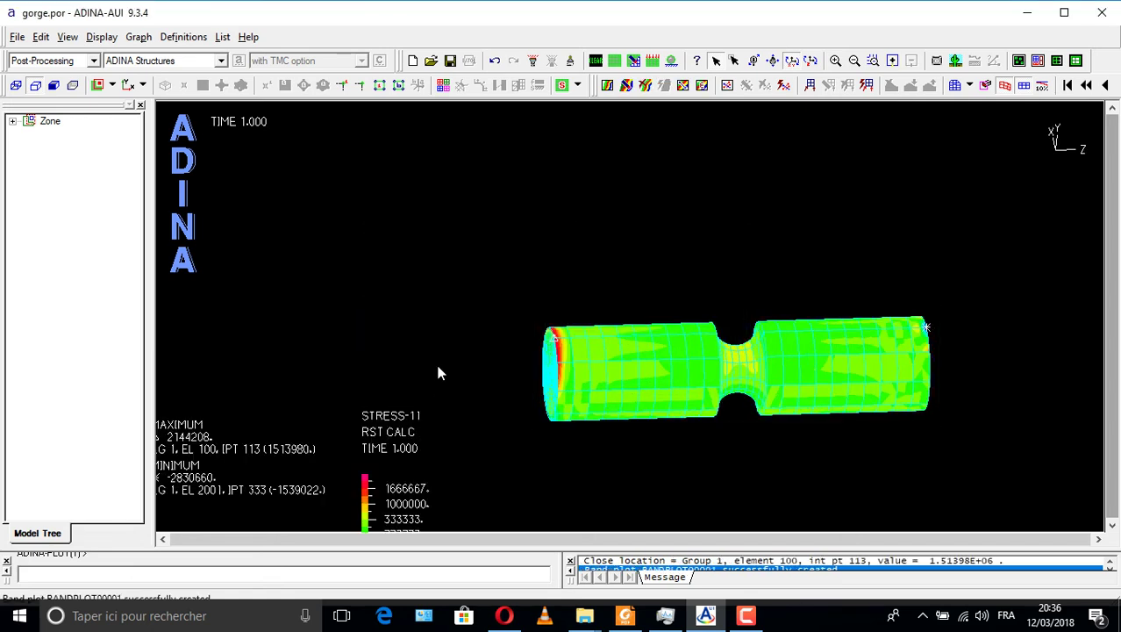
left_click(770, 65)
left_click_drag(379, 421, 395, 233)
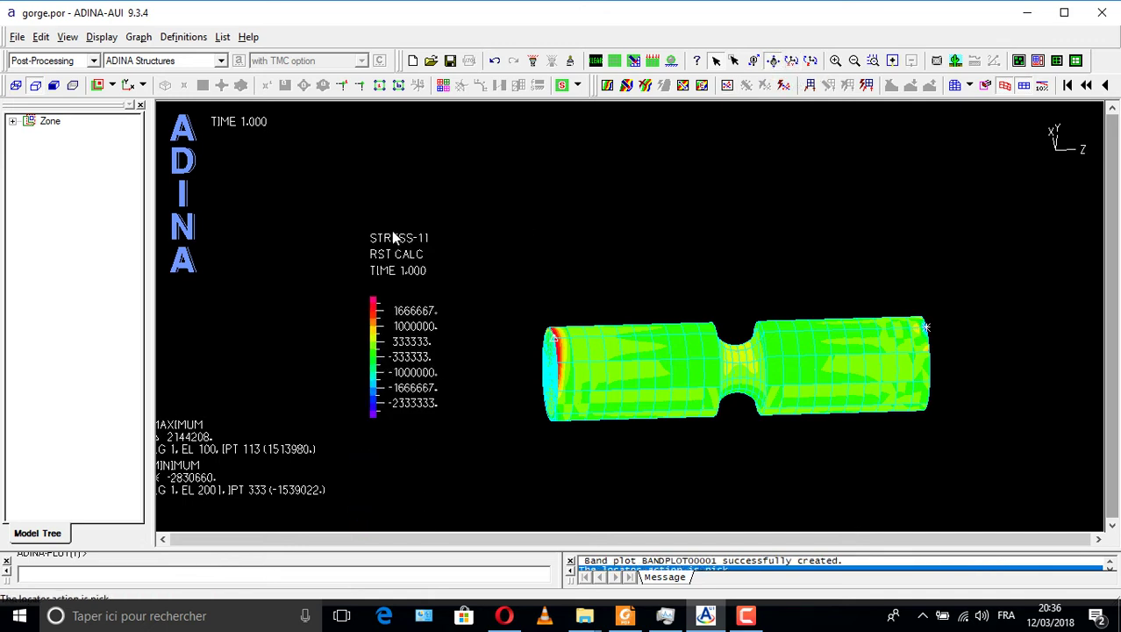
left_click_drag(149, 474, 329, 462)
left_click_drag(611, 389, 618, 353)
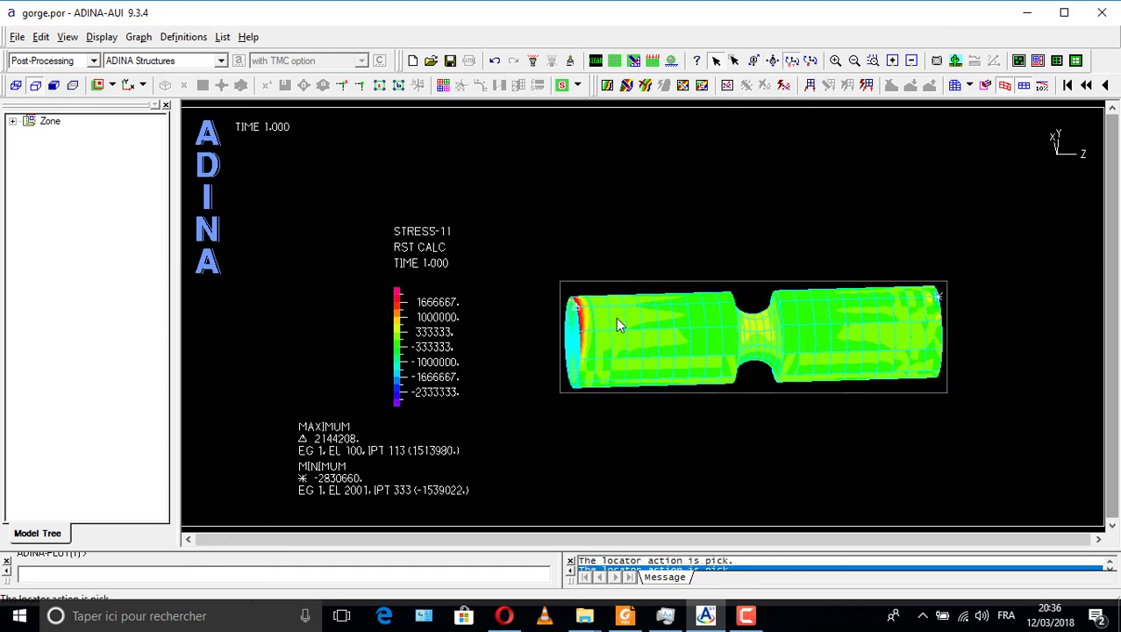
Step: Display the prescribed force on the STRESS-11 band plot and inspect the loaded bar from different angles
middle_click_drag(617, 319, 621, 293)
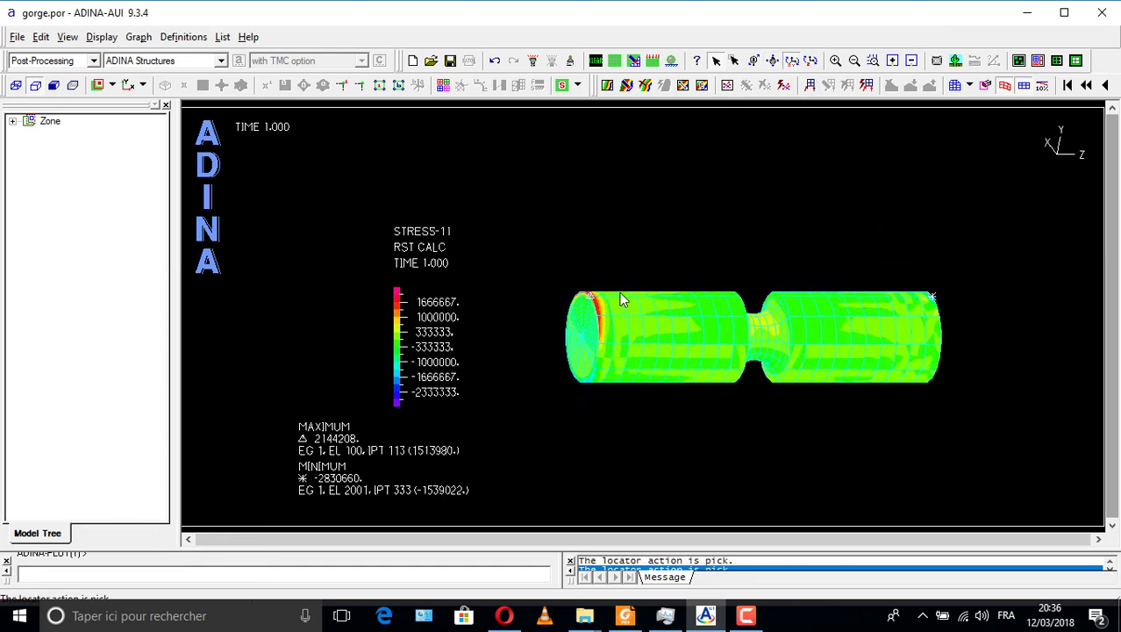
left_click(620, 299)
left_click(654, 60)
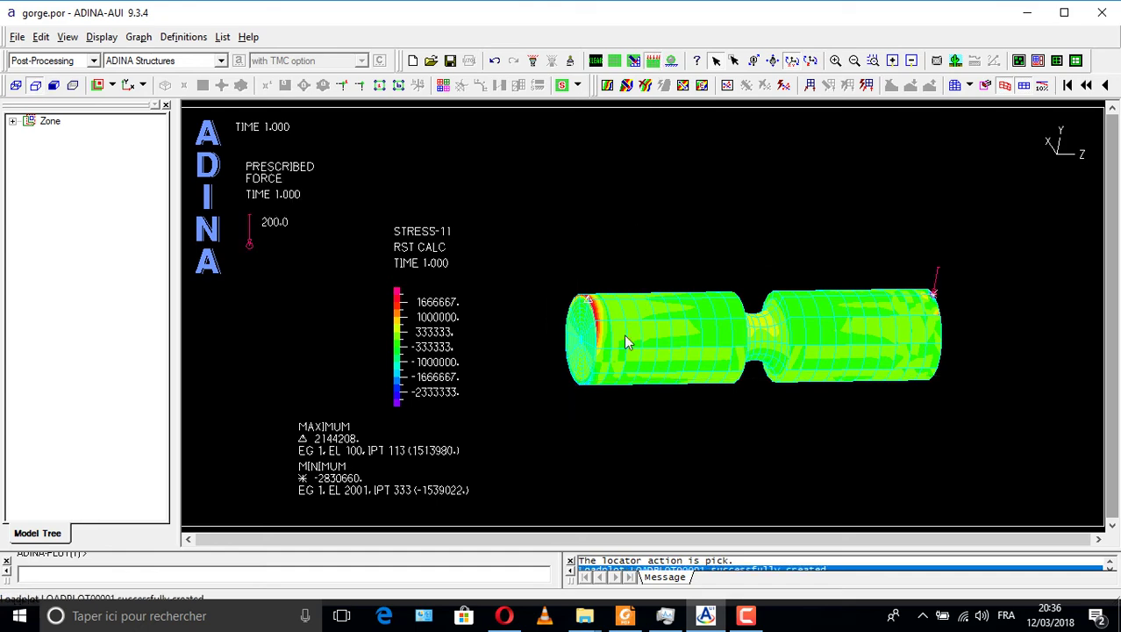
middle_click_drag(627, 342, 946, 153)
Step: Compare the magnified deformed STRESS-11 plot with the original mesh, and return to the unscaled display
left_click(1041, 87)
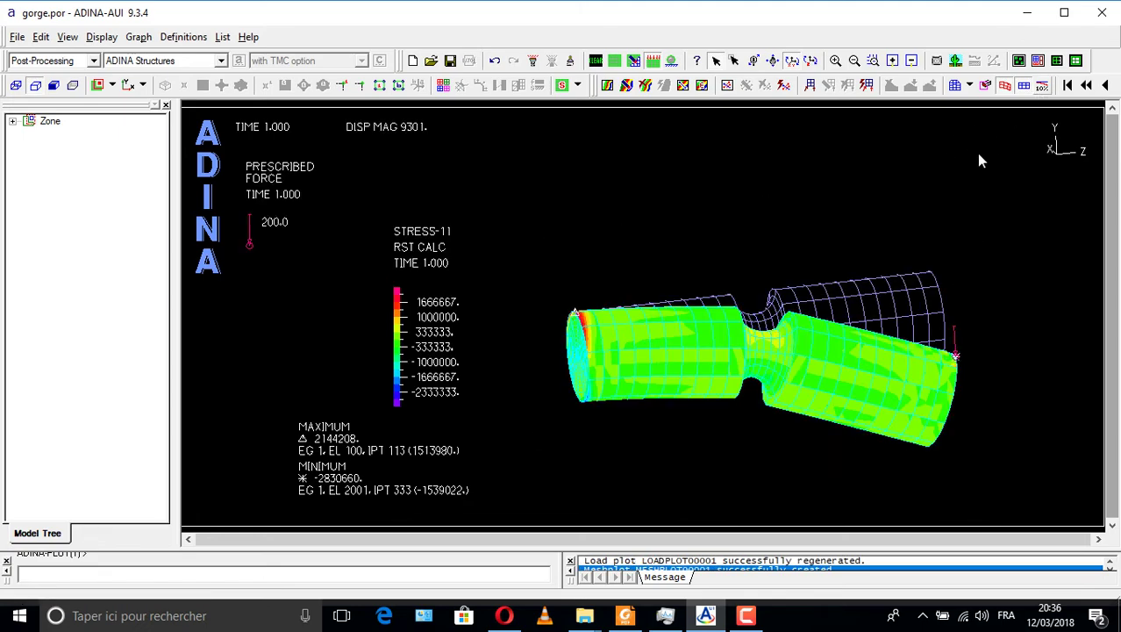
middle_click_drag(709, 338, 735, 231)
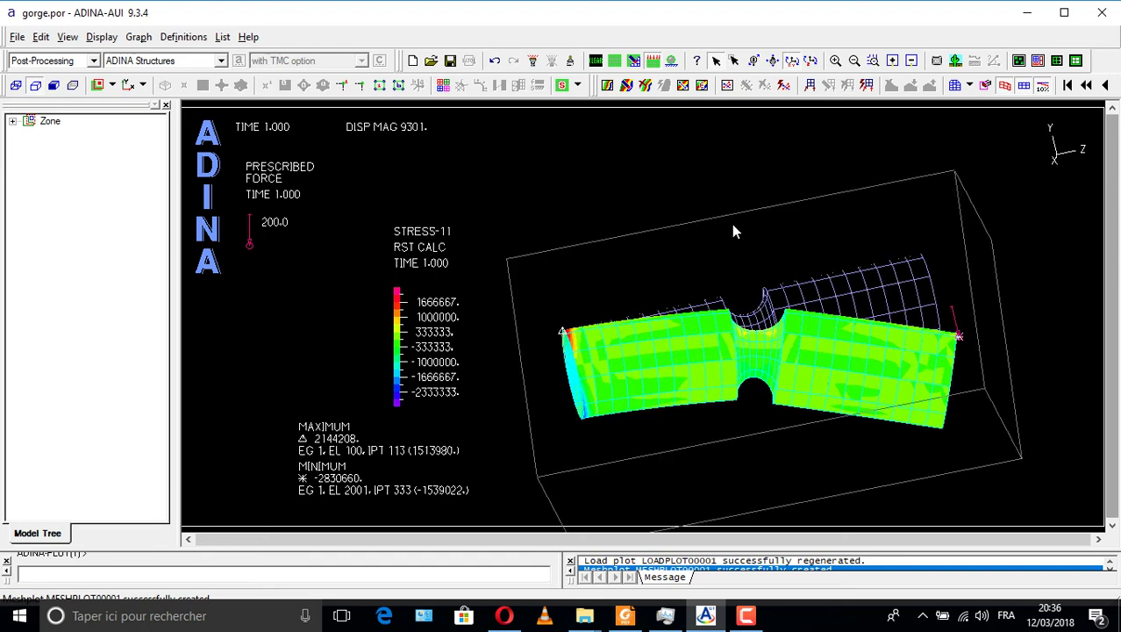
left_click(1043, 87)
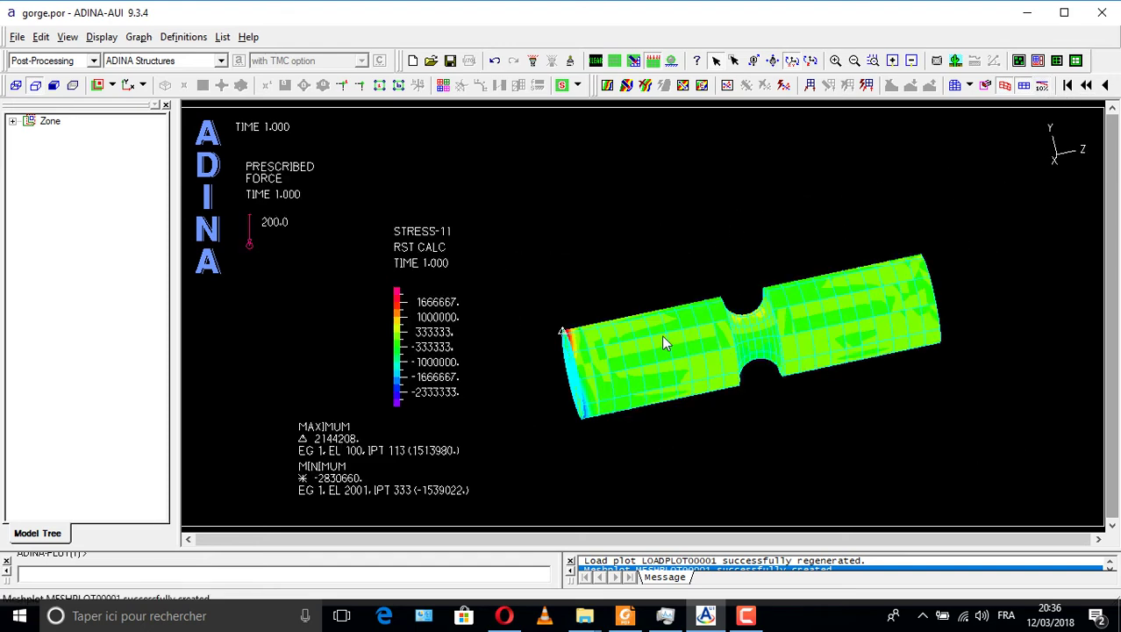
middle_click_drag(661, 334, 608, 255)
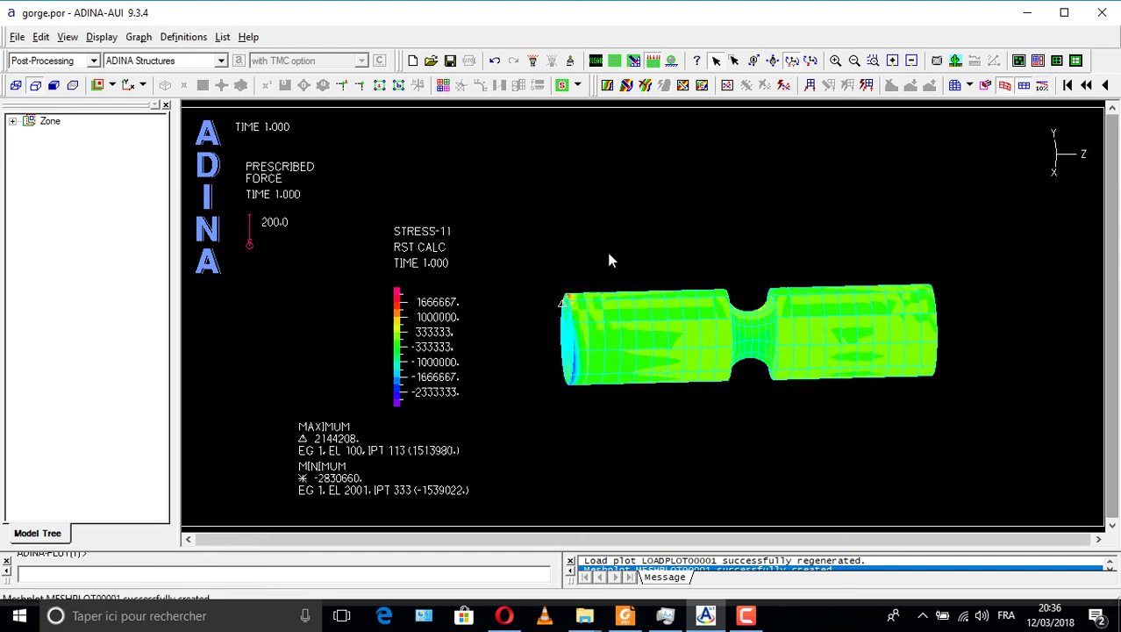
Step: Replace the STRESS-11 band plot with a Stress band plot of STRESS-12
left_click(645, 85)
left_click(627, 85)
left_click(531, 262)
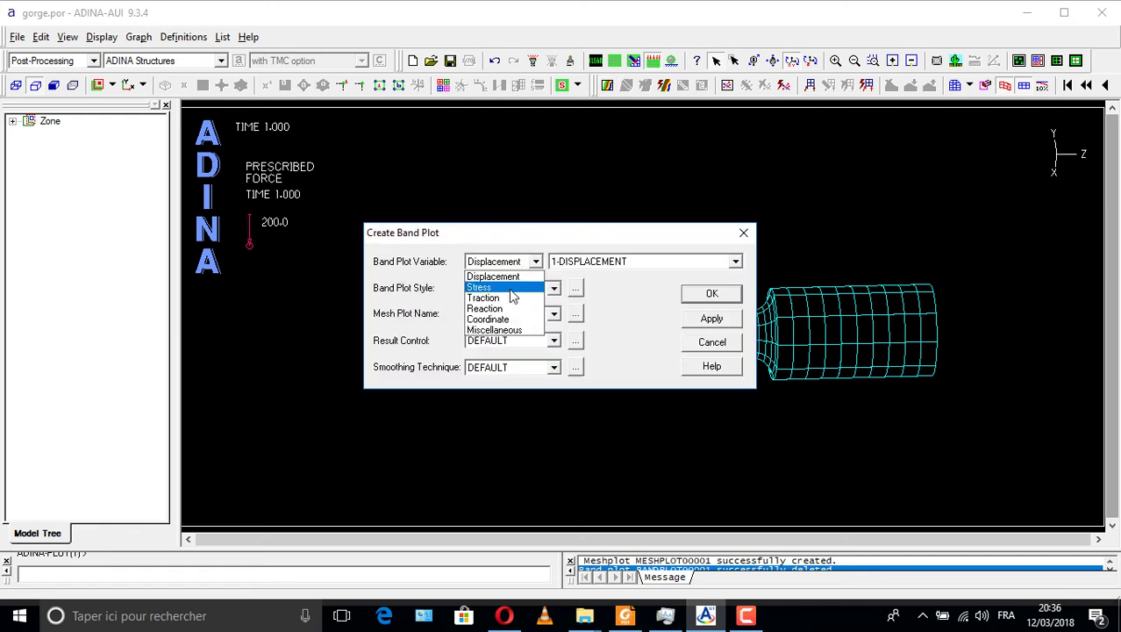
left_click(509, 288)
left_click(736, 261)
scroll(629, 351, "down", 6)
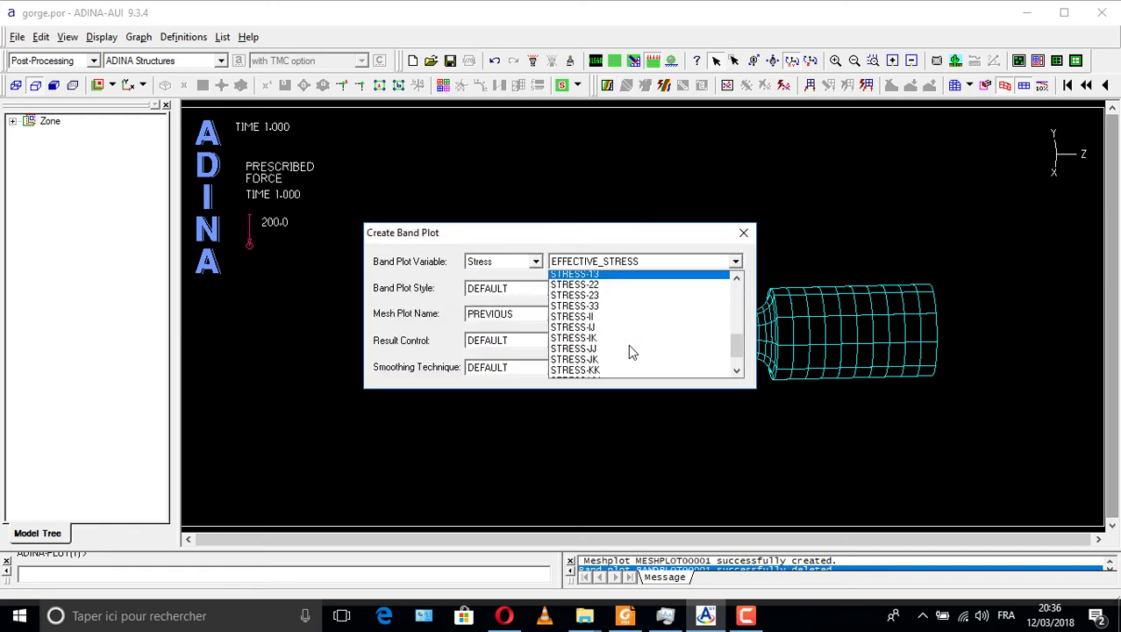
scroll(628, 347, "up", 3)
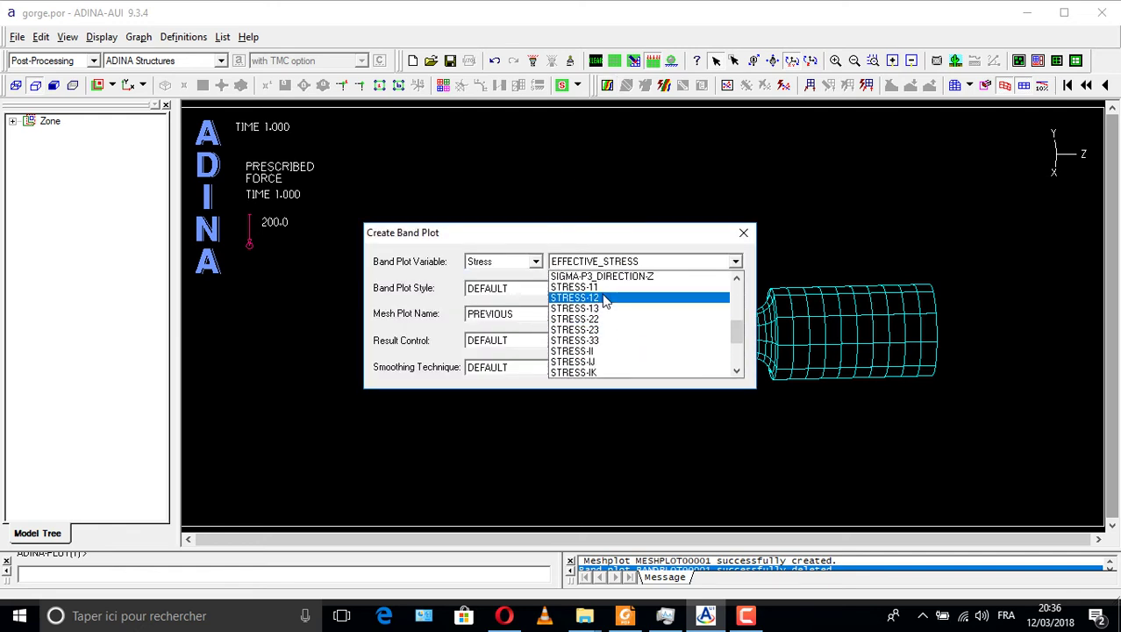
left_click(605, 299)
left_click(708, 298)
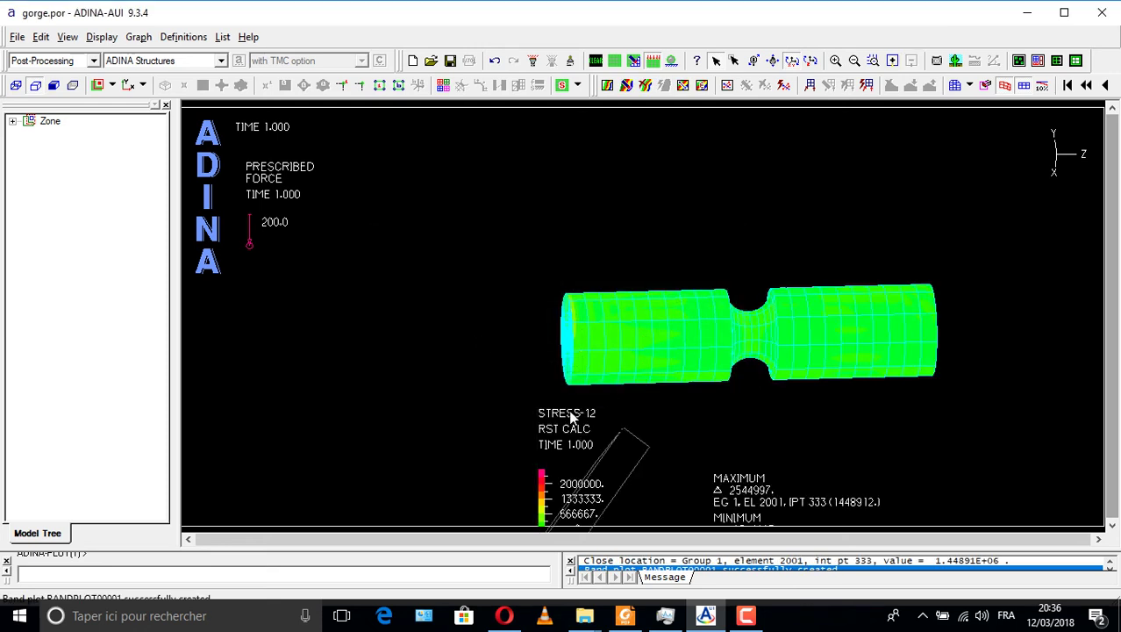
Step: Reposition the STRESS-12 legend, the extreme-value text and the bar so that they are fully readable, and tilt the bar slightly
left_click(773, 63)
left_click_drag(551, 428, 395, 233)
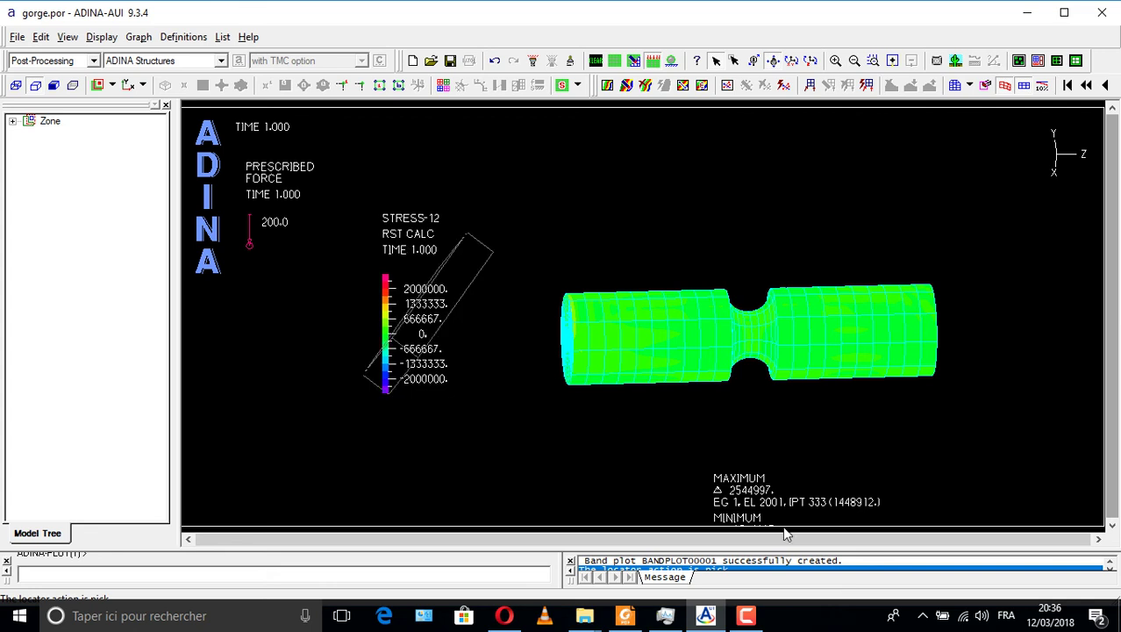
left_click_drag(755, 498, 412, 448)
left_click_drag(638, 354, 710, 363)
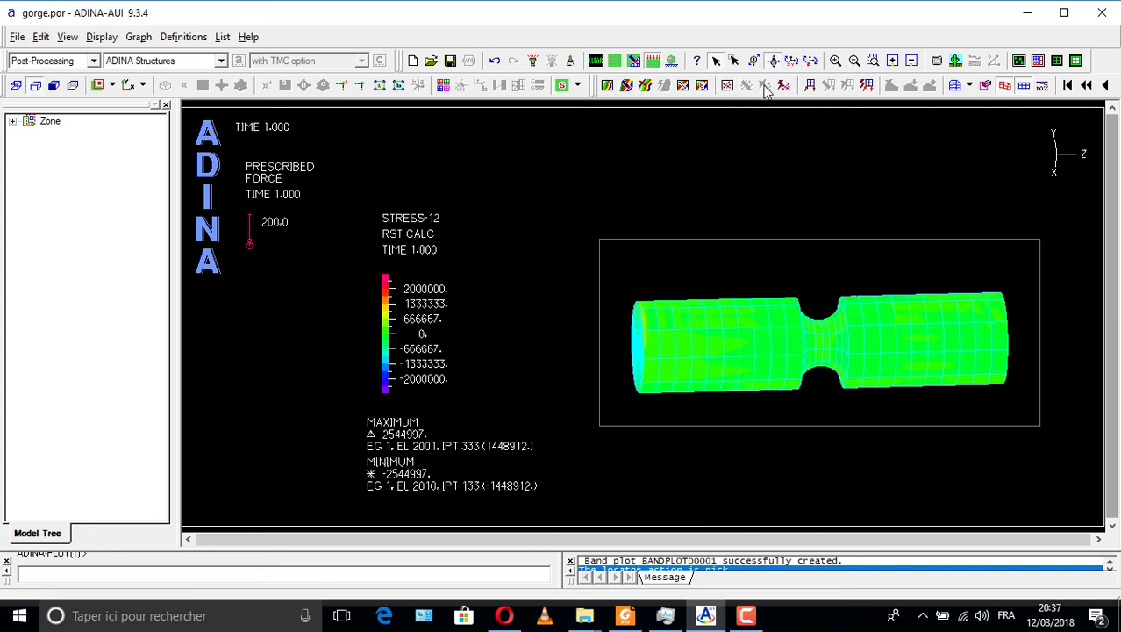
left_click(805, 85)
left_click_drag(795, 351, 821, 367)
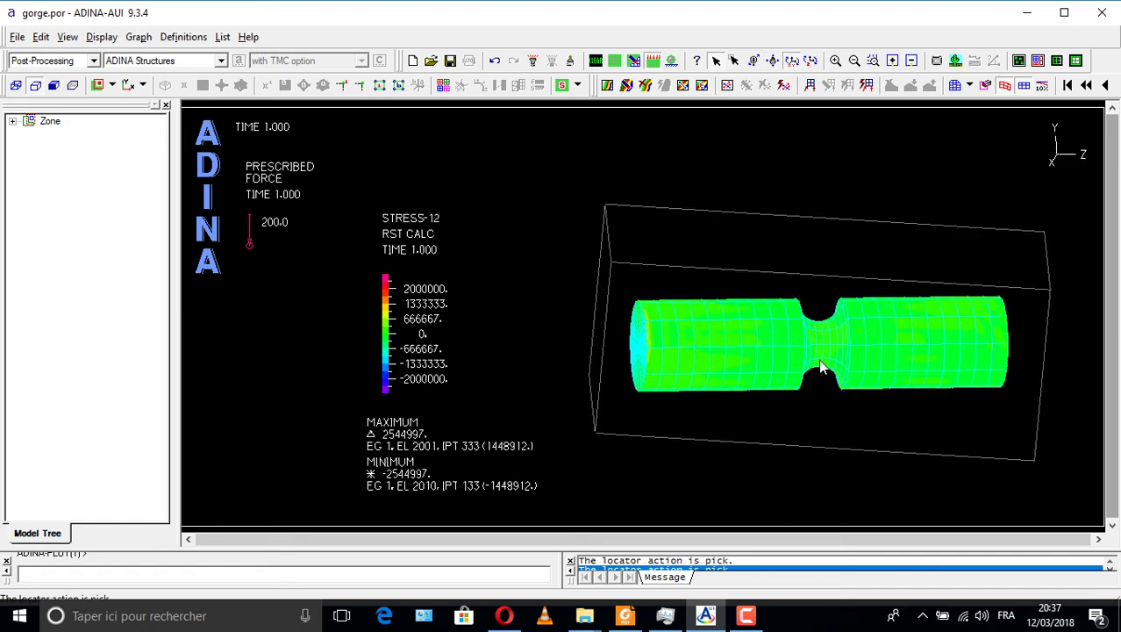
Step: Replace the STRESS-12 band plot with a Stress band plot of STRESS-13
left_click(645, 87)
left_click(607, 85)
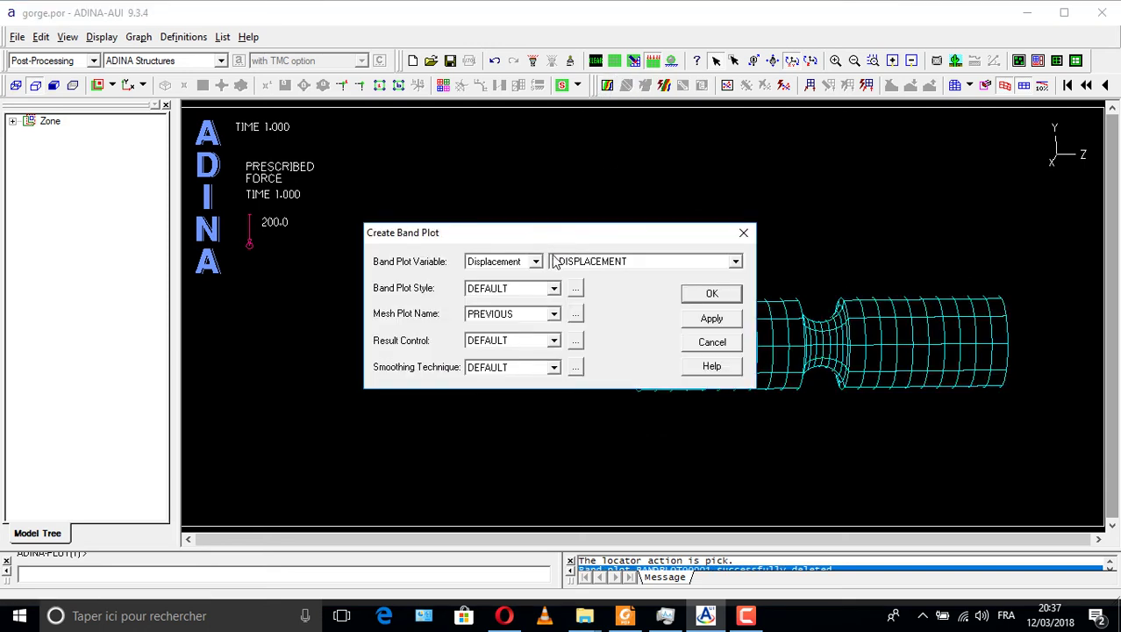
left_click(536, 261)
left_click(479, 277)
left_click(736, 261)
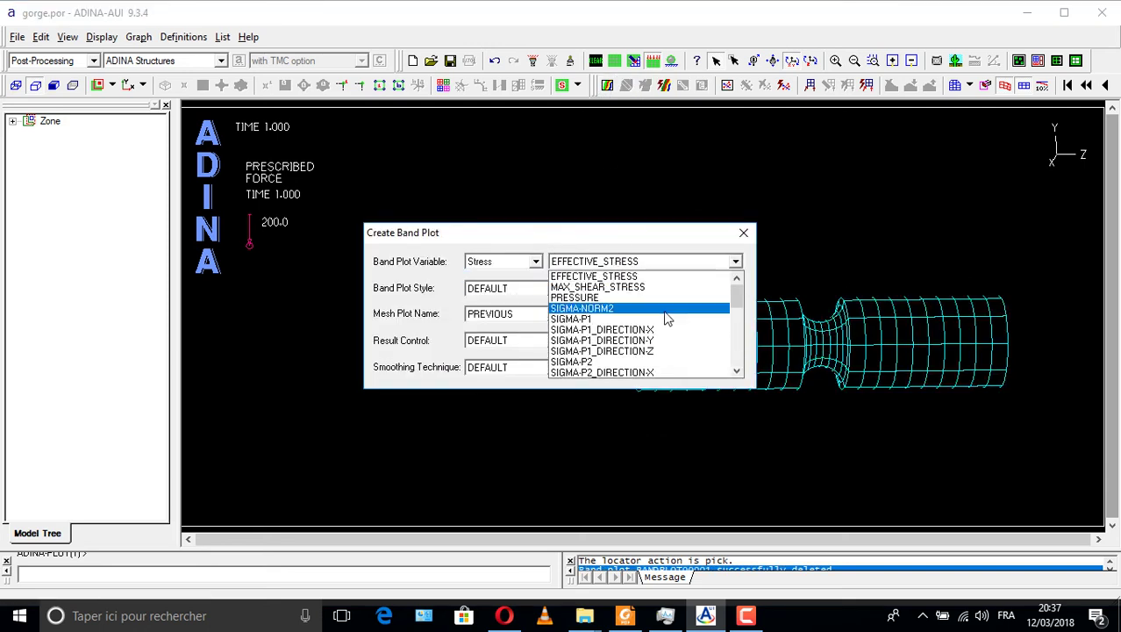
scroll(672, 332, "down", 2)
scroll(672, 332, "down", 2)
left_click(639, 341)
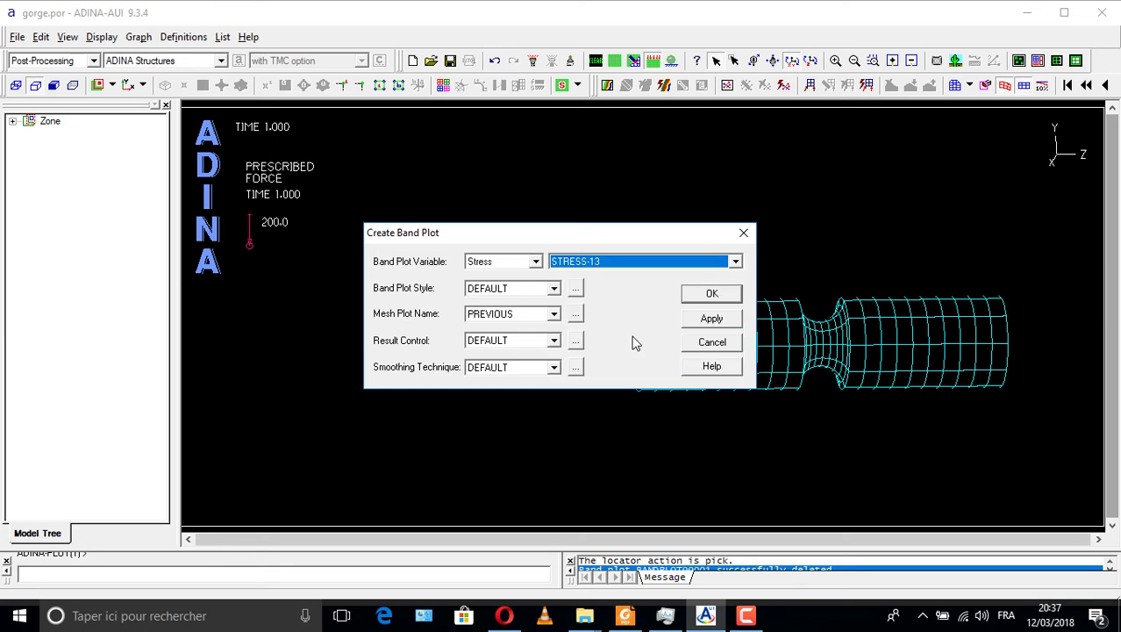
left_click(712, 295)
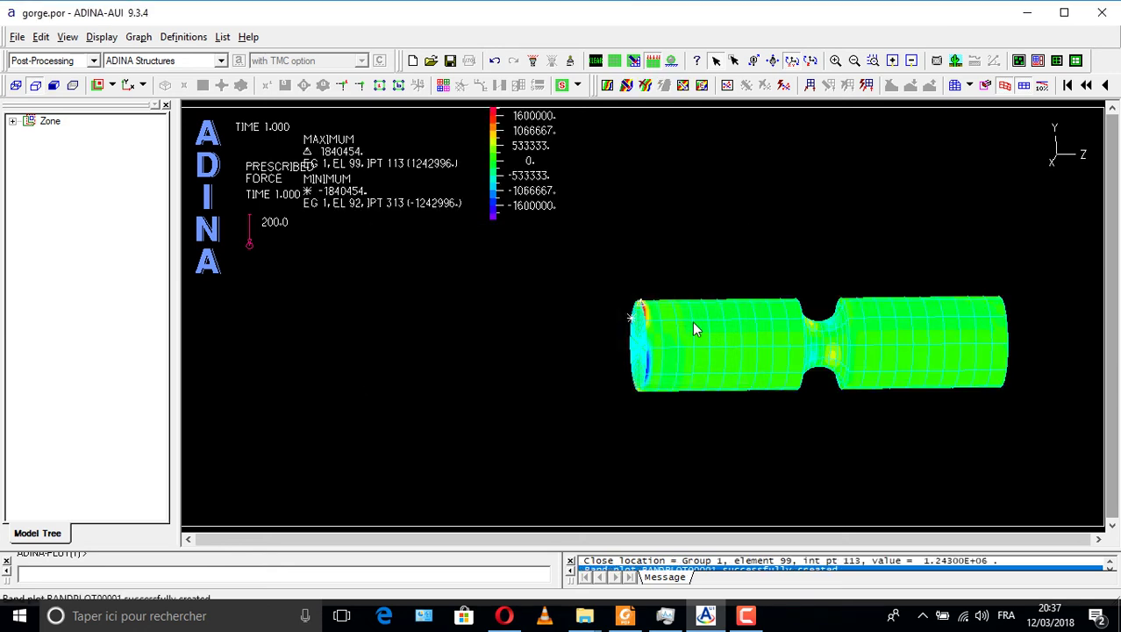
Step: Reposition the STRESS-13 legend so that its title and whole colour scale are readable, and shift the bar lower
left_click(523, 189)
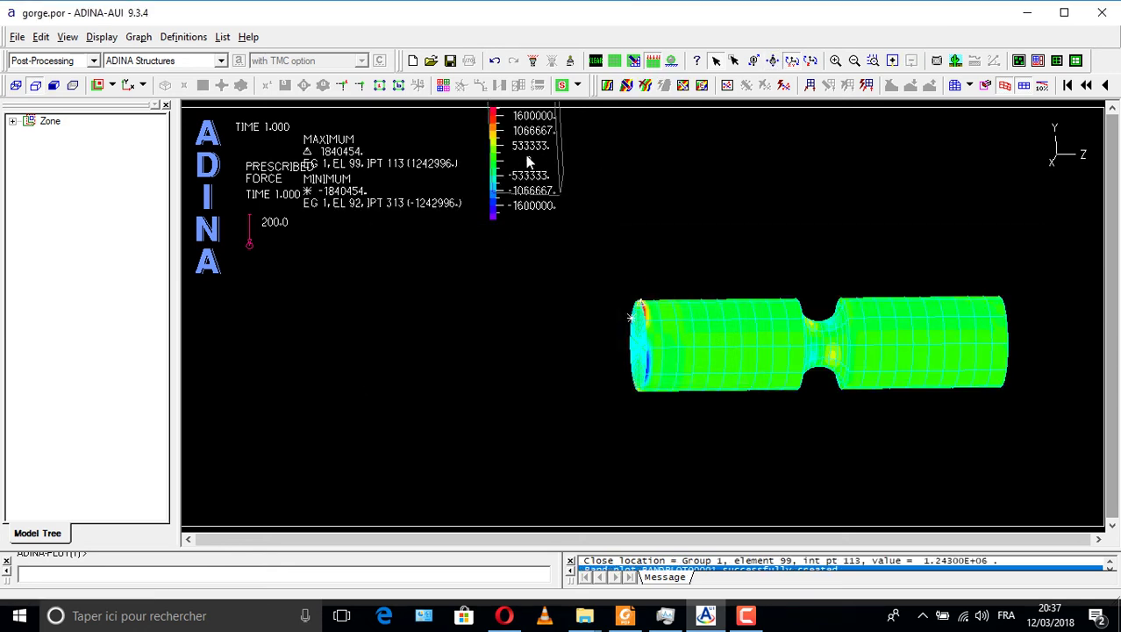
left_click(514, 208)
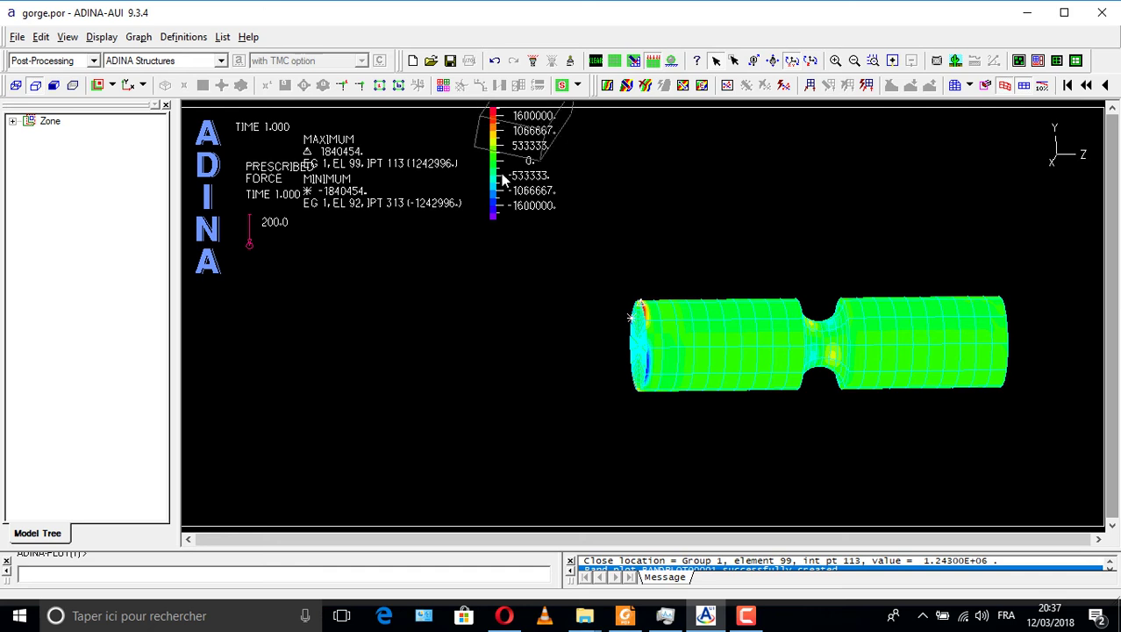
left_click(754, 60)
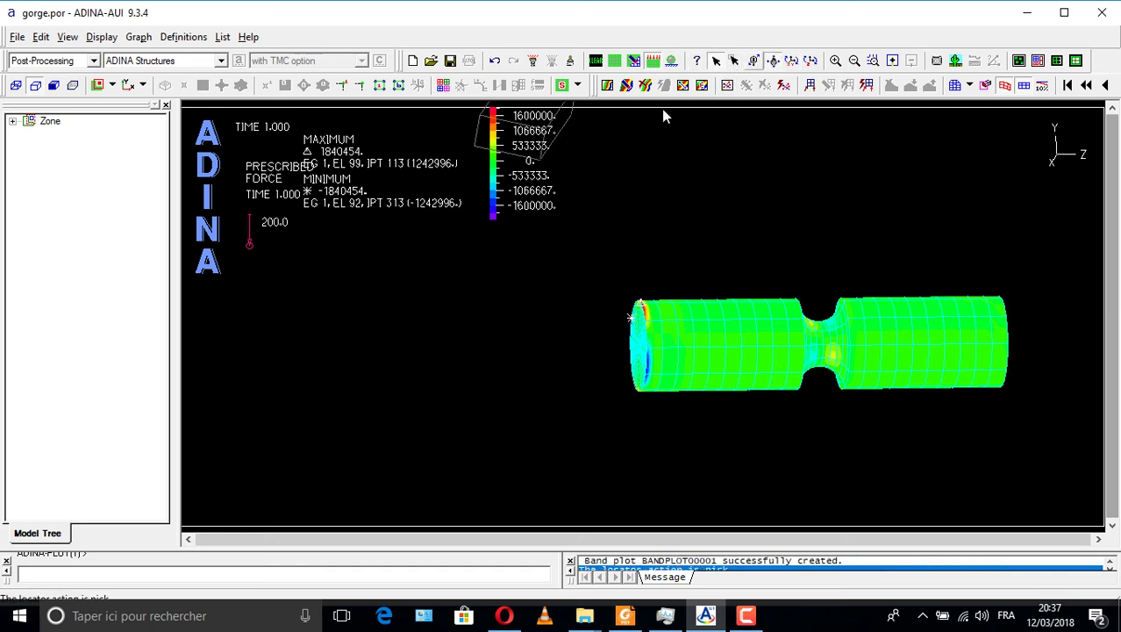
left_click_drag(507, 188, 366, 408)
left_click(728, 380)
left_click_drag(729, 380, 684, 412)
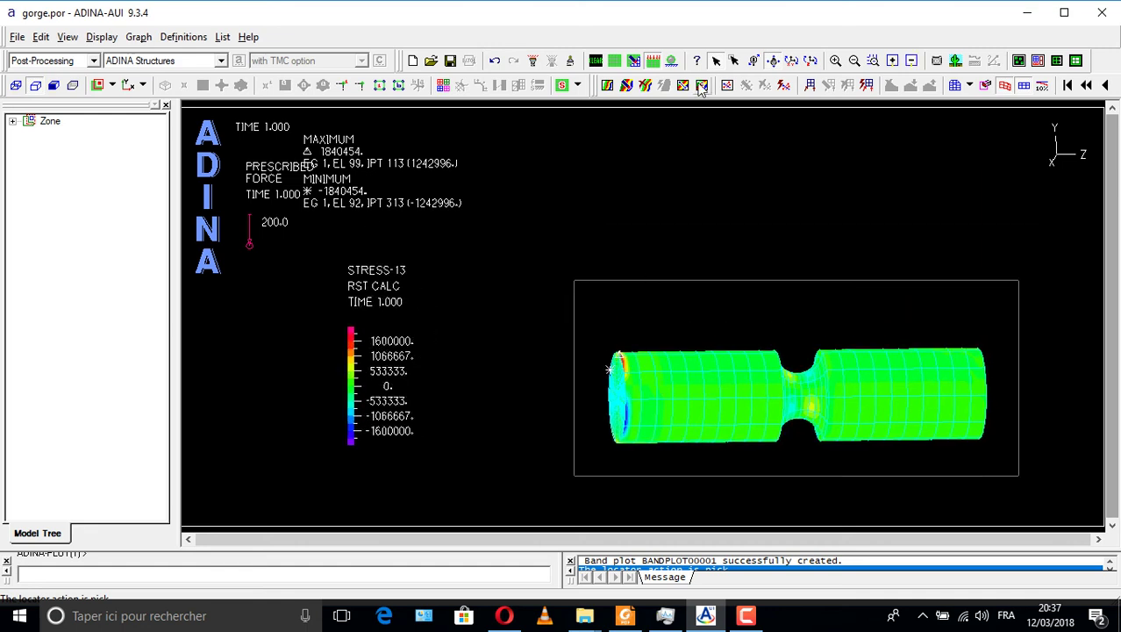
Step: Replace the STRESS-13 band plot with a Stress band plot of STRESS-22, and separate the bar from the legend and extreme-value text
left_click(648, 88)
left_click(606, 85)
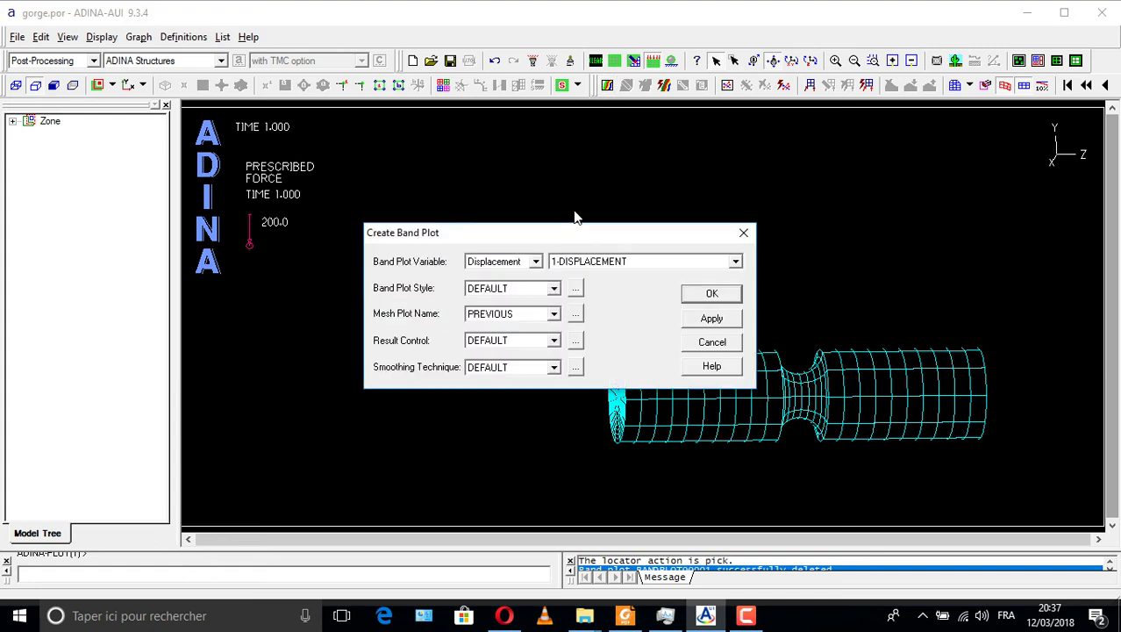
left_click(535, 262)
left_click(514, 287)
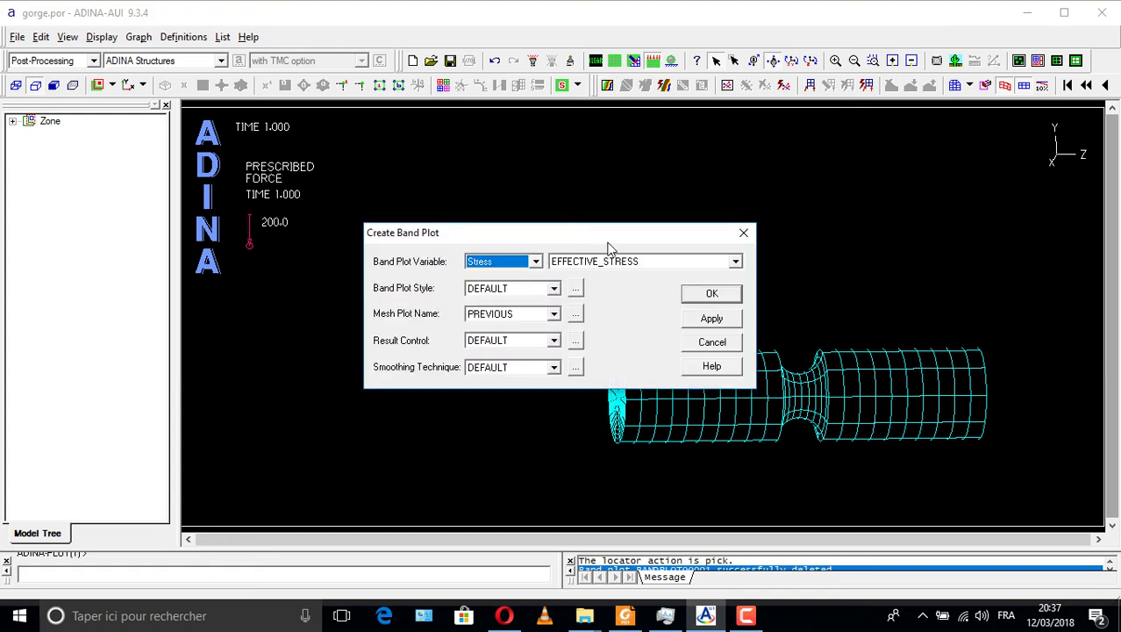
left_click(614, 273)
scroll(672, 350, "down", 3)
scroll(672, 349, "down", 5)
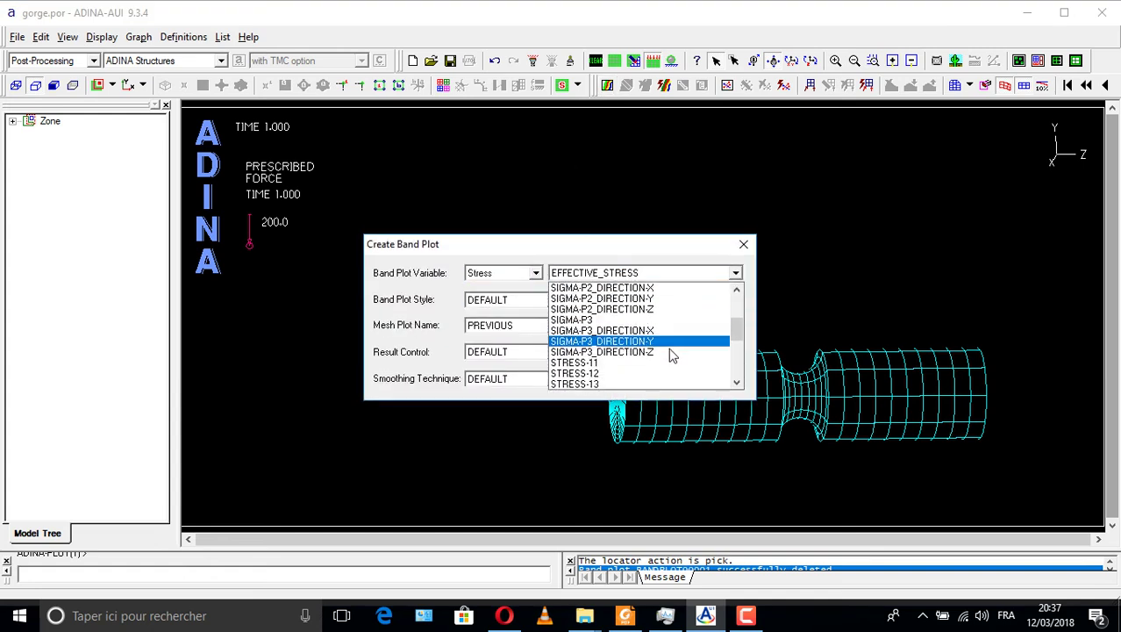
left_click(646, 368)
left_click(688, 310)
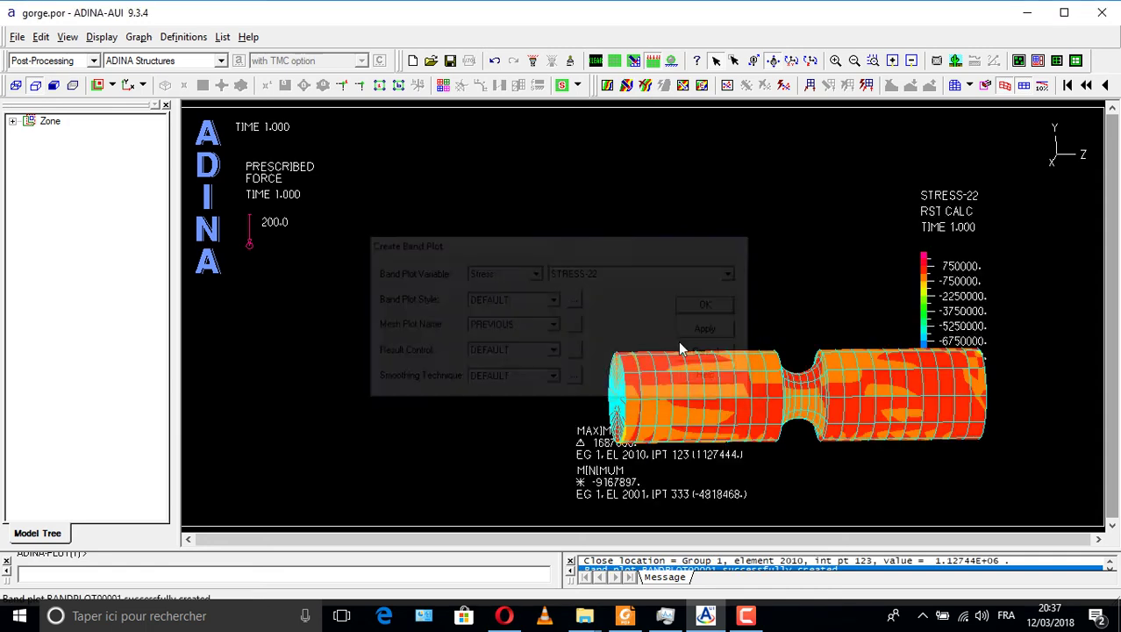
left_click_drag(682, 372, 447, 301)
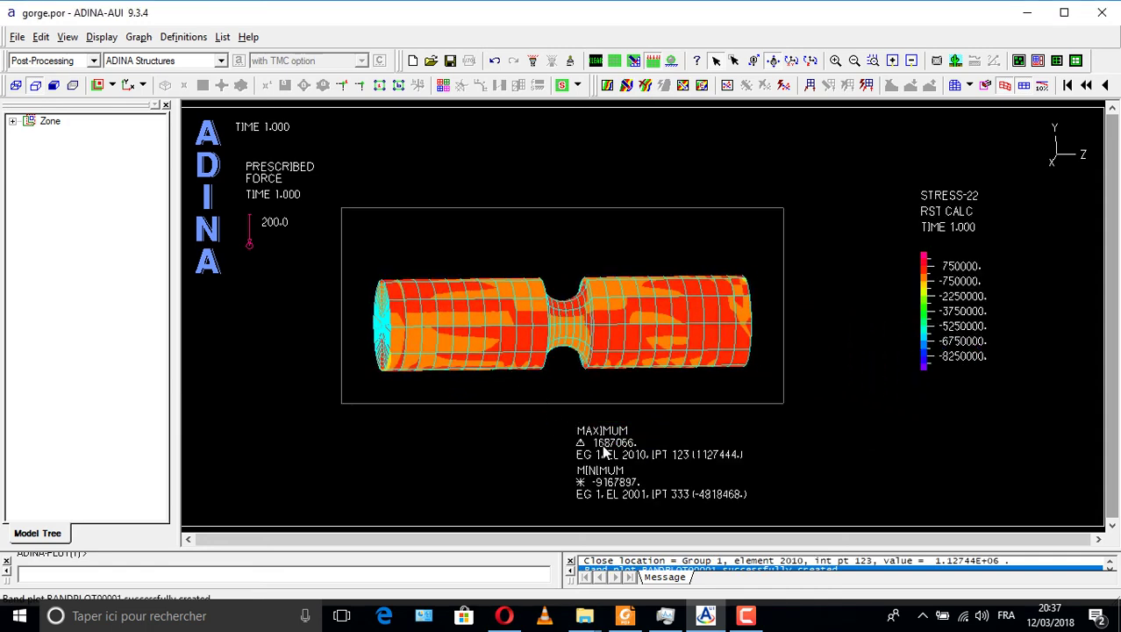
left_click_drag(641, 444, 867, 449)
Step: Examine the STRESS-22 distribution on the bar's loaded end face, sides and notch from different angles
left_click(791, 60)
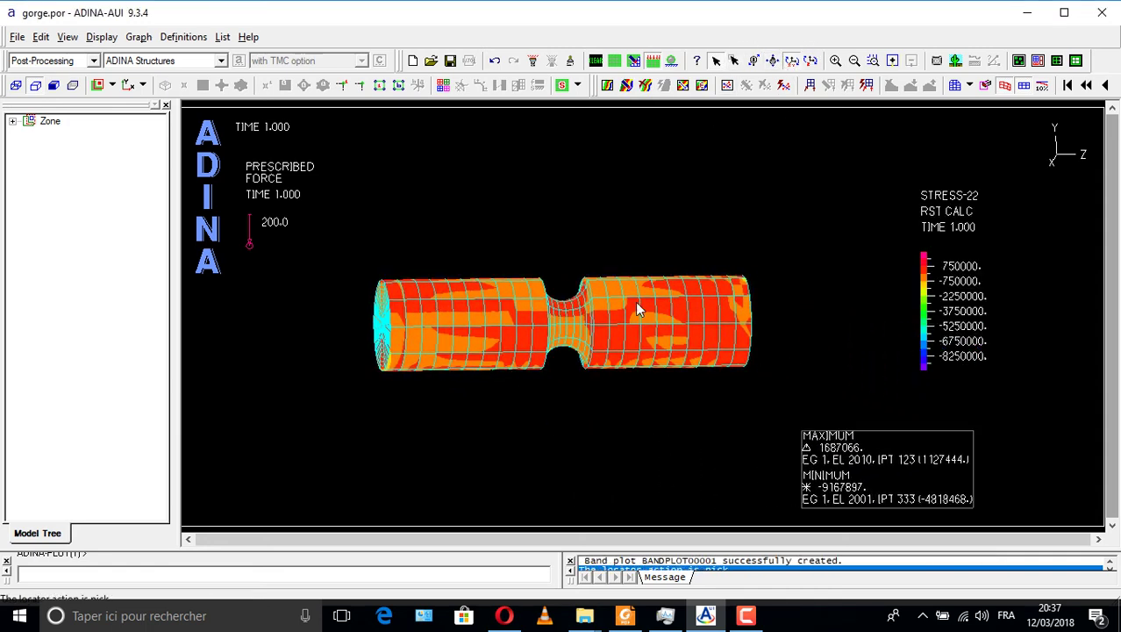
left_click_drag(636, 303, 553, 362)
scroll(693, 327, "up", 3)
mouse_move(666, 318)
left_mouse_down()
mouse_move(603, 354)
mouse_move(603, 374)
mouse_move(738, 253)
mouse_move(751, 264)
left_mouse_up()
scroll(790, 299, "down", 3)
scroll(790, 299, "down", 1)
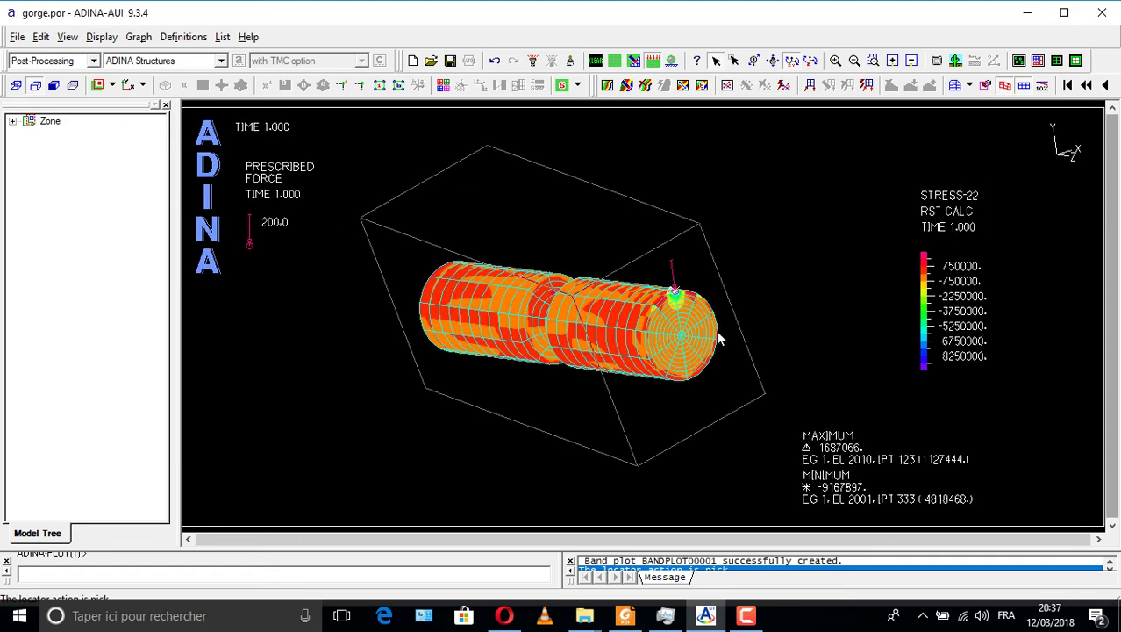
left_click_drag(641, 320, 821, 331)
left_click_drag(562, 346, 457, 354)
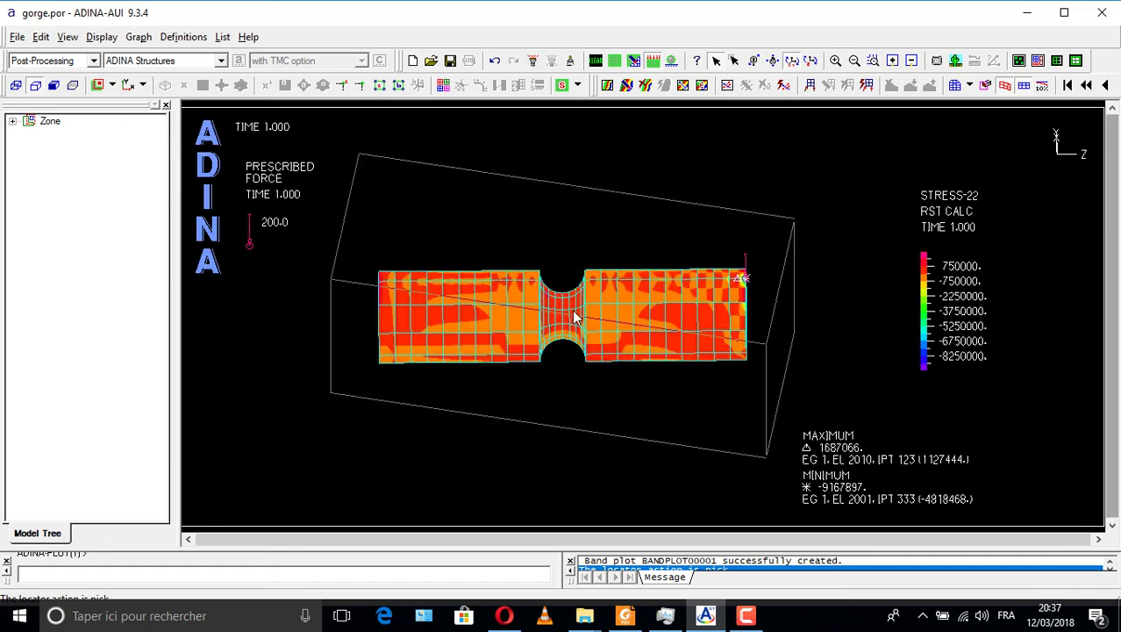
Step: Replace the STRESS-22 band plot with a Stress band plot of STRESS-23, and move the bar clear of the legend
left_click(648, 86)
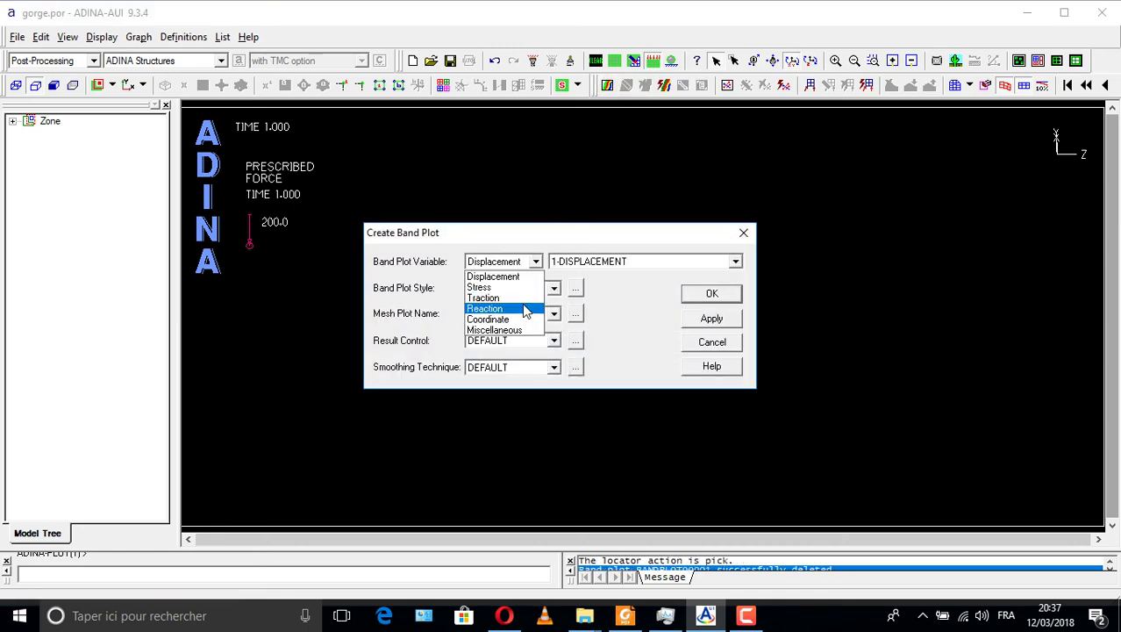
left_click(509, 290)
left_click(601, 265)
scroll(652, 331, "down", 5)
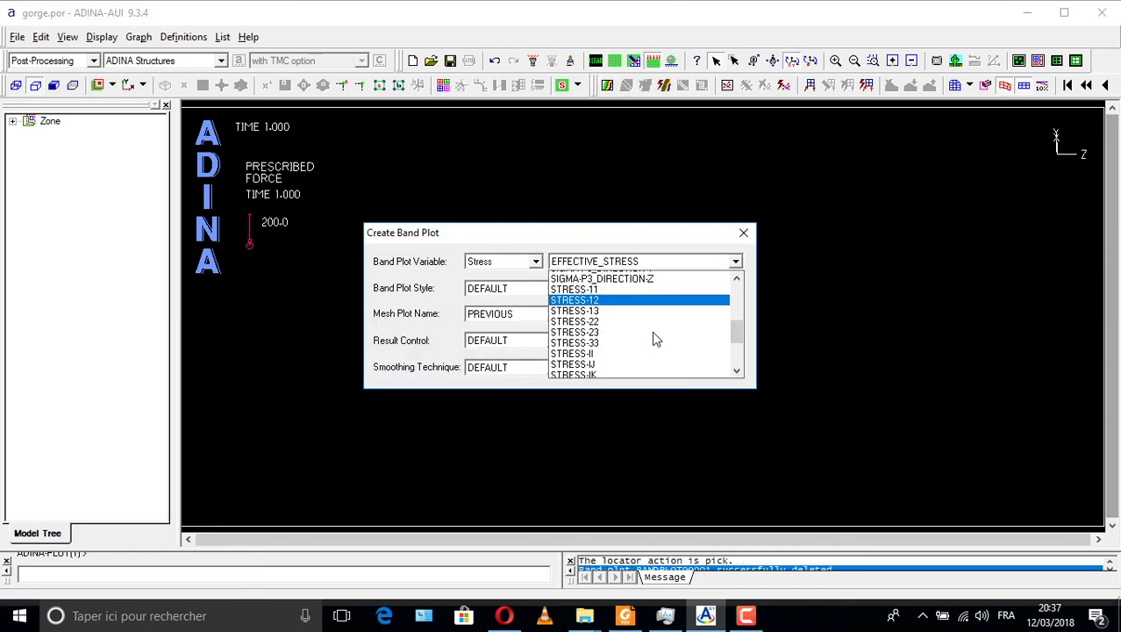
scroll(651, 326, "up", 3)
left_click(636, 329)
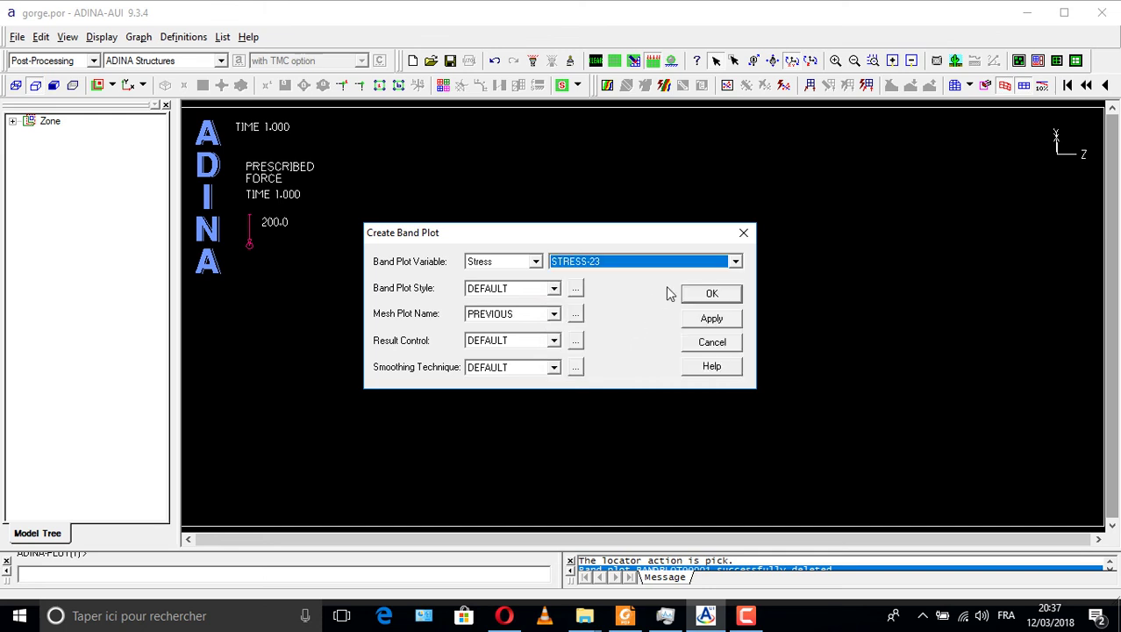
left_click(682, 294)
mouse_move(679, 297)
left_mouse_down()
mouse_move(695, 309)
mouse_move(673, 314)
mouse_move(888, 336)
mouse_move(832, 369)
left_mouse_up()
left_click(773, 61)
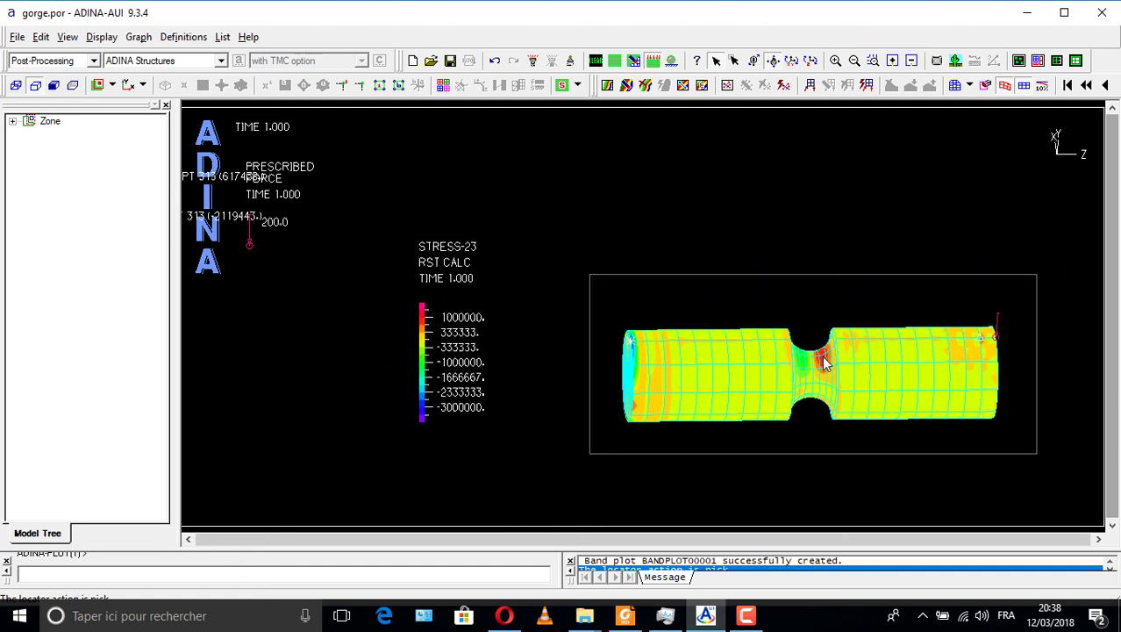
Step: Replace the STRESS-23 band plot with a Stress band plot of STRESS-33
left_click(646, 87)
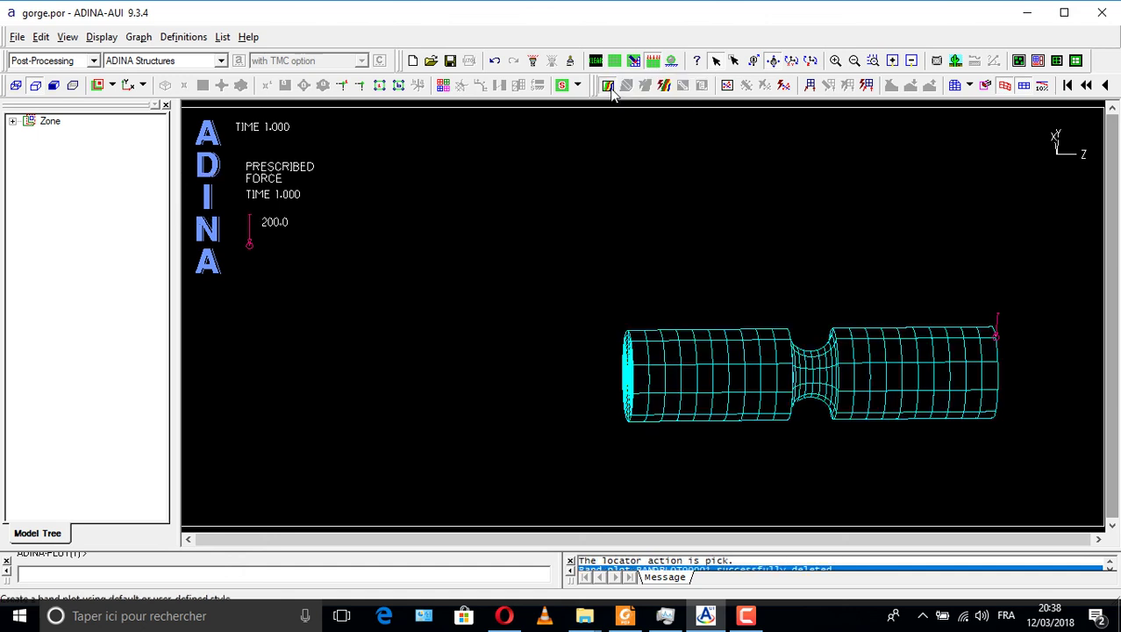
left_click(608, 85)
left_click(521, 267)
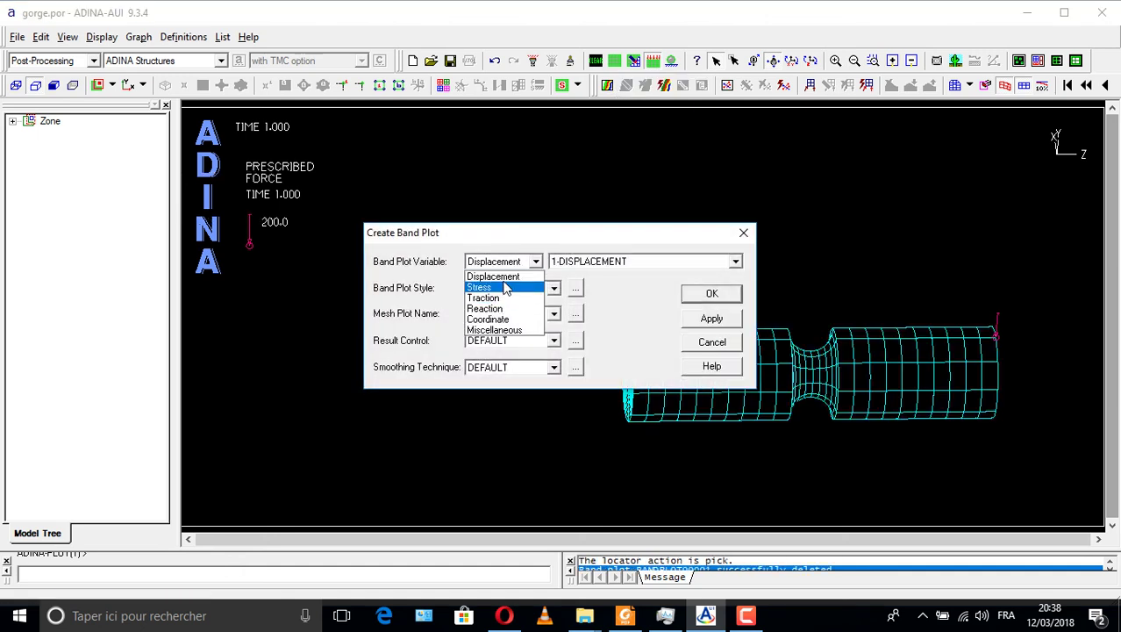
left_click(506, 289)
left_click(735, 261)
scroll(701, 333, "down", 7)
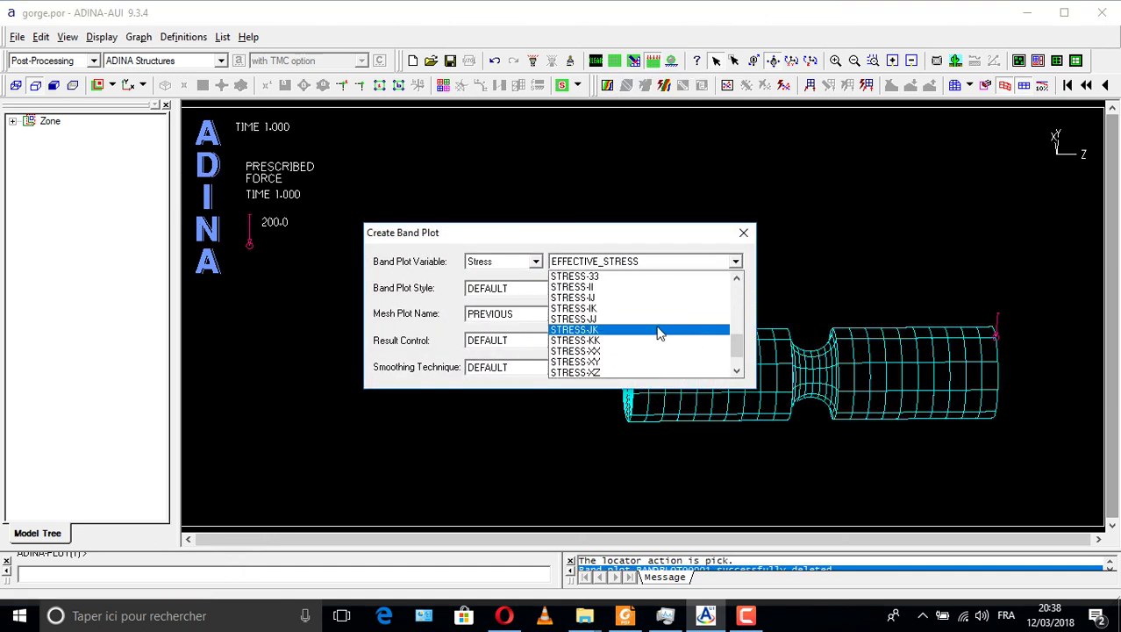
scroll(657, 329, "up", 1)
left_click(598, 307)
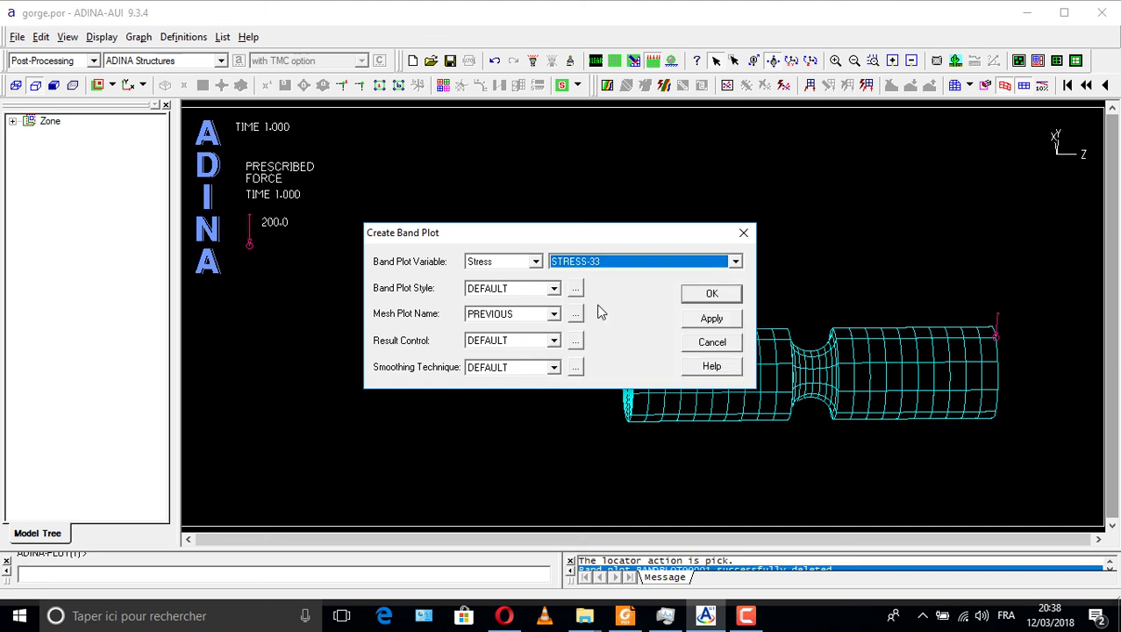
left_click(706, 294)
Step: Arrange the bar, the STRESS-33 legend and the extreme-value text without overlaps, and inspect the bar from another angle
left_click_drag(701, 338, 447, 321)
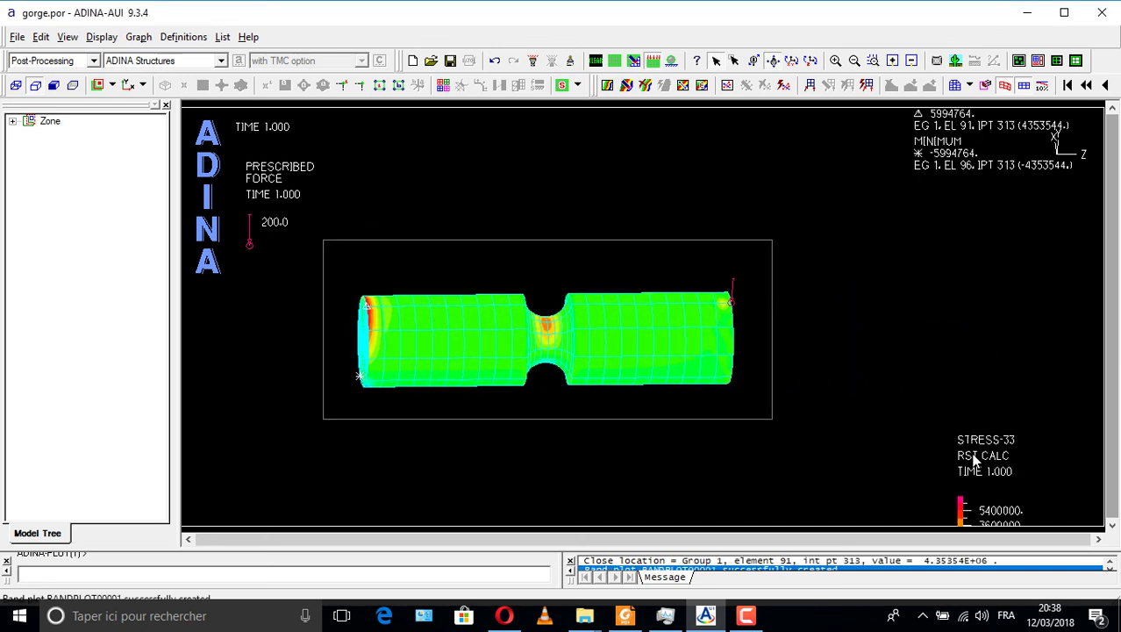
left_click_drag(974, 462, 960, 315)
left_click_drag(965, 159, 952, 217)
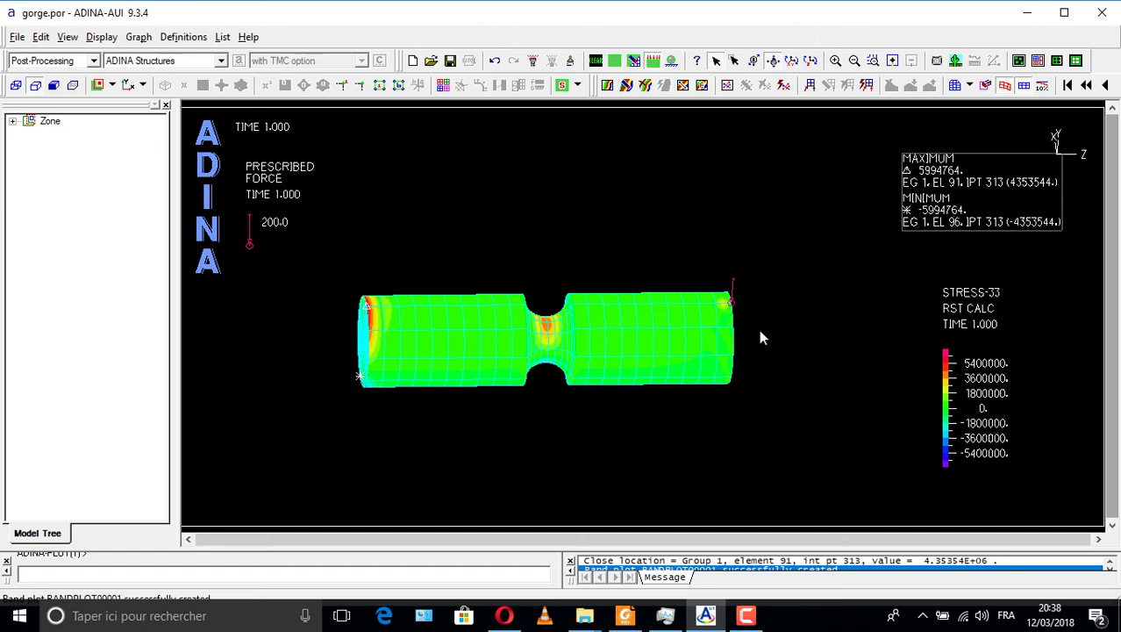
left_click_drag(634, 368, 632, 140)
left_click(792, 60)
Step: Replace the STRESS-33 band plot with a Stress band plot of EFFECTIVE_STRESS
left_click(645, 88)
left_click(607, 85)
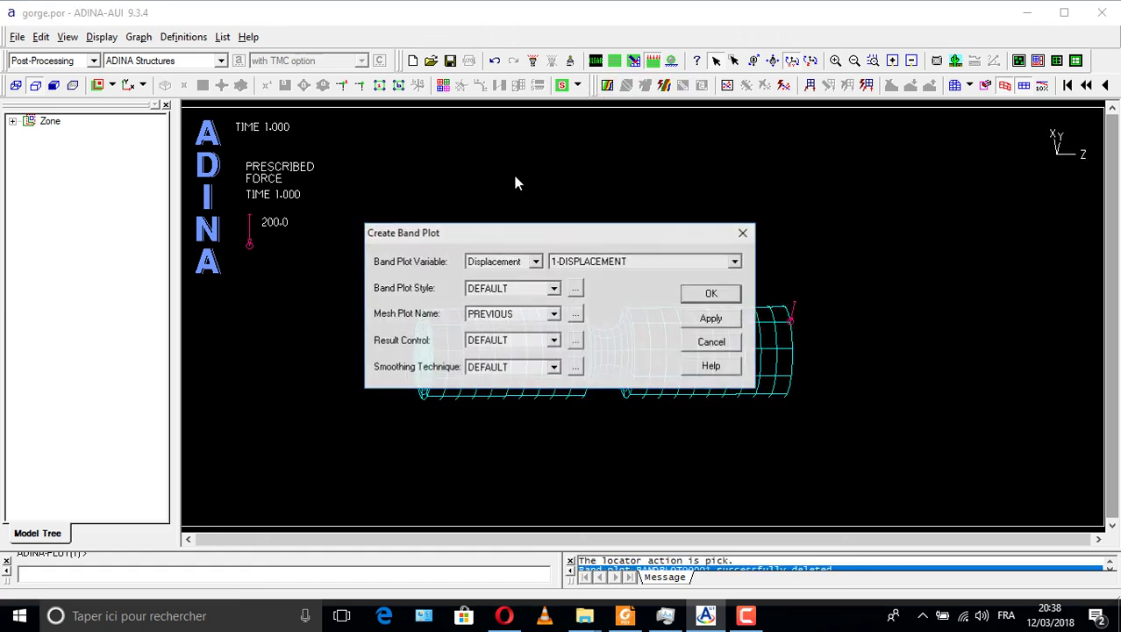
left_click(504, 261)
left_click(505, 287)
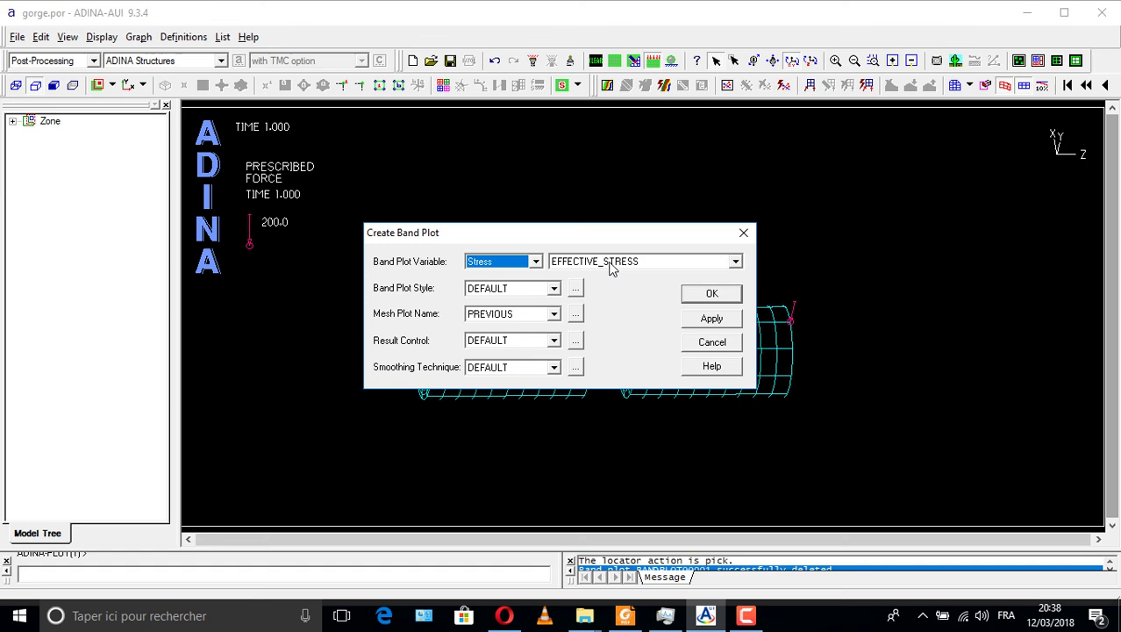
left_click(709, 294)
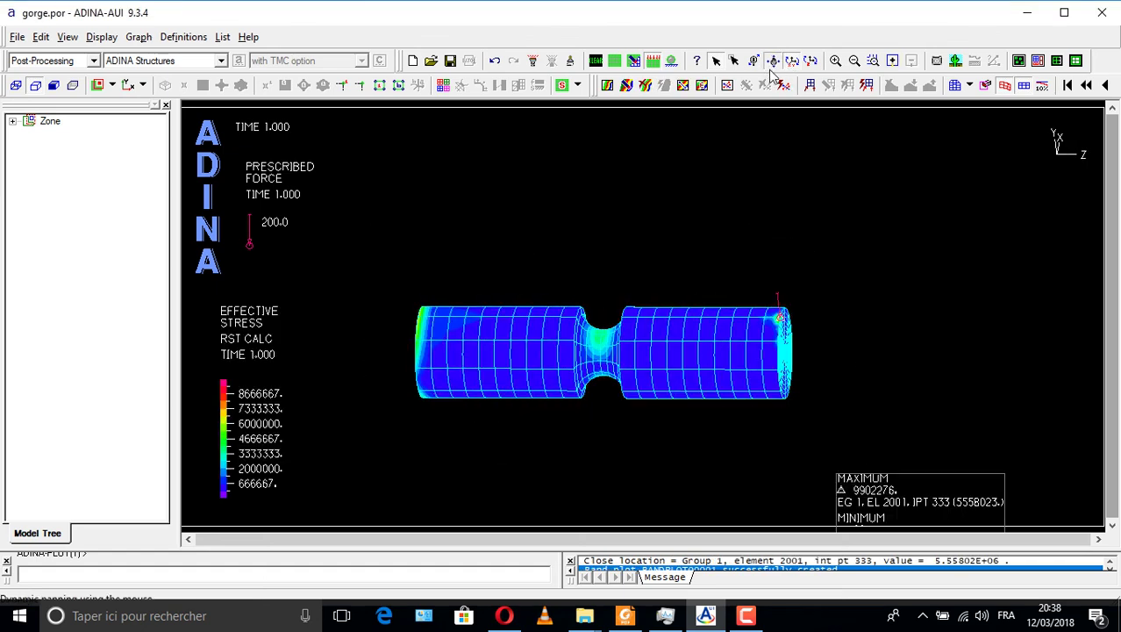
Step: Arrange the extreme-value text, the effective stress legend and the bar so that all are readable, and rotate the bar
left_click_drag(914, 483, 937, 309)
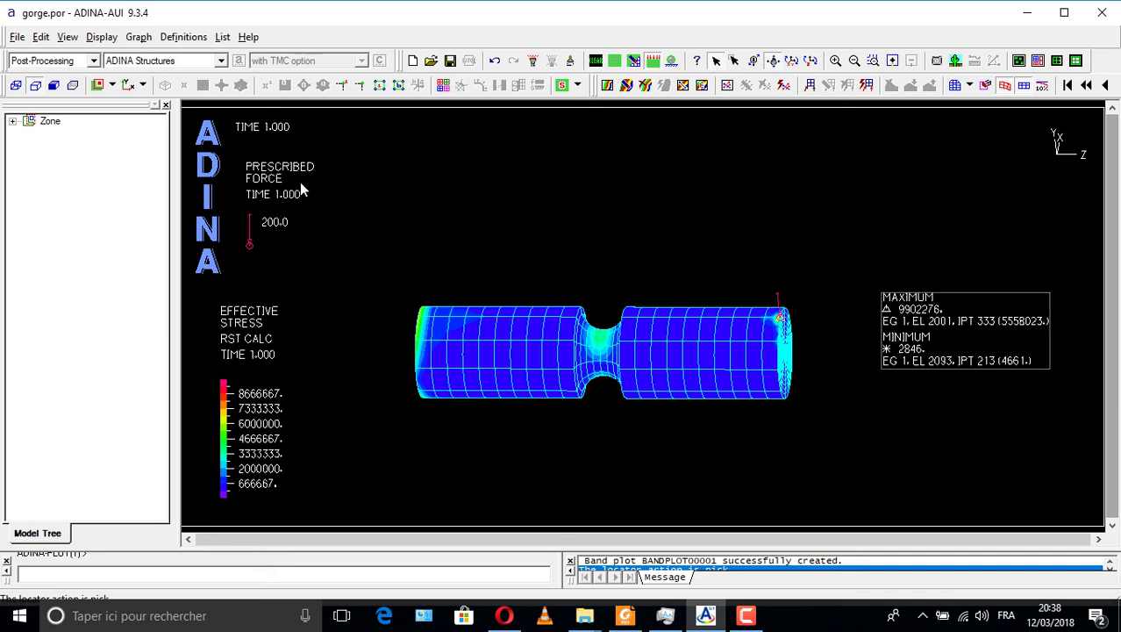
left_click_drag(262, 302, 302, 307)
left_click_drag(519, 367, 570, 379)
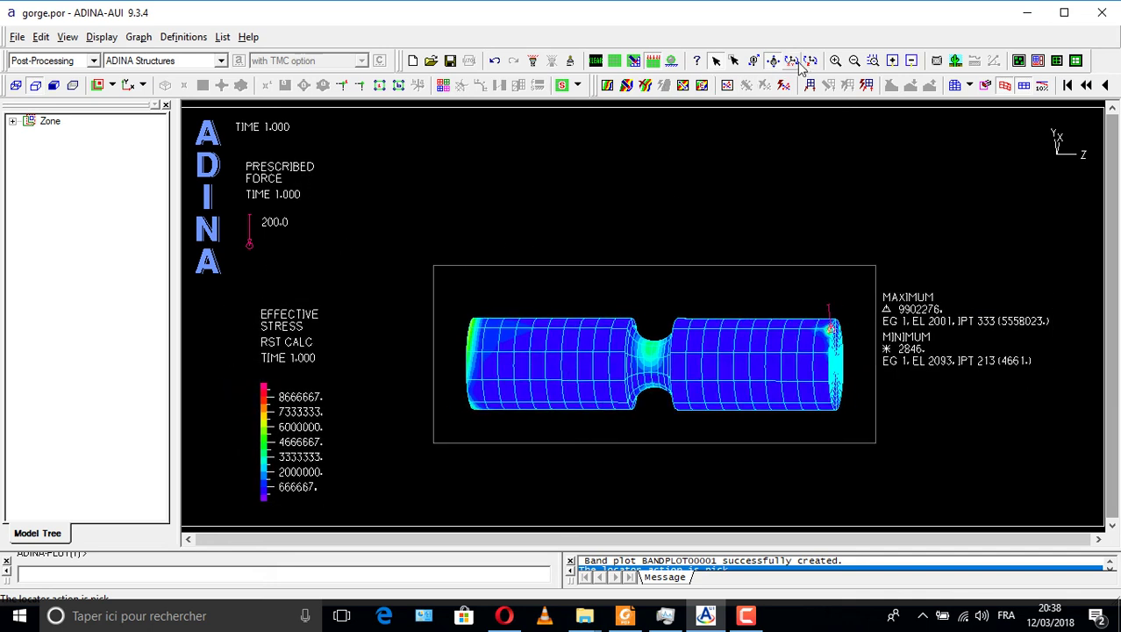
left_click_drag(461, 367, 509, 303, "ctrl")
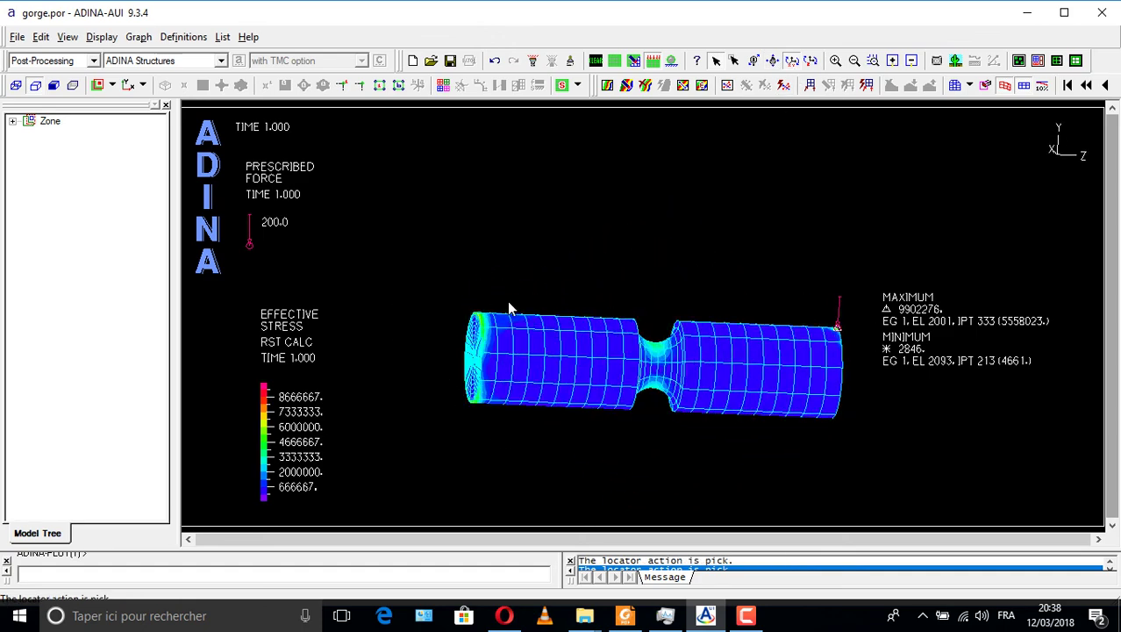
left_click(753, 615)
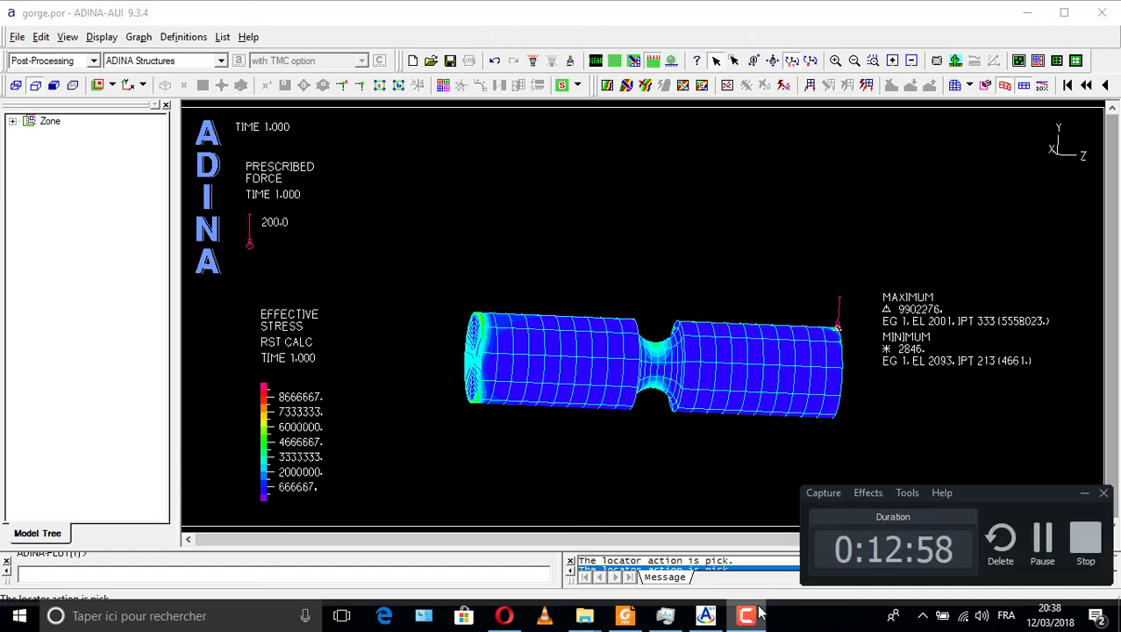